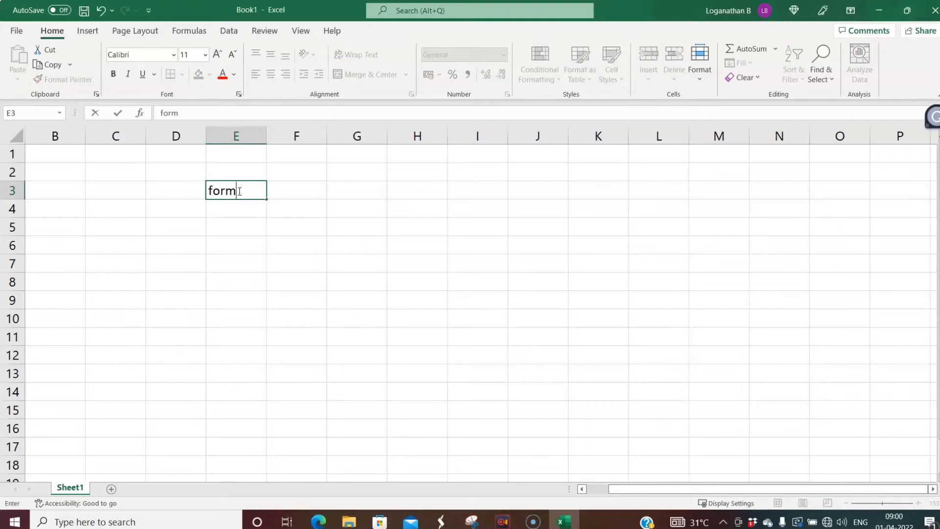
- Commit the 'formula' heading, then list Operators, cell reference and values/text in E5:E7
{"action": "key", "text": "Return"}
{"action": "key", "text": "Return"}
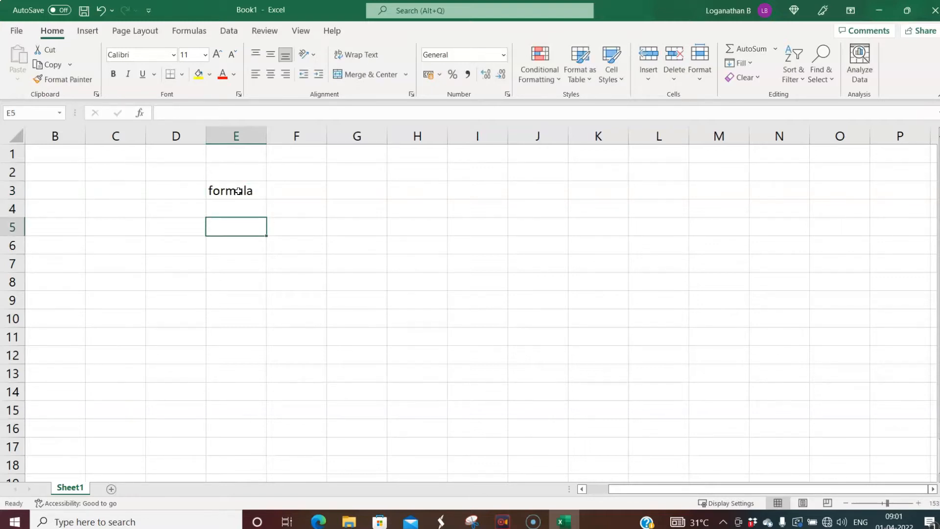
{"action": "type", "text": "Operators"}
{"action": "key", "text": "Return"}
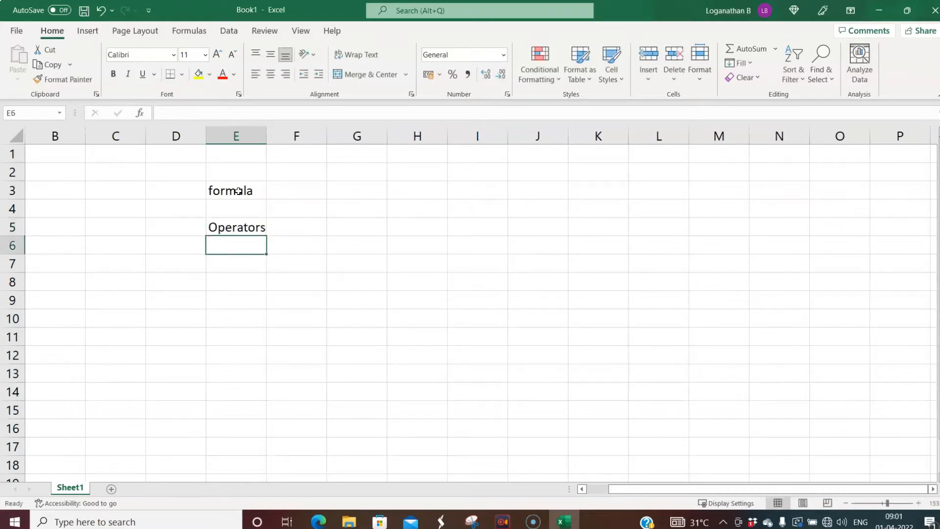
{"action": "type", "text": "cell"}
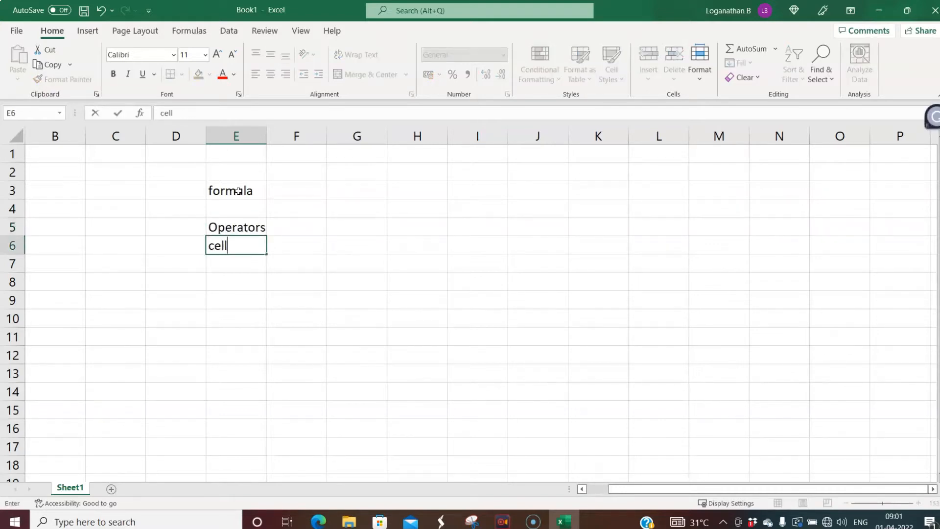
{"action": "type", "text": " reference"}
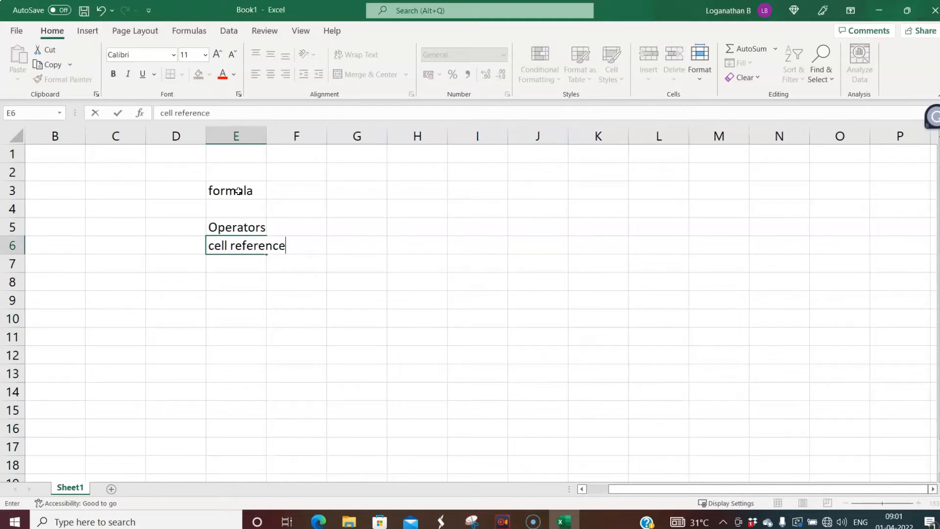
{"action": "key", "text": "Return"}
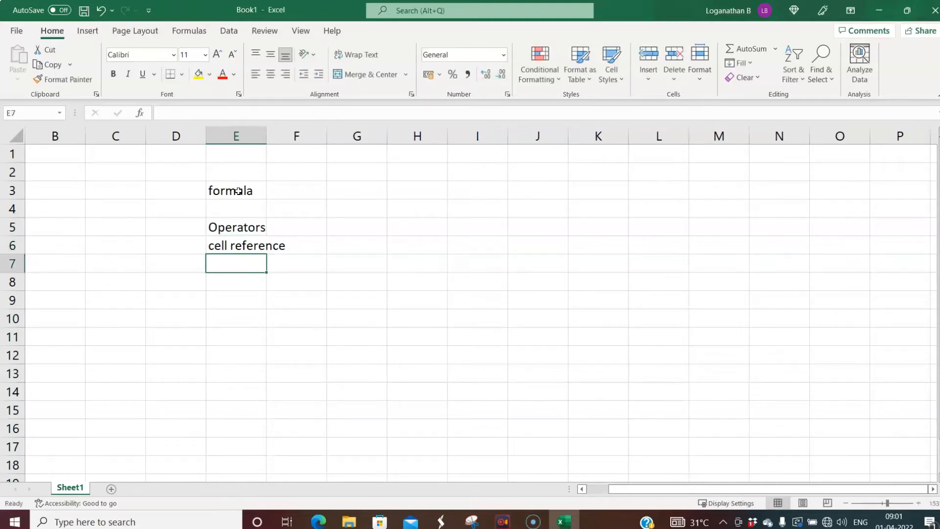
{"action": "type", "text": "value"}
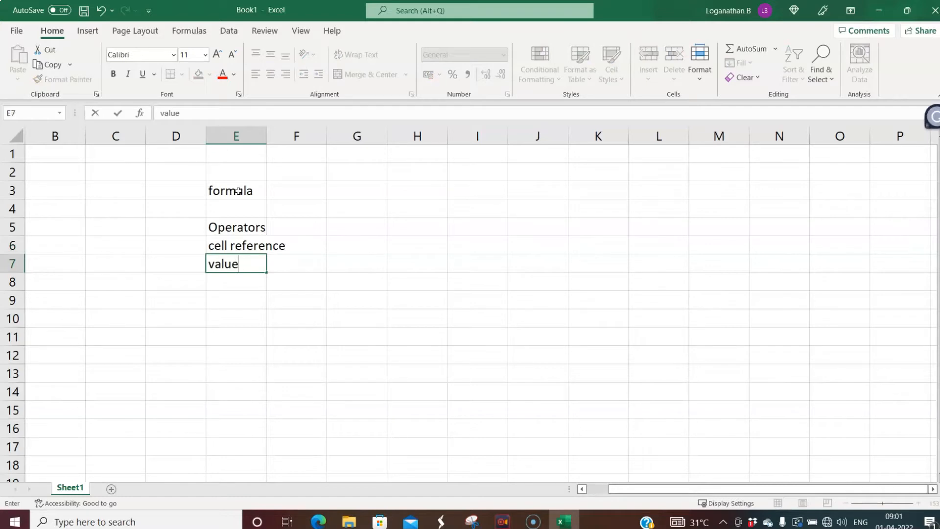
{"action": "type", "text": "s/text"}
{"action": "key", "text": "Return"}
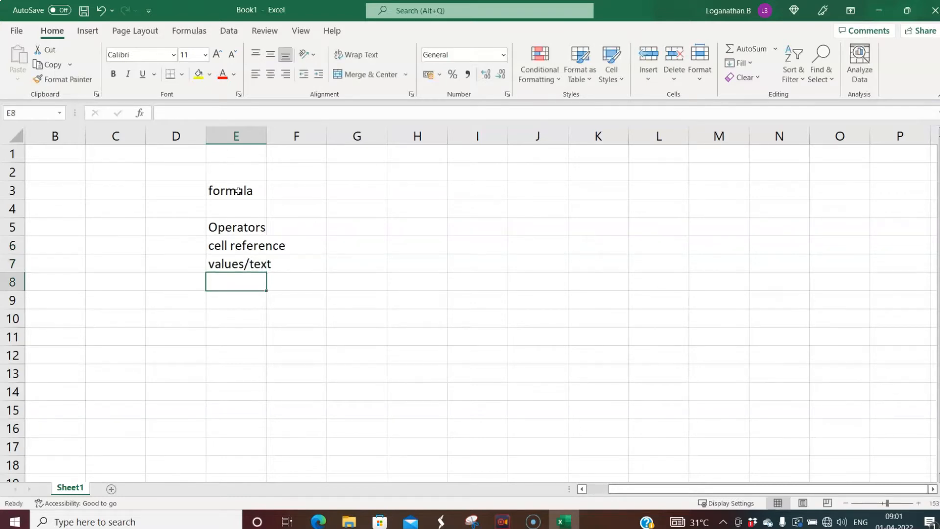
- Add 'worksheet functions' and 'parenthesis' in E8:E9, then select H5
{"action": "type", "text": "work"}
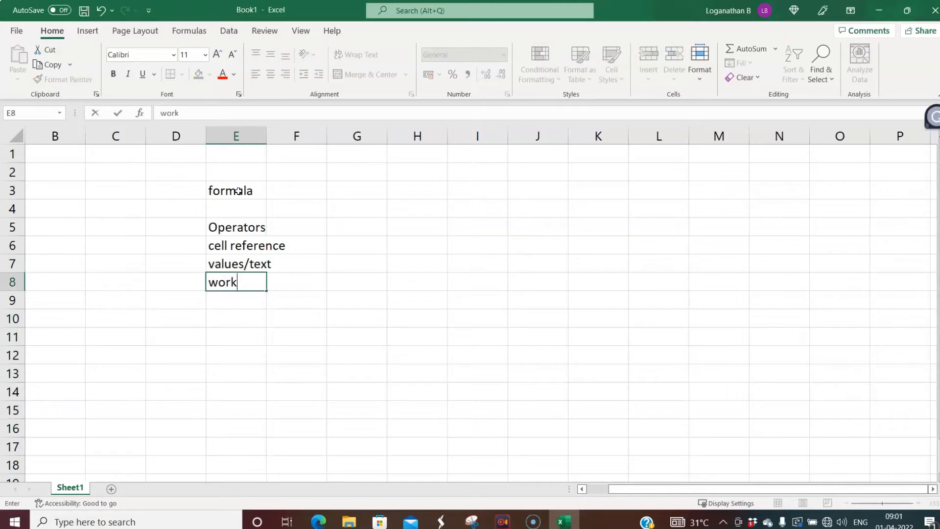
{"action": "type", "text": "sheet functions"}
{"action": "key", "text": "Return"}
{"action": "type", "text": "parenct"}
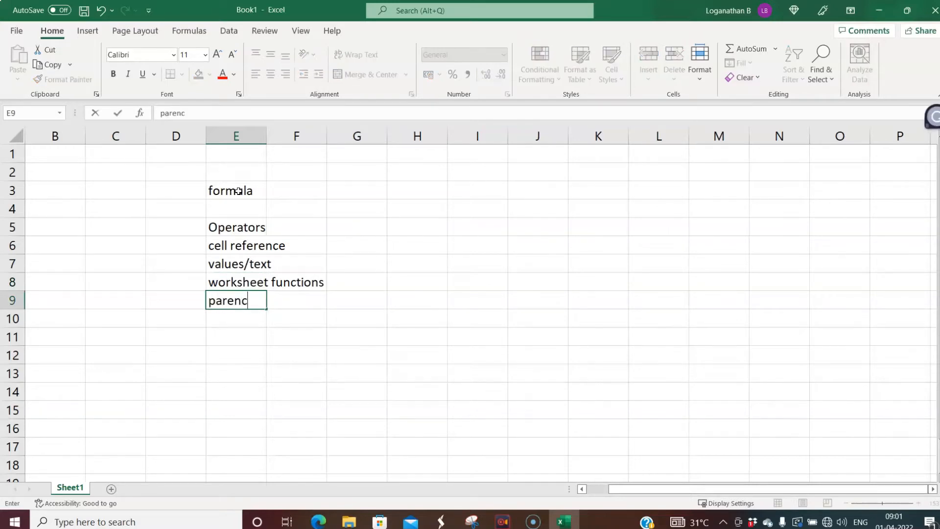
{"action": "key", "text": "BackSpace"}
{"action": "key", "text": "BackSpace"}
{"action": "type", "text": "thesis"}
{"action": "key", "text": "Return"}
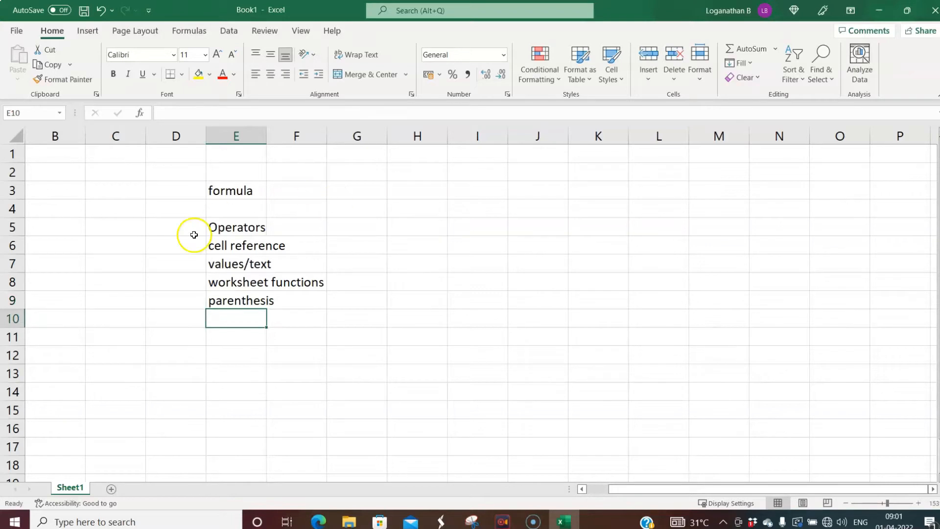
{"action": "left_click", "coordinate": [219, 226]}
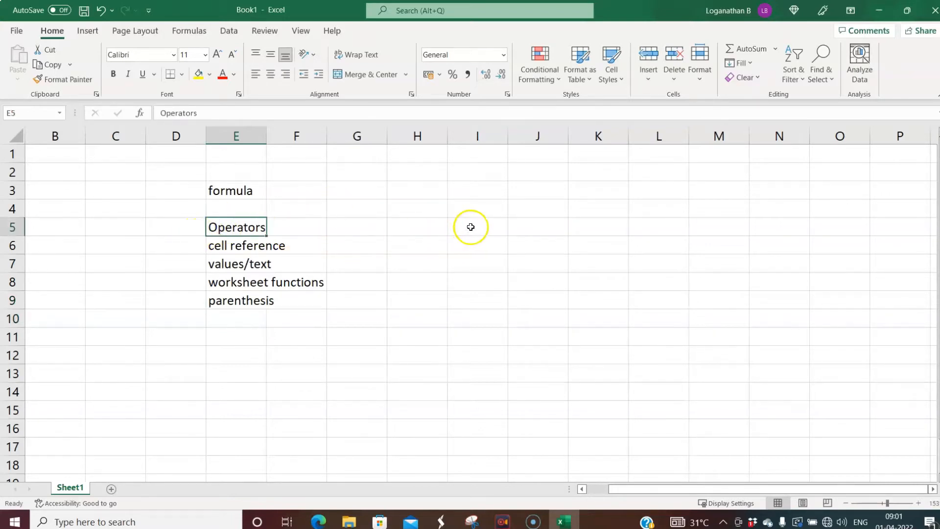
{"action": "left_click", "coordinate": [423, 228]}
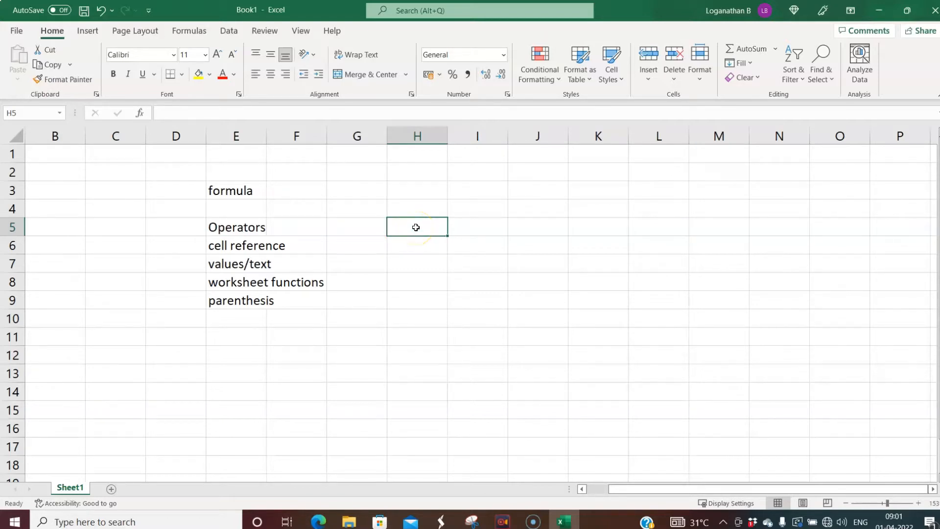
- Enter + in H5 and - in H6, removing the accidental cell references
{"action": "type", "text": "+"}
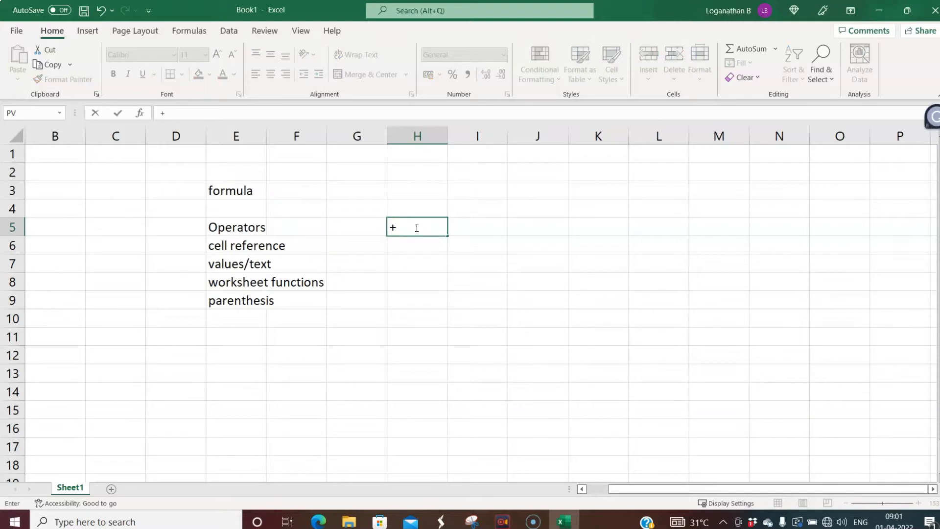
{"action": "left_click", "coordinate": [413, 254]}
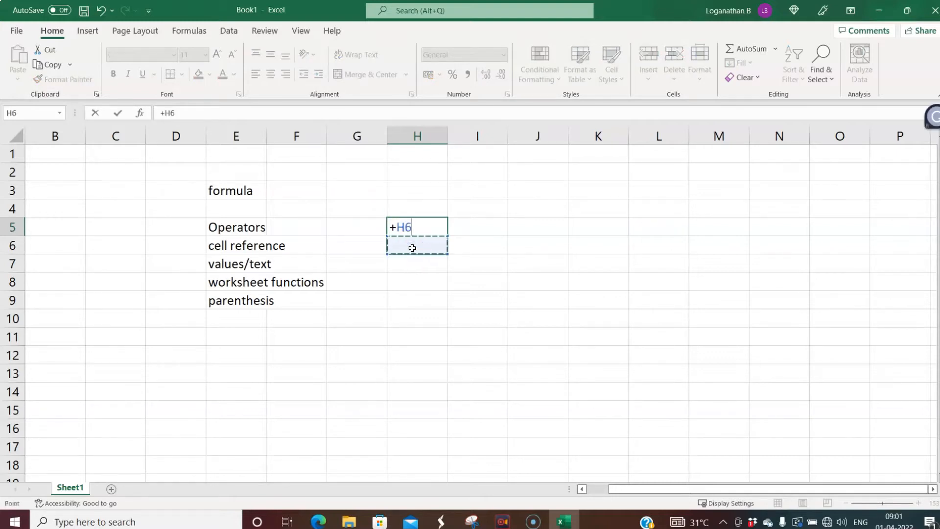
{"action": "key", "text": "BackSpace"}
{"action": "key", "text": "BackSpace"}
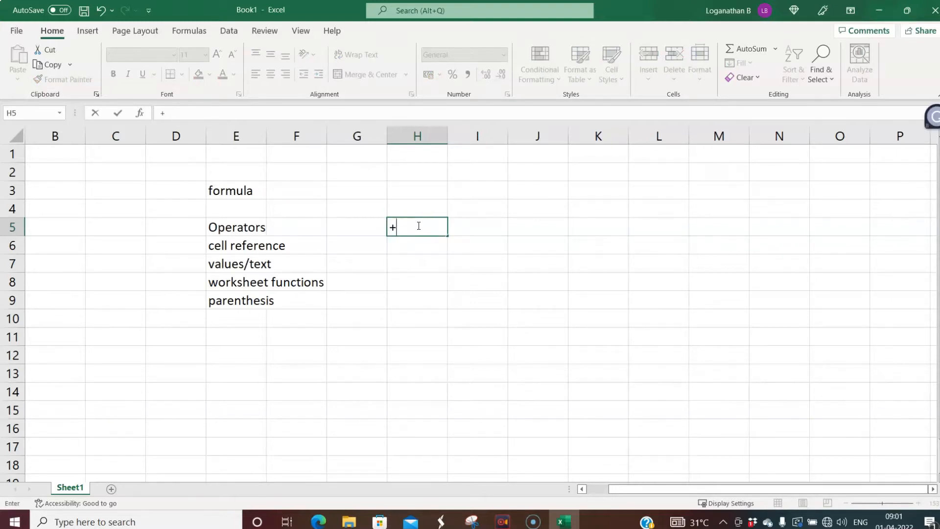
{"action": "key", "text": "Return"}
{"action": "type", "text": "-"}
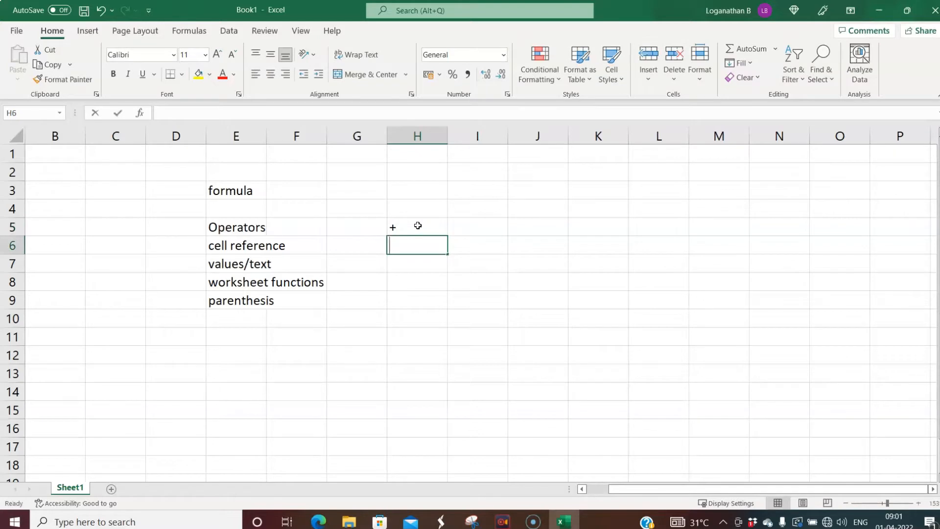
{"action": "left_click", "coordinate": [420, 267]}
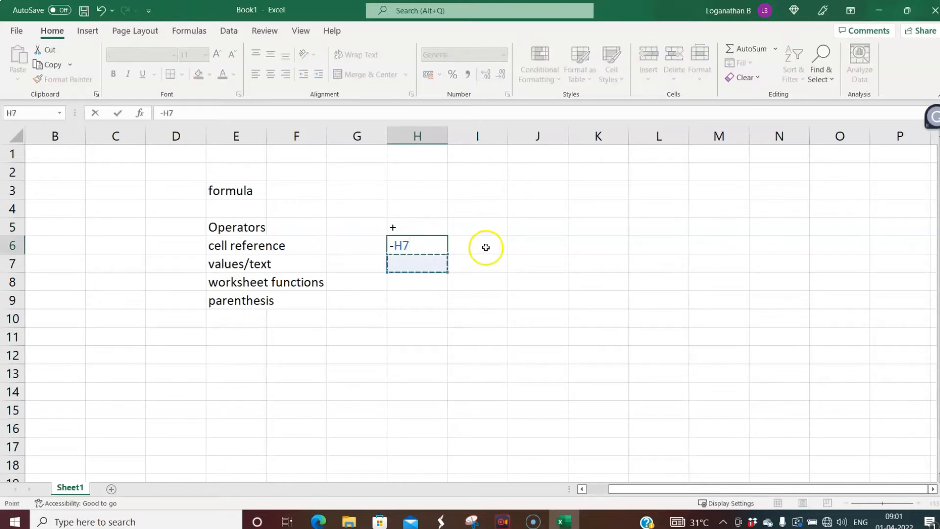
{"action": "key", "text": "BackSpace"}
{"action": "key", "text": "BackSpace"}
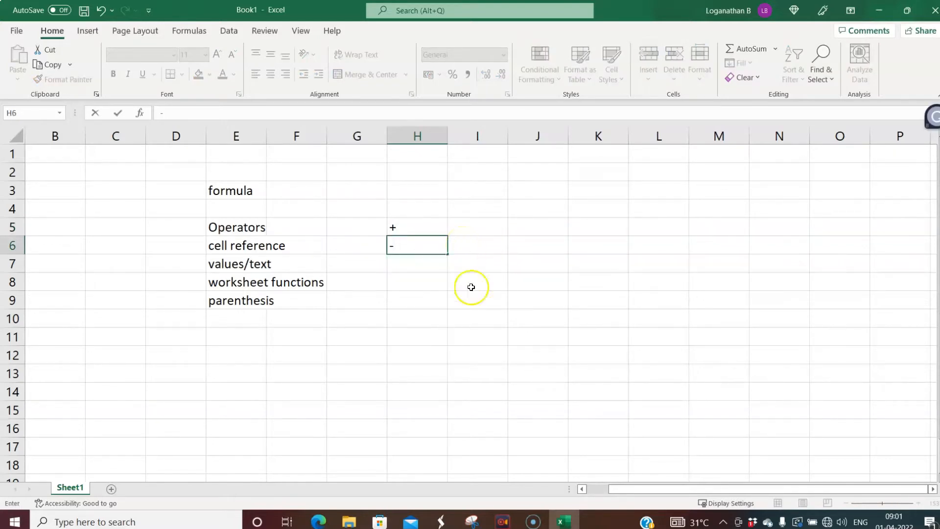
{"action": "left_click", "coordinate": [399, 300]}
{"action": "key", "text": "BackSpace"}
{"action": "key", "text": "BackSpace"}
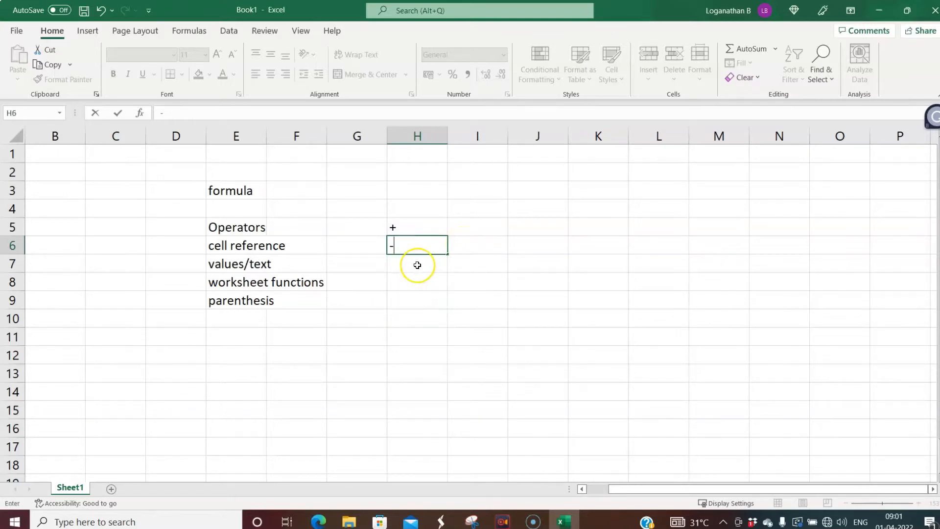
{"action": "key", "text": "Return"}
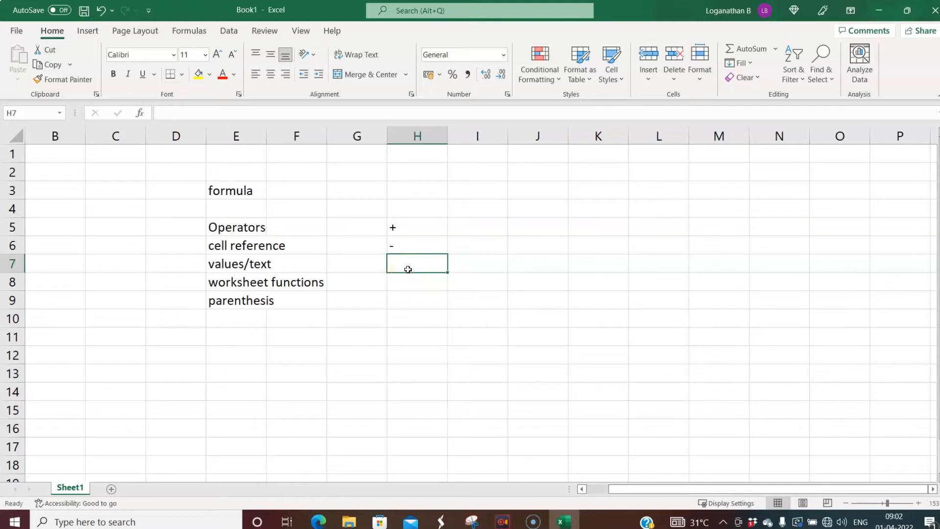
- Enter *, ^, %, > and < into H7 through H11
{"action": "type", "text": "*"}
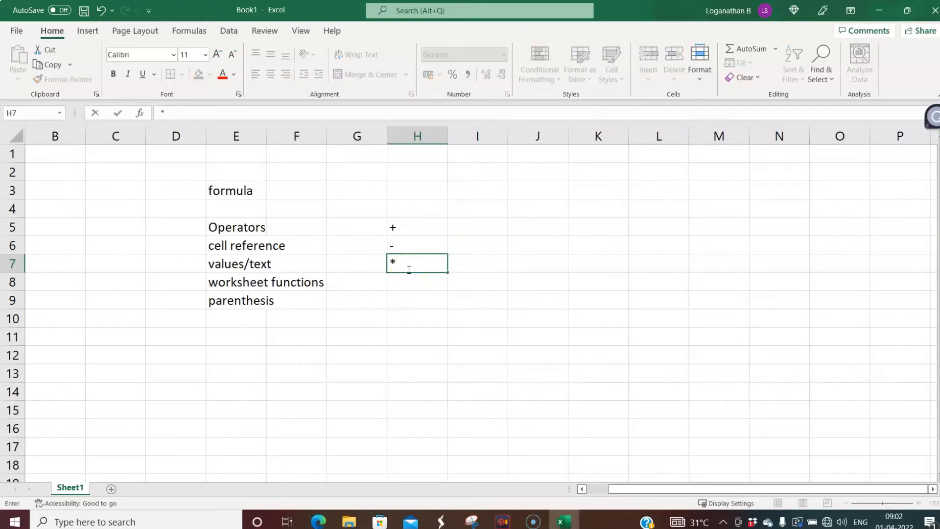
{"action": "key", "text": "Return"}
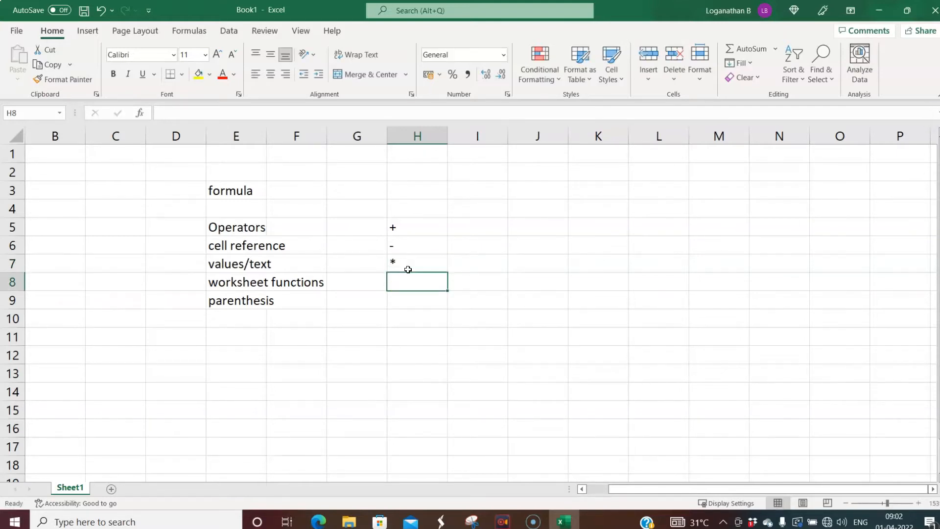
{"action": "type", "text": "^"}
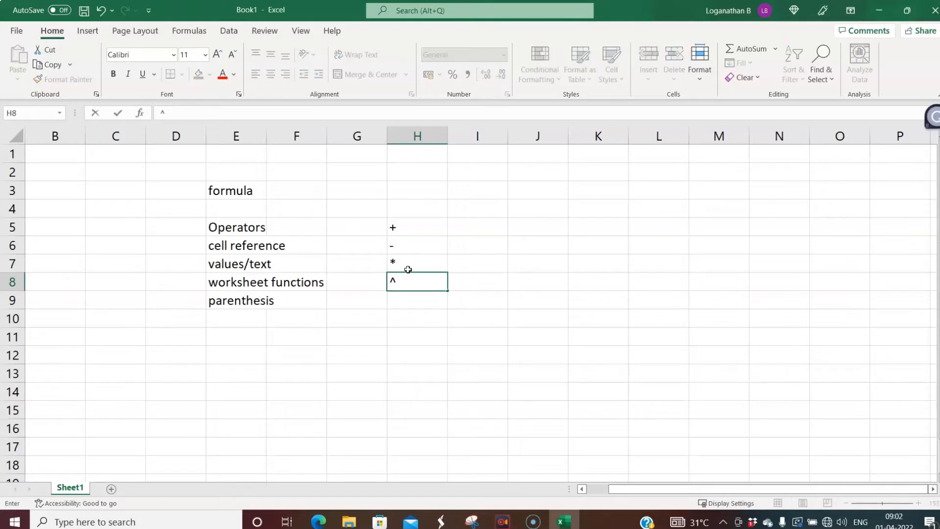
{"action": "key", "text": "Return"}
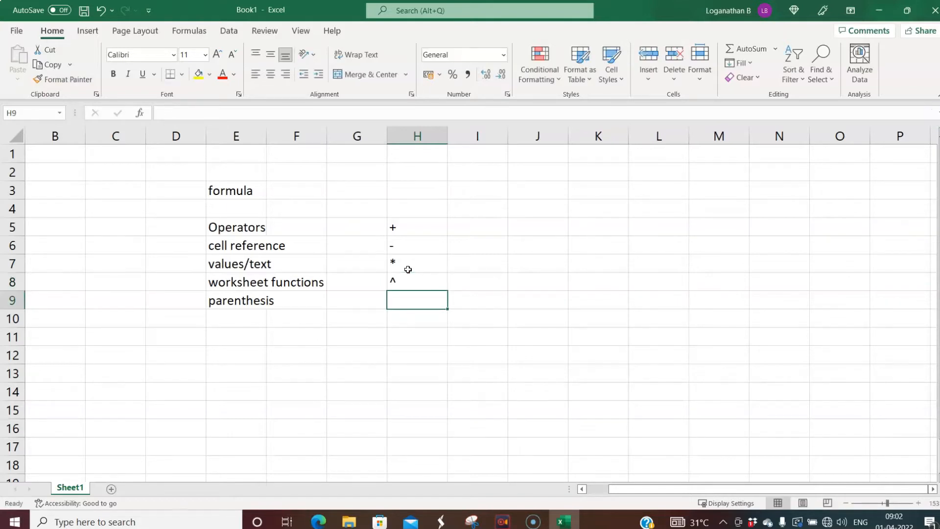
{"action": "type", "text": "%"}
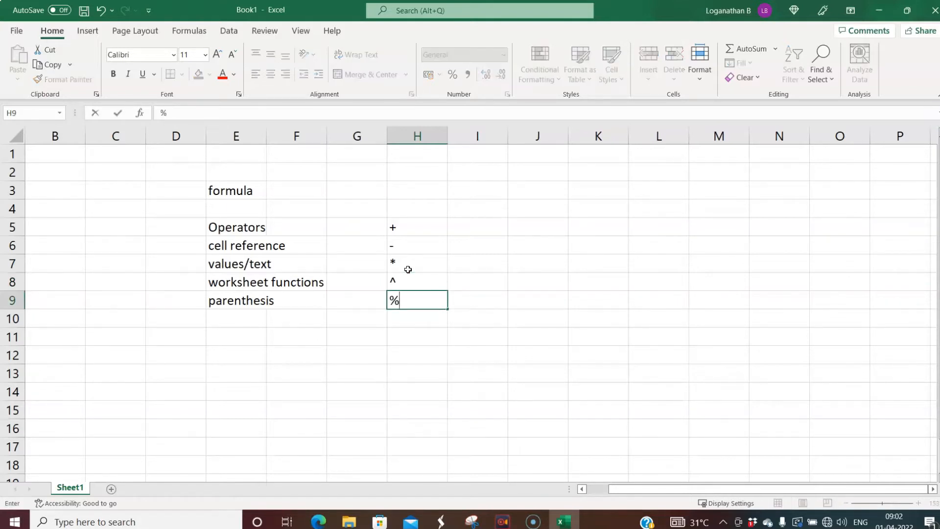
{"action": "key", "text": "Return"}
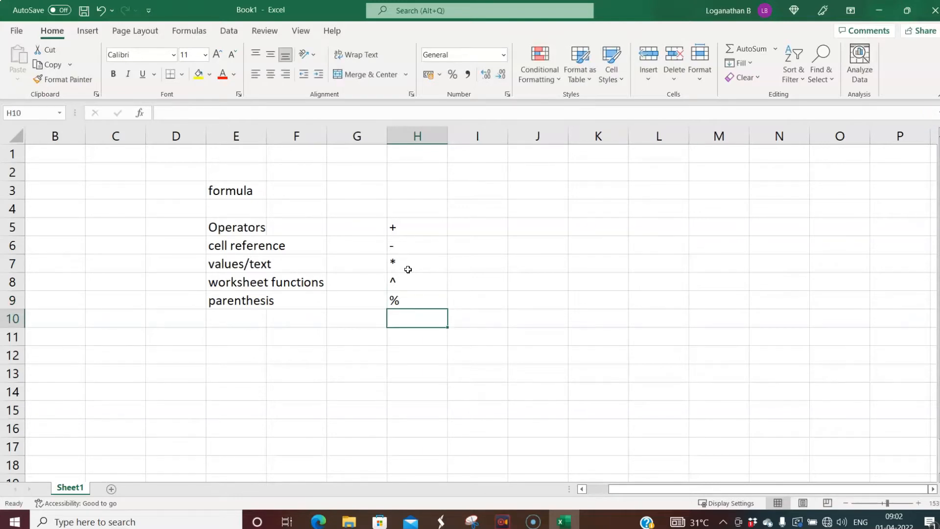
{"action": "type", "text": "."}
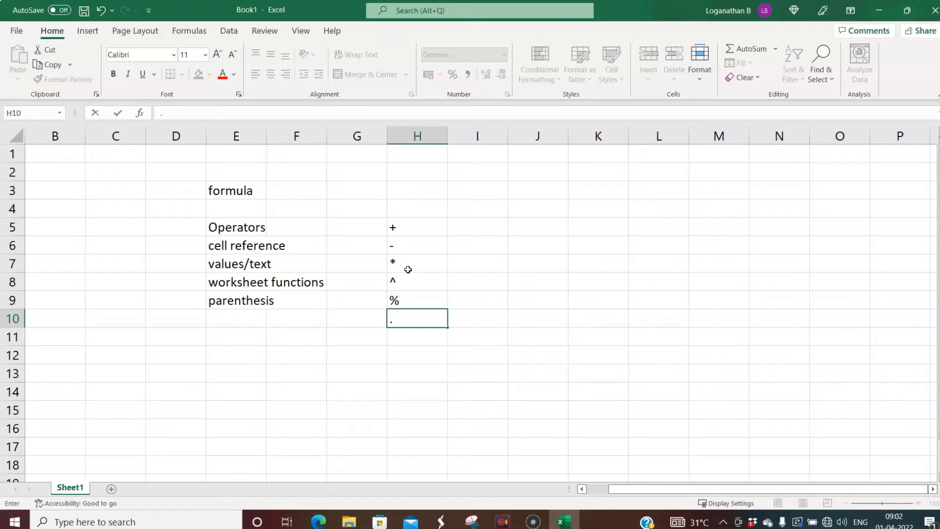
{"action": "key", "text": "BackSpace"}
{"action": "type", "text": ">"}
{"action": "key", "text": "Return"}
{"action": "type", "text": "<"}
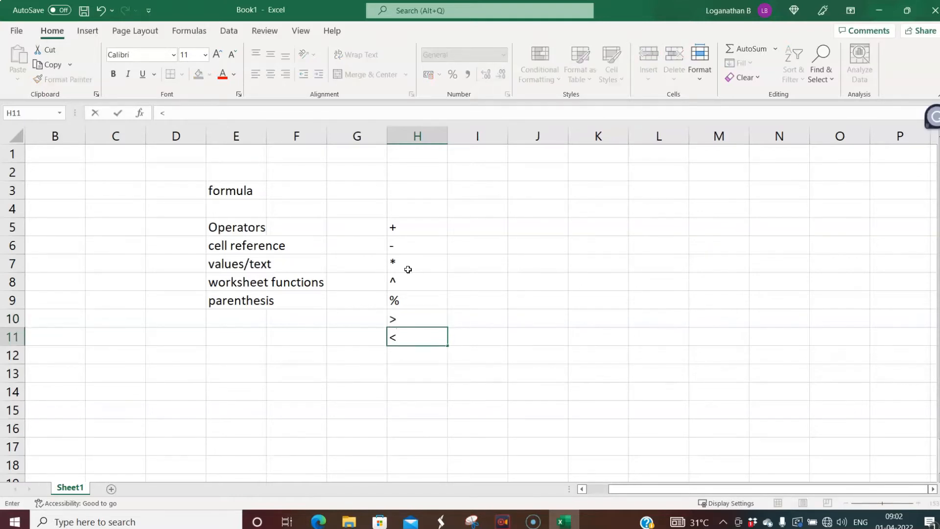
{"action": "left_click", "coordinate": [408, 269]}
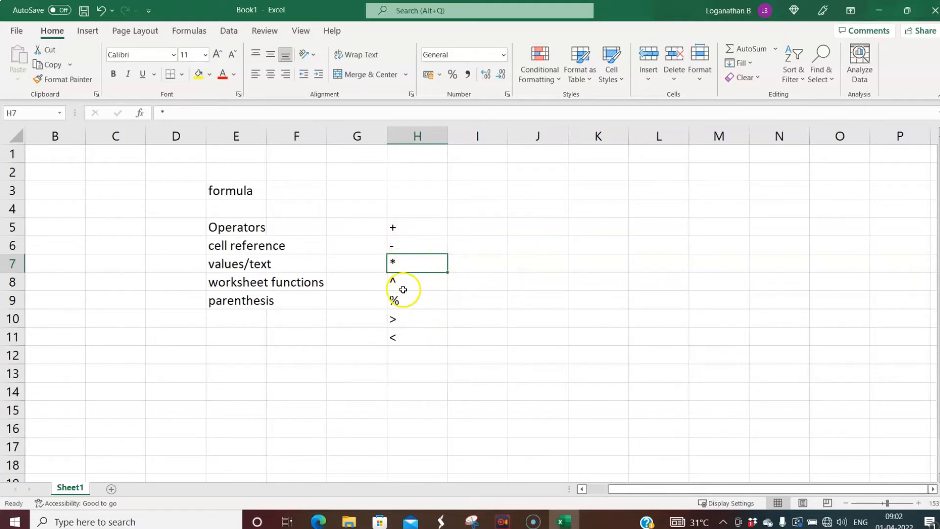
- Make the Operators label in E5 bold
{"action": "left_click", "coordinate": [223, 227]}
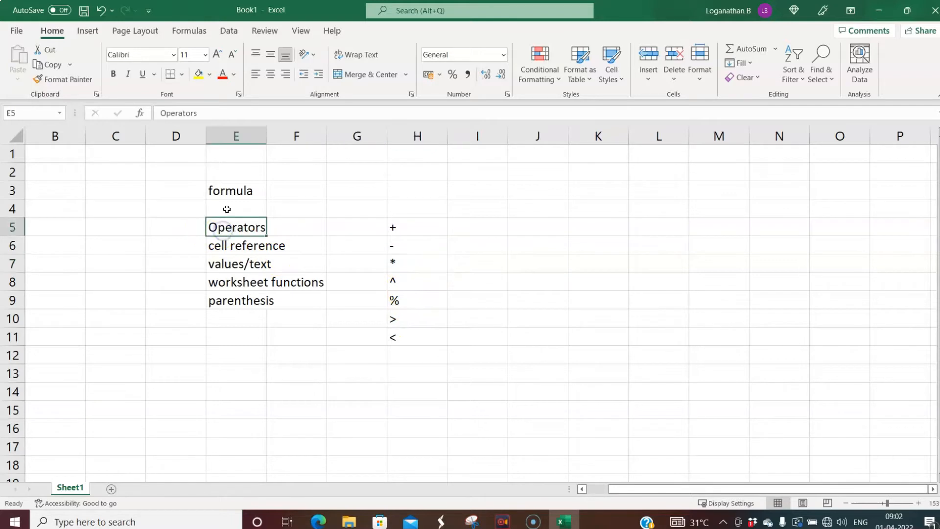
{"action": "left_click", "coordinate": [113, 74]}
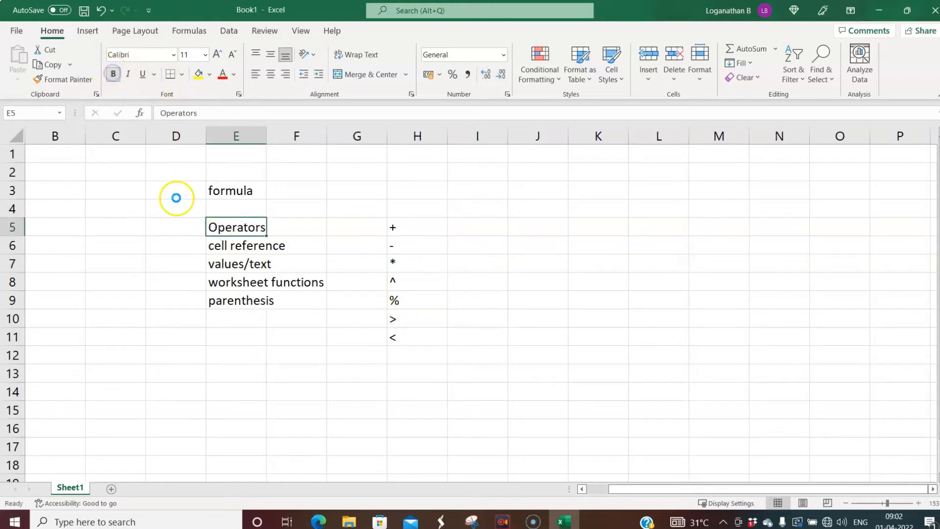
{"action": "left_click", "coordinate": [228, 245]}
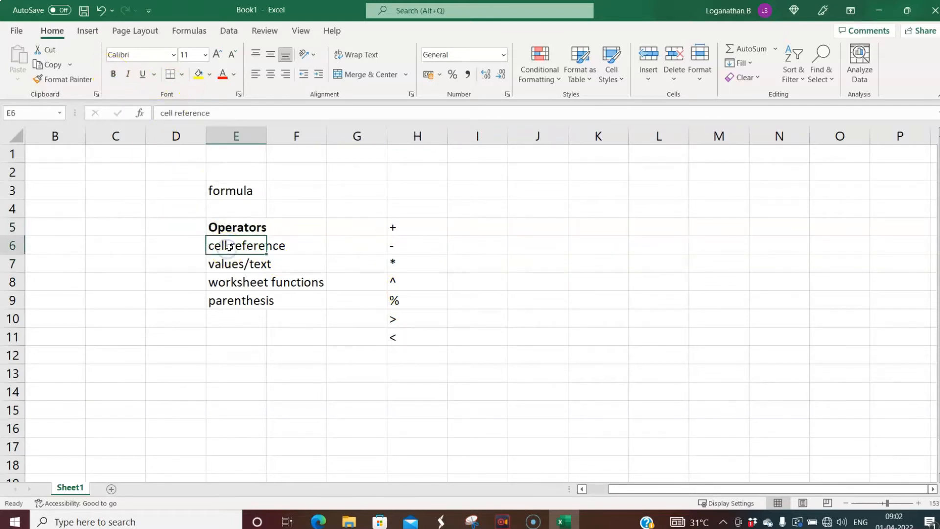
- Scroll back to column A and select cell A3
{"action": "left_click", "coordinate": [594, 489]}
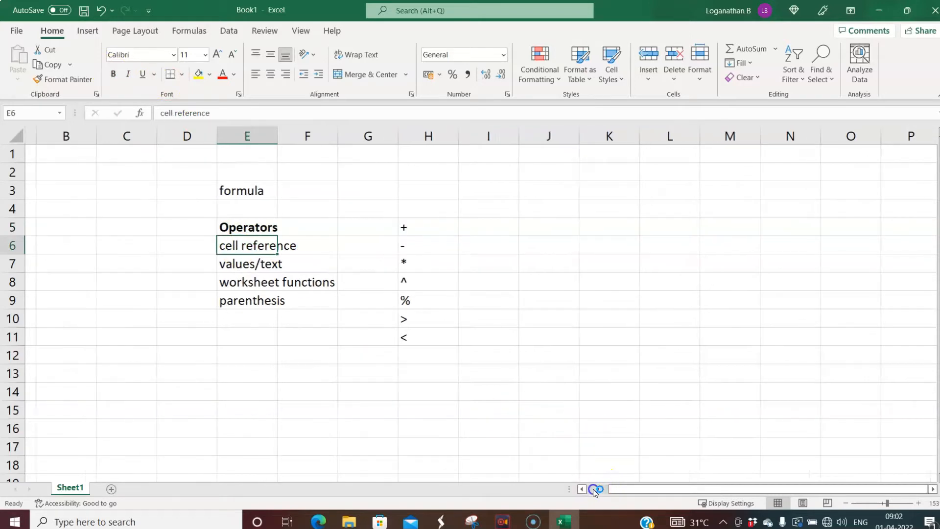
{"action": "left_click", "coordinate": [137, 258]}
{"action": "left_click", "coordinate": [55, 210]}
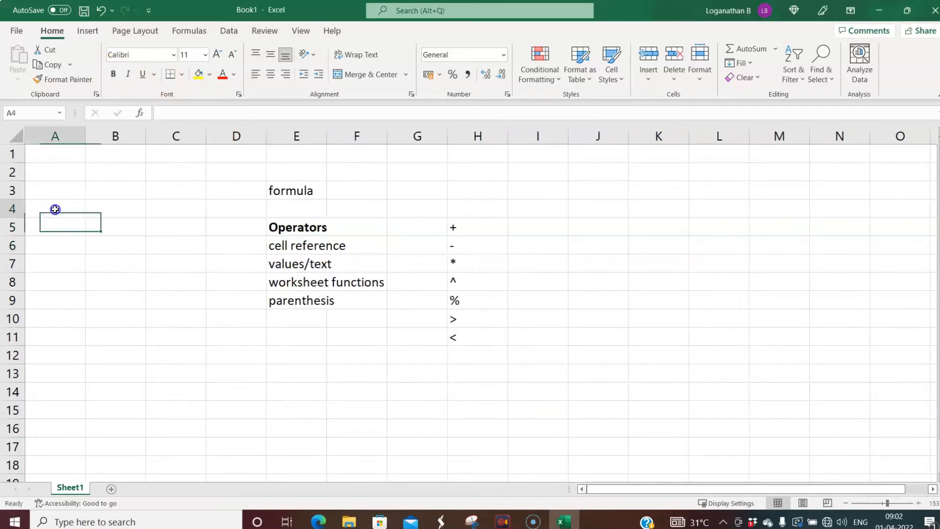
{"action": "left_click", "coordinate": [52, 193]}
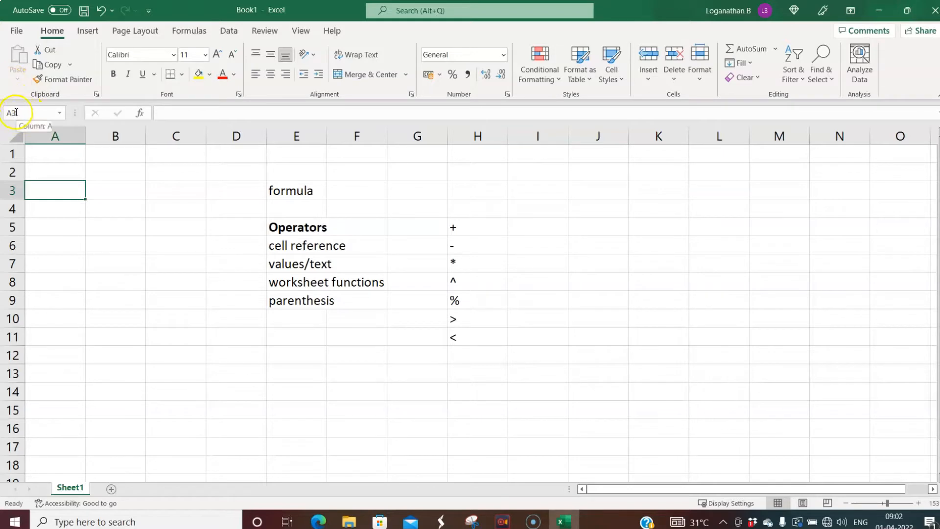
- Try typing =, -, + and @ in A3, erasing each again
{"action": "left_click", "coordinate": [49, 190]}
{"action": "type", "text": "="}
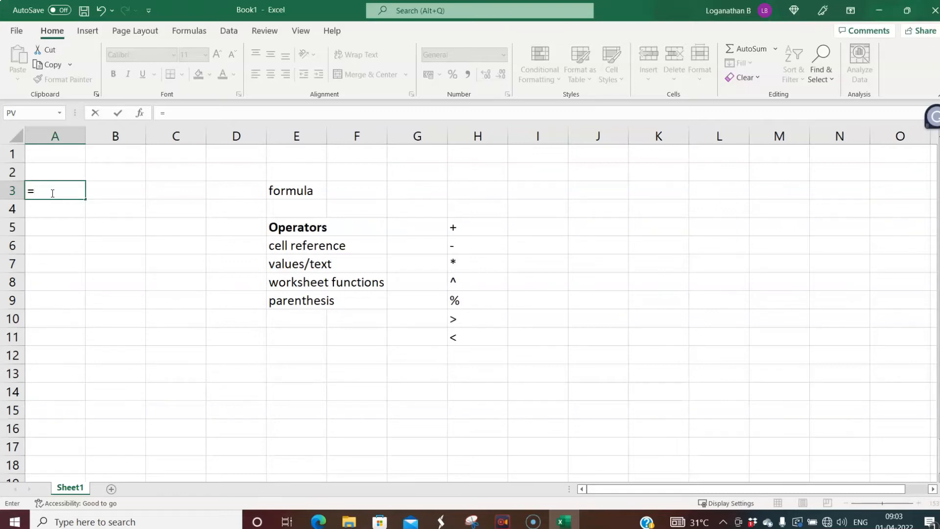
{"action": "key", "text": "BackSpace"}
{"action": "type", "text": "-"}
{"action": "key", "text": "BackSpace"}
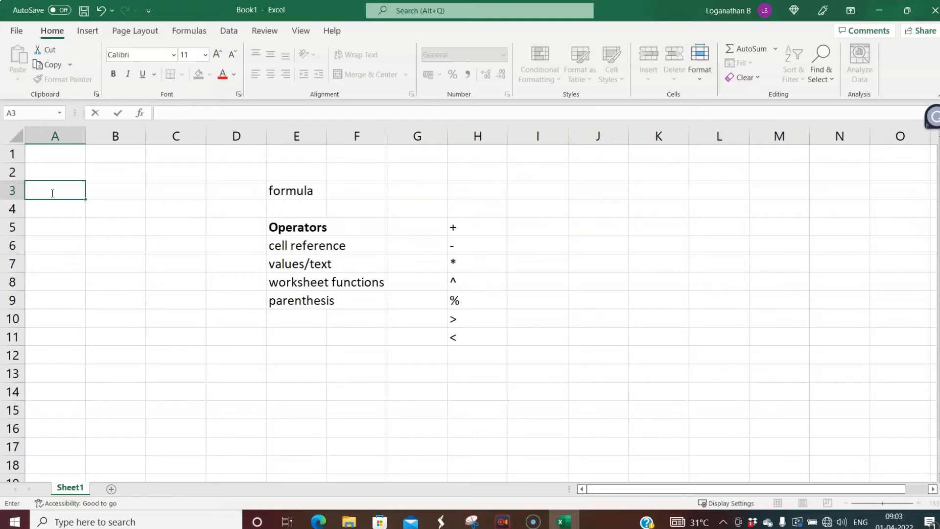
{"action": "type", "text": "+"}
{"action": "type", "text": "@"}
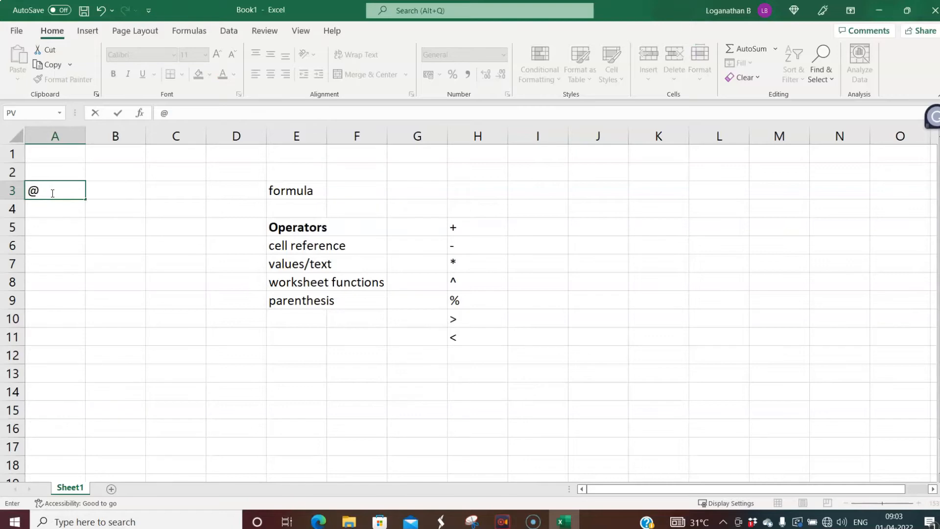
{"action": "key", "text": "BackSpace"}
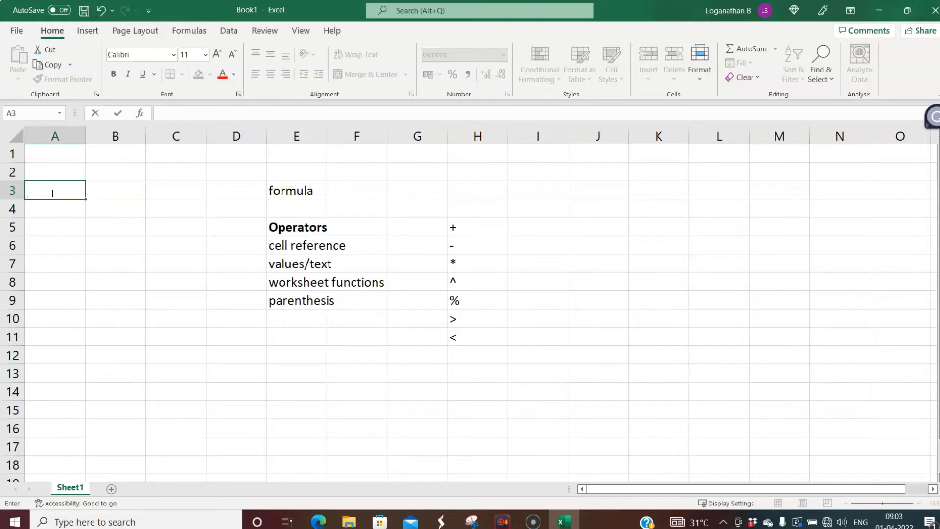
- Enter the formula =A1+A2 in A3 using arrow-key cell references
{"action": "type", "text": "="}
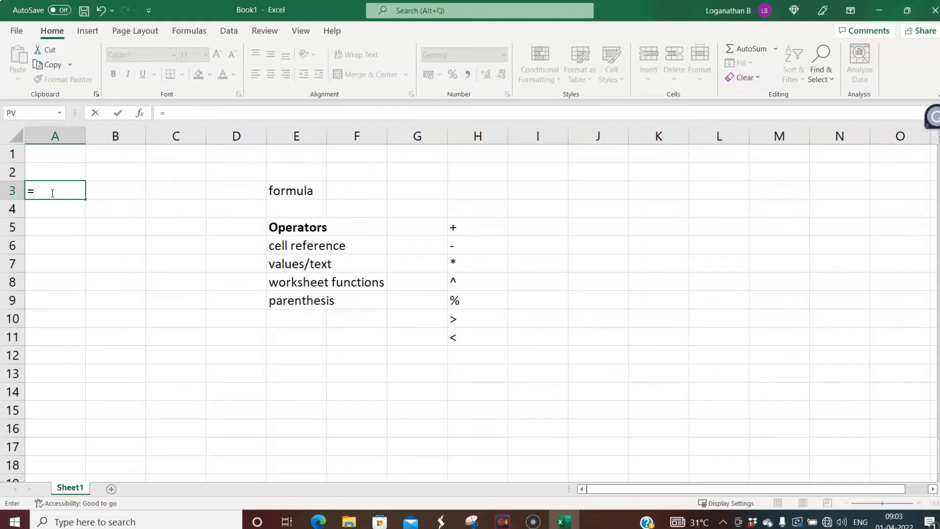
{"action": "key", "text": "Up"}
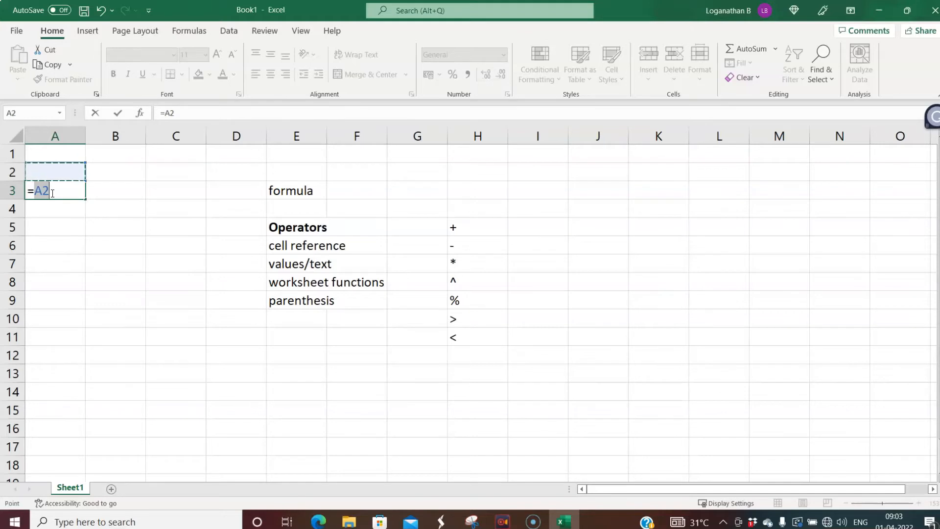
{"action": "key", "text": "Up"}
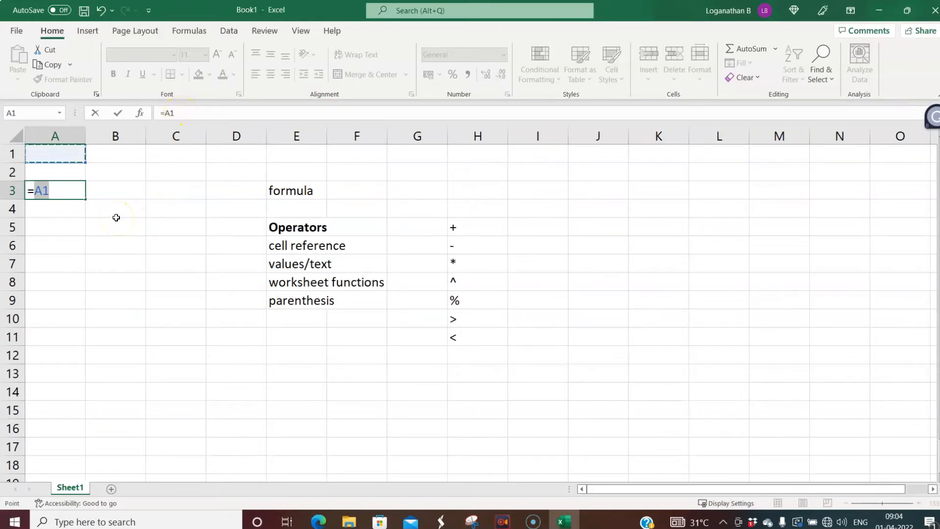
{"action": "type", "text": "+"}
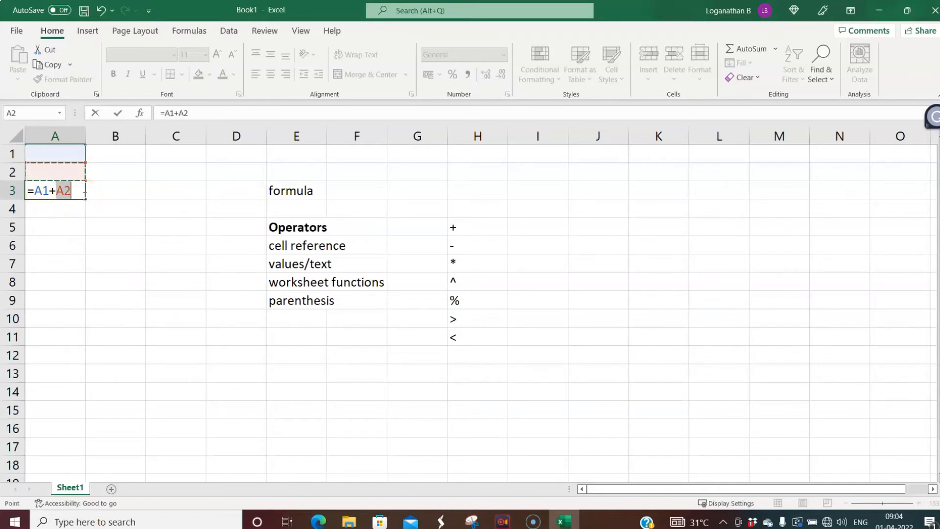
{"action": "key", "text": "Return"}
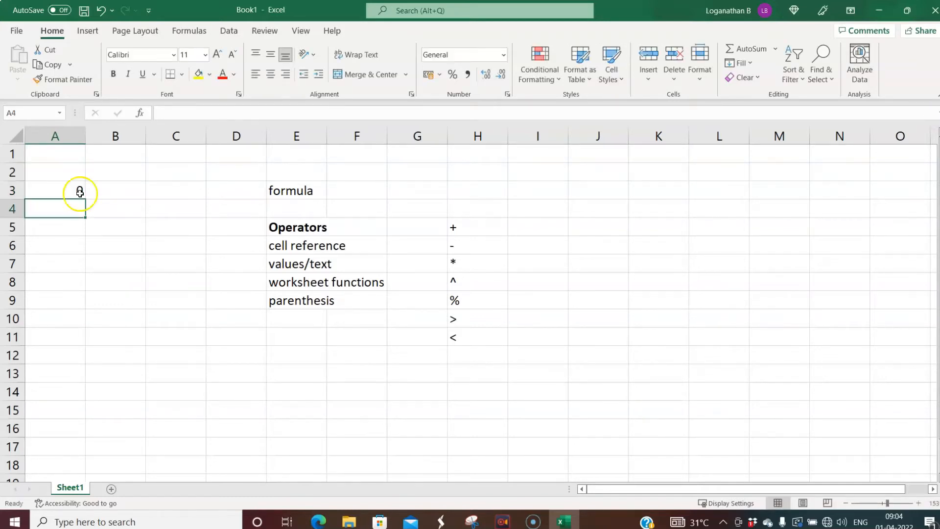
{"action": "left_click", "coordinate": [80, 192]}
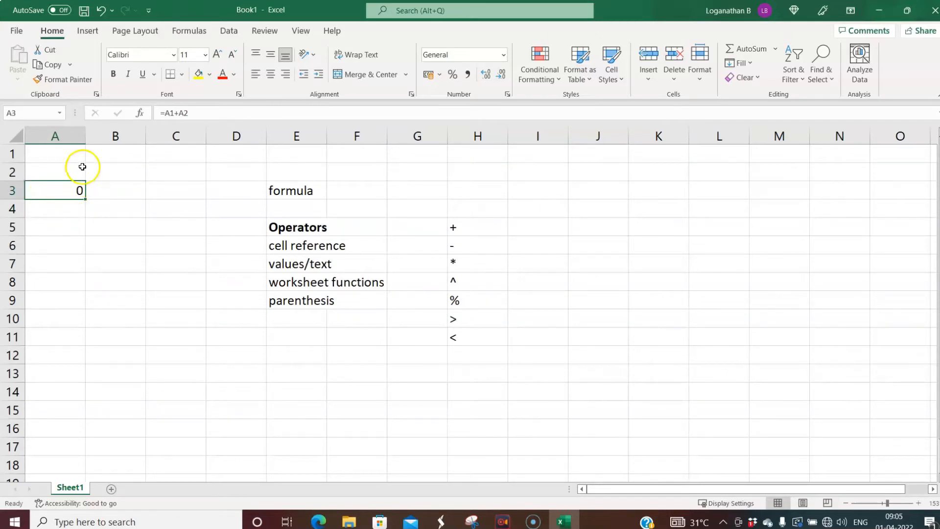
- Enter 3 in A1 and 4 in A2
{"action": "left_click", "coordinate": [117, 191]}
{"action": "left_click", "coordinate": [59, 150]}
{"action": "type", "text": "3"}
{"action": "key", "text": "Return"}
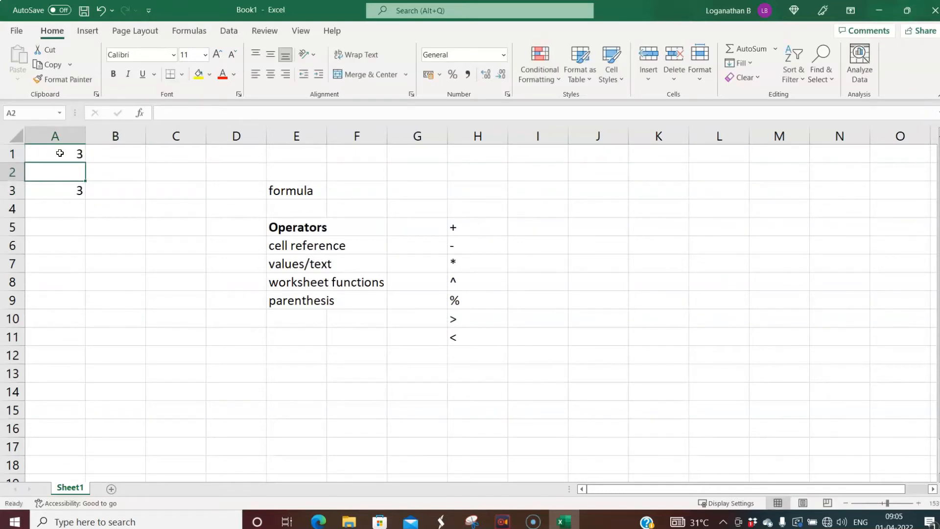
{"action": "type", "text": "4"}
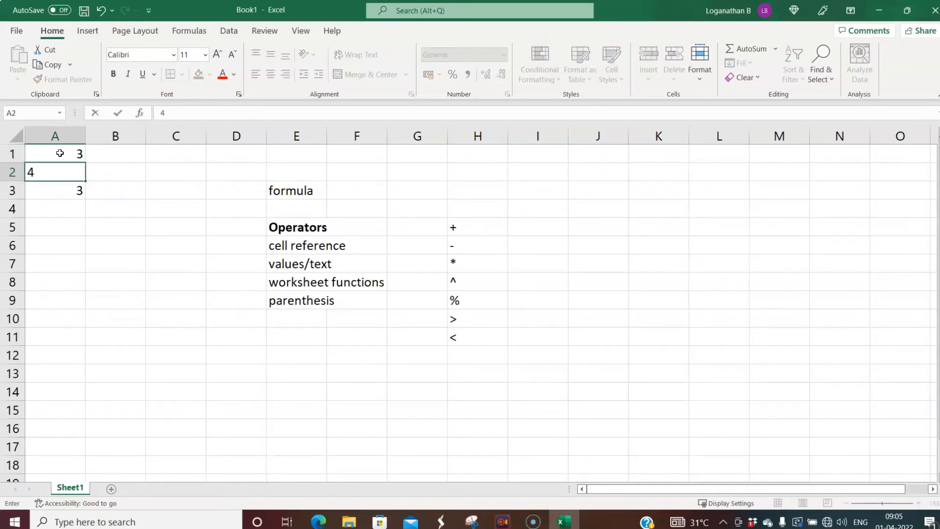
{"action": "key", "text": "Return"}
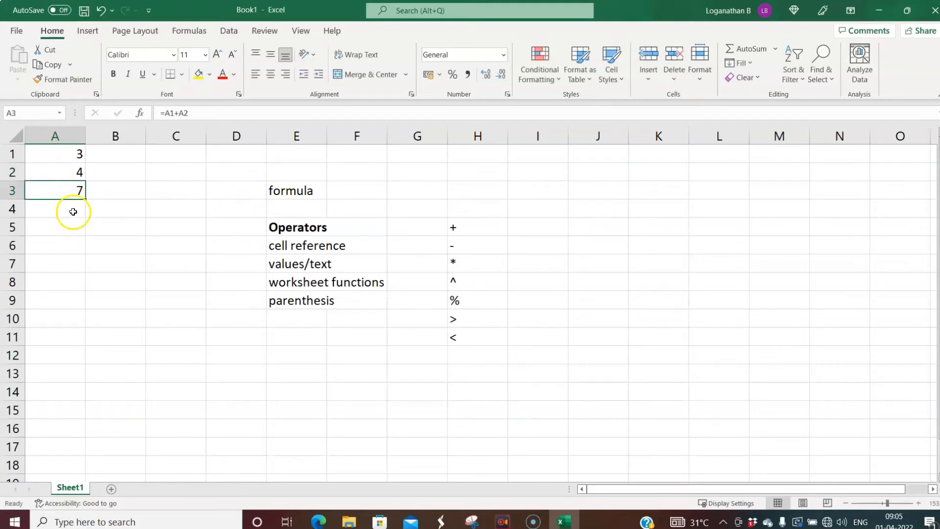
- Make the A3 sum bold with a thick outside border
{"action": "left_click", "coordinate": [62, 191]}
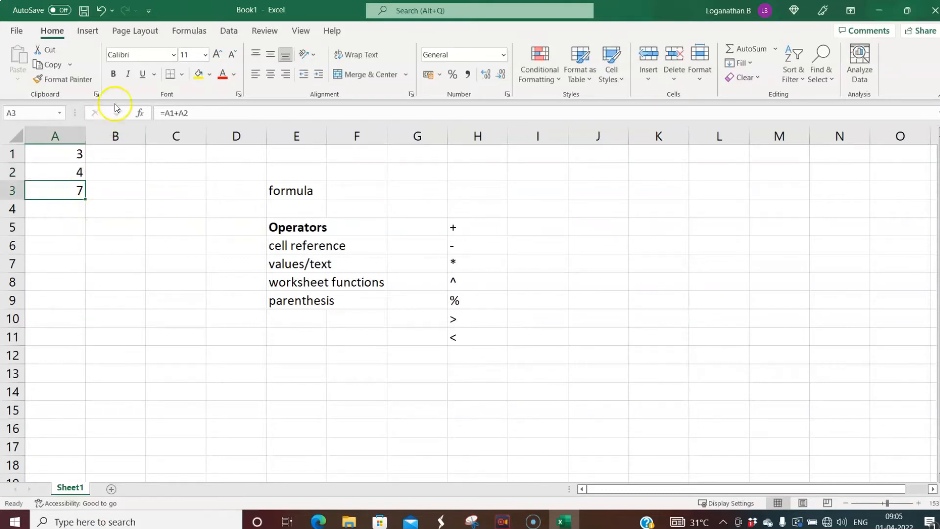
{"action": "left_click", "coordinate": [113, 78]}
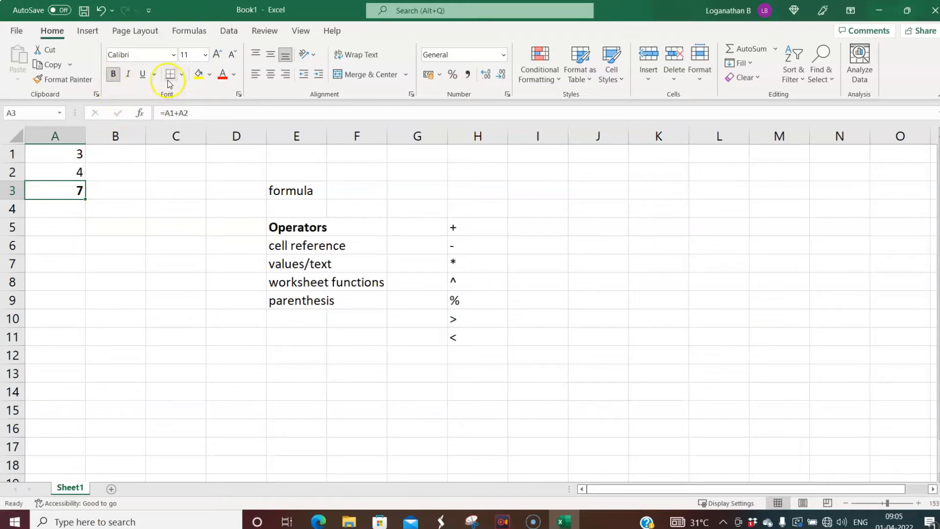
{"action": "left_click", "coordinate": [184, 76]}
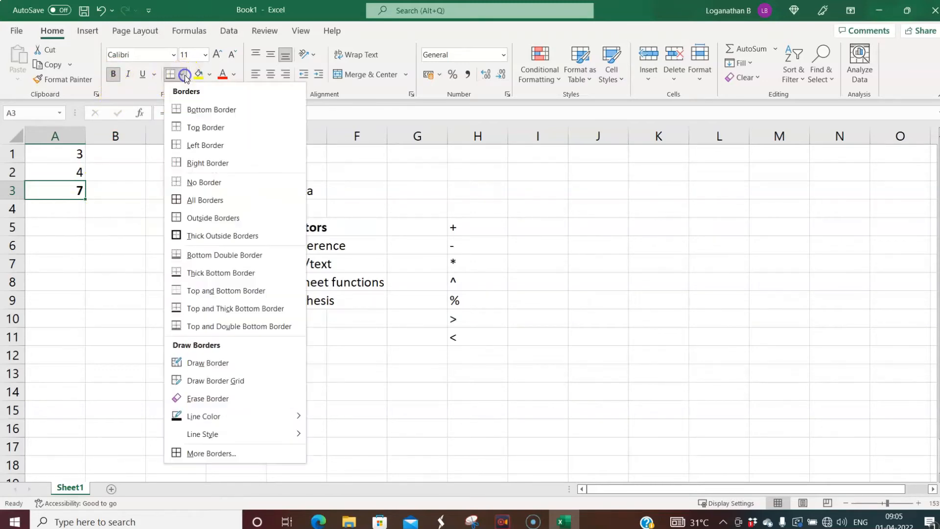
{"action": "left_click", "coordinate": [195, 235]}
{"action": "left_click", "coordinate": [123, 221]}
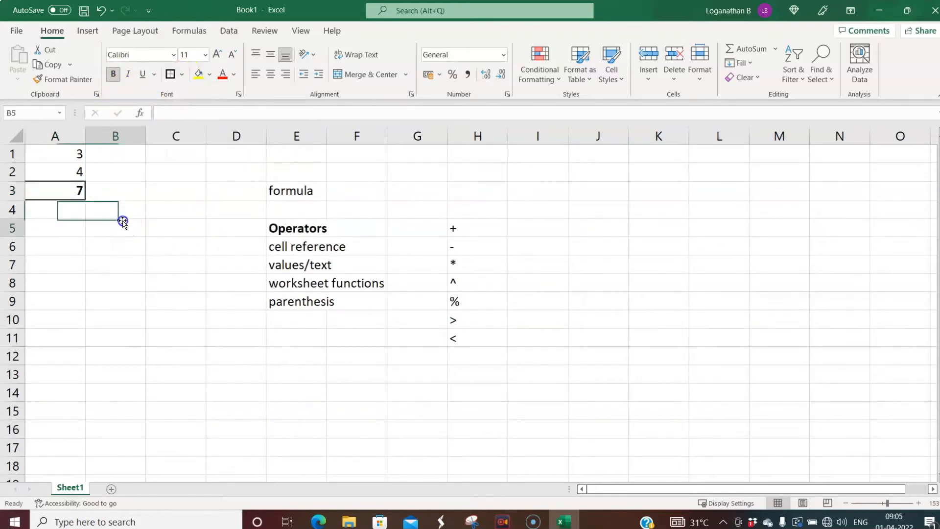
- Change A1 to 12 so the A3 sum updates to 16
{"action": "left_click", "coordinate": [69, 154]}
{"action": "type", "text": "12"}
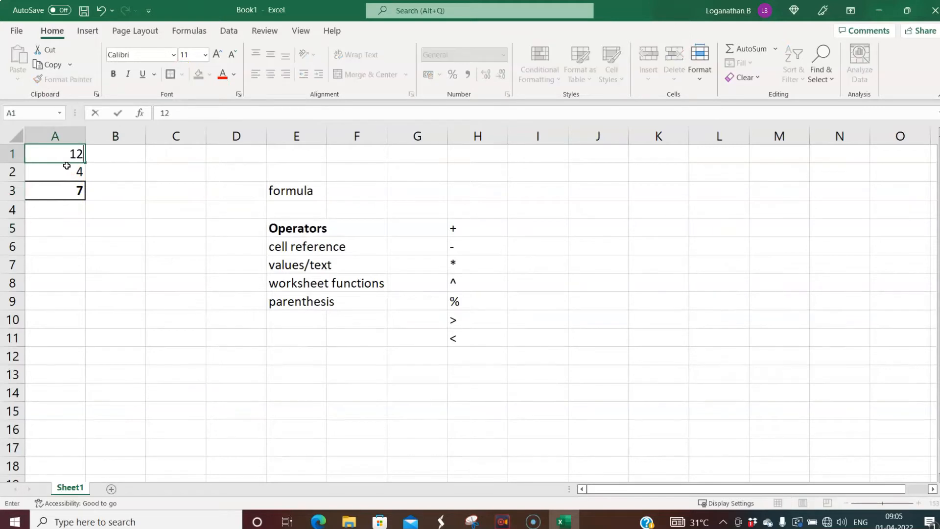
{"action": "key", "text": "Return"}
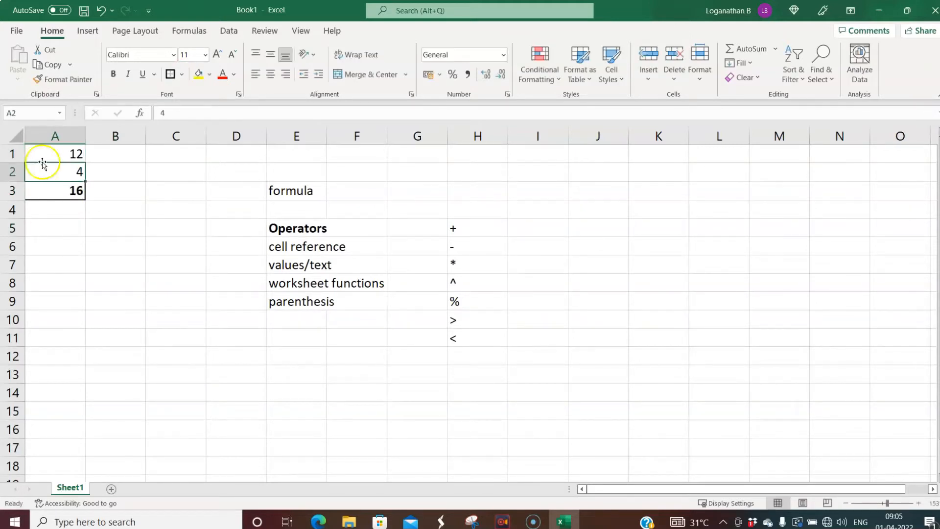
{"action": "left_click", "coordinate": [72, 193]}
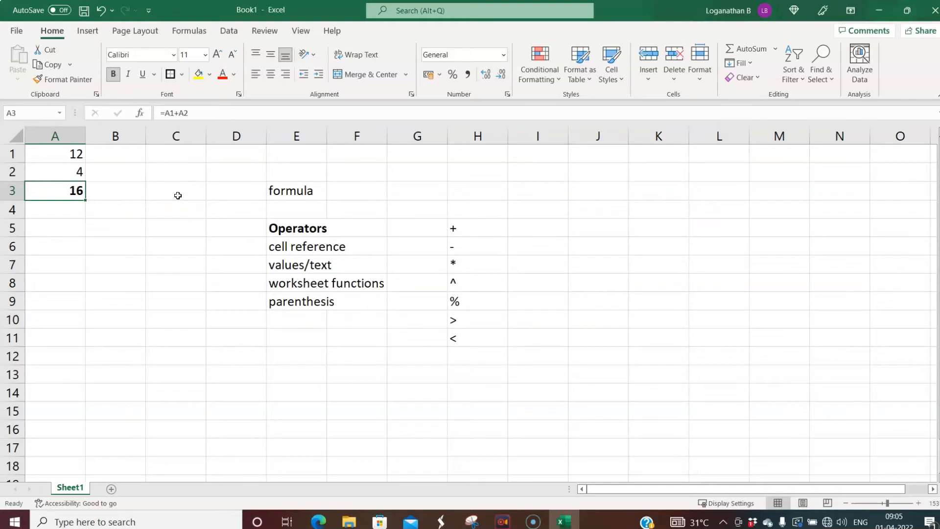
{"action": "left_click", "coordinate": [178, 155]}
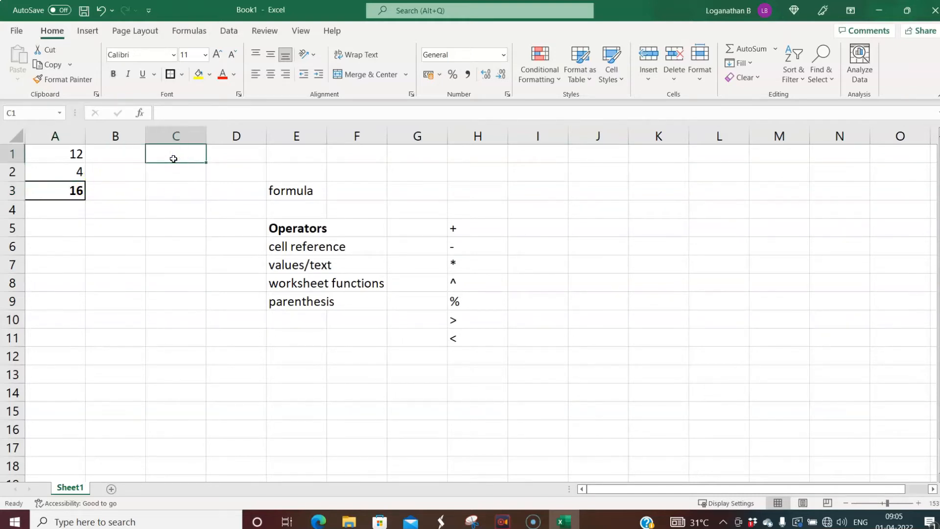
{"action": "type", "text": "=12+4"}
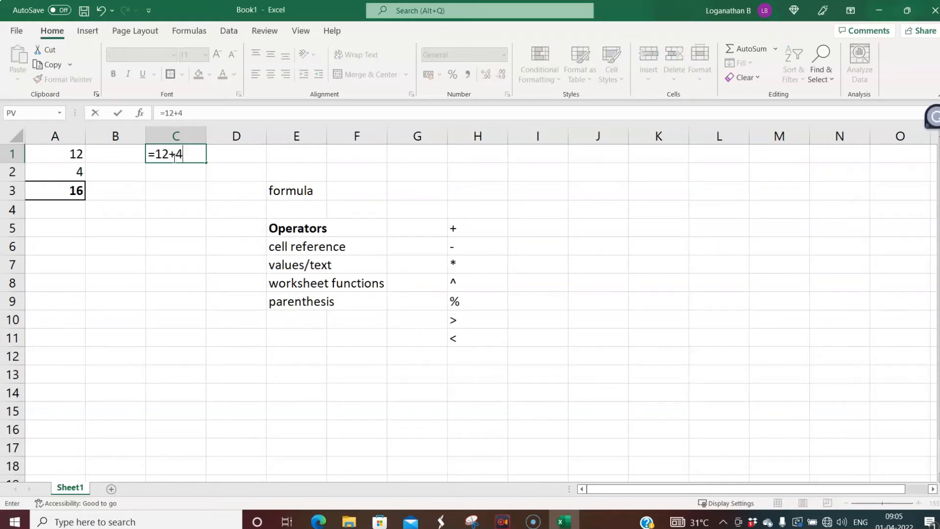
{"action": "key", "text": "Return"}
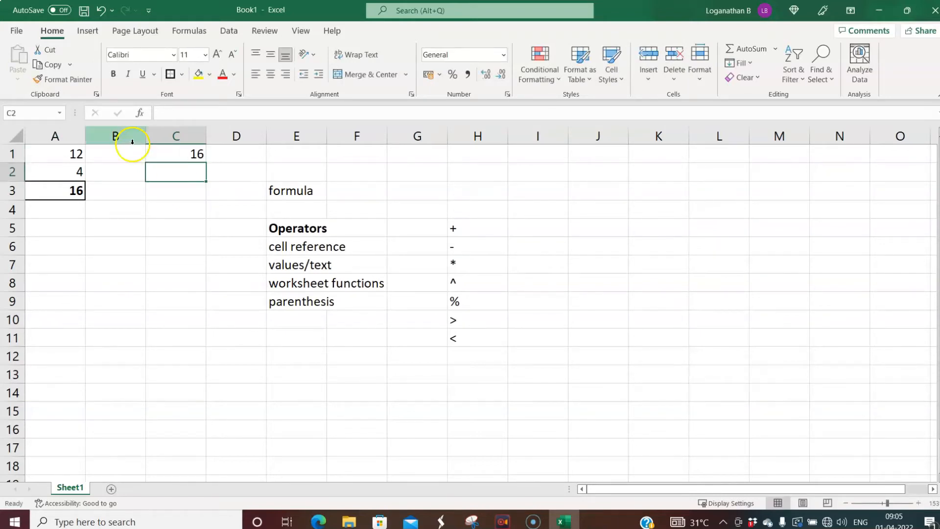
{"action": "left_click", "coordinate": [177, 155]}
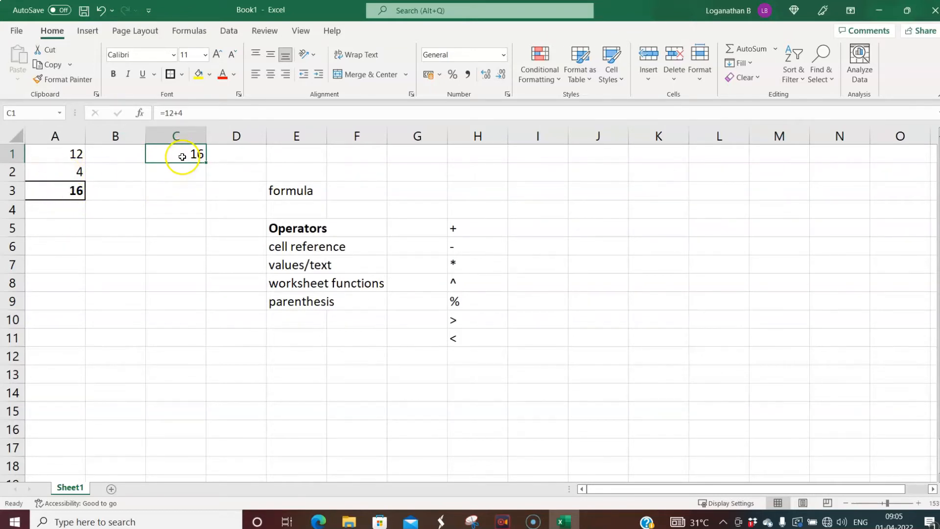
{"action": "left_click", "coordinate": [190, 113]}
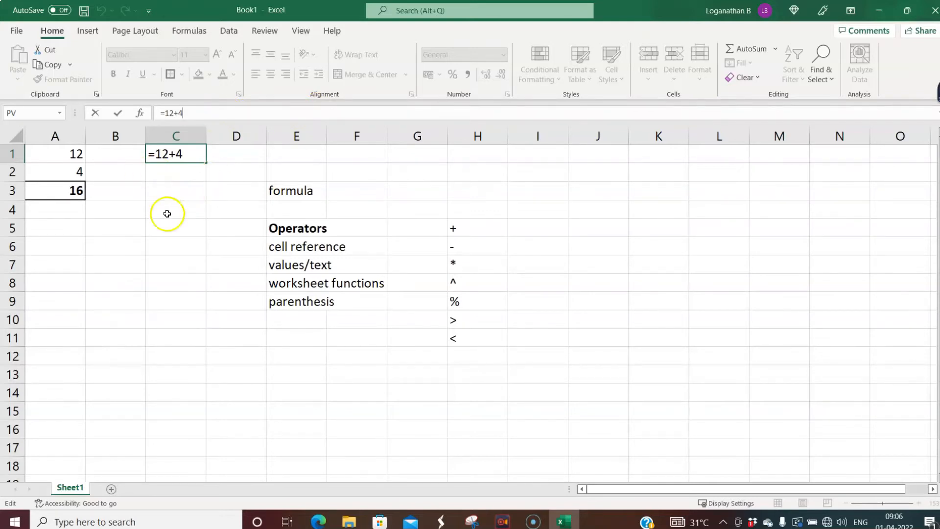
{"action": "left_click", "coordinate": [195, 225]}
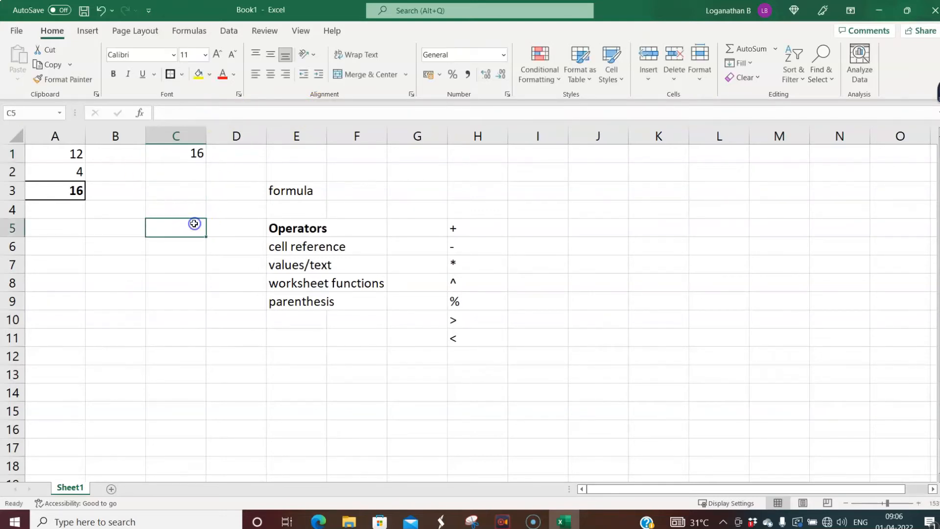
- Make the cell reference label in E6 bold
{"action": "left_click", "coordinate": [297, 246]}
{"action": "left_click", "coordinate": [114, 74]}
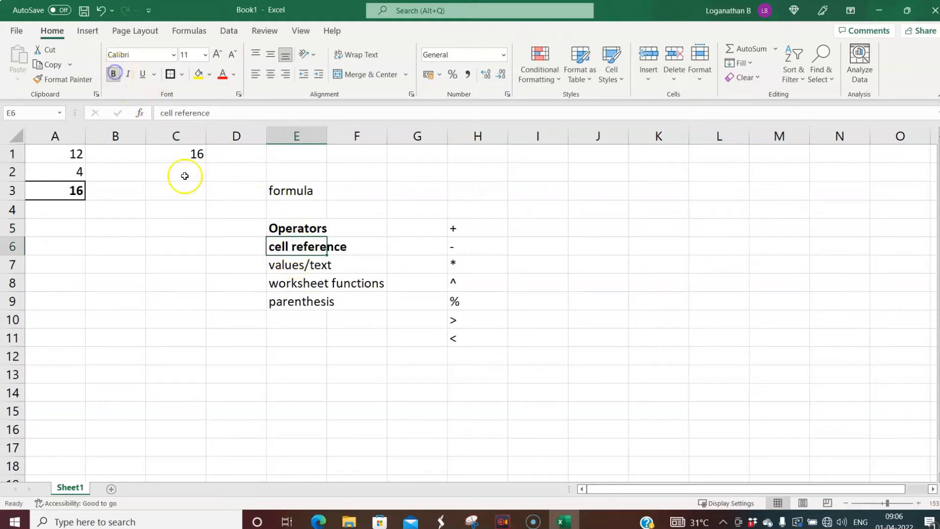
{"action": "left_click", "coordinate": [223, 300]}
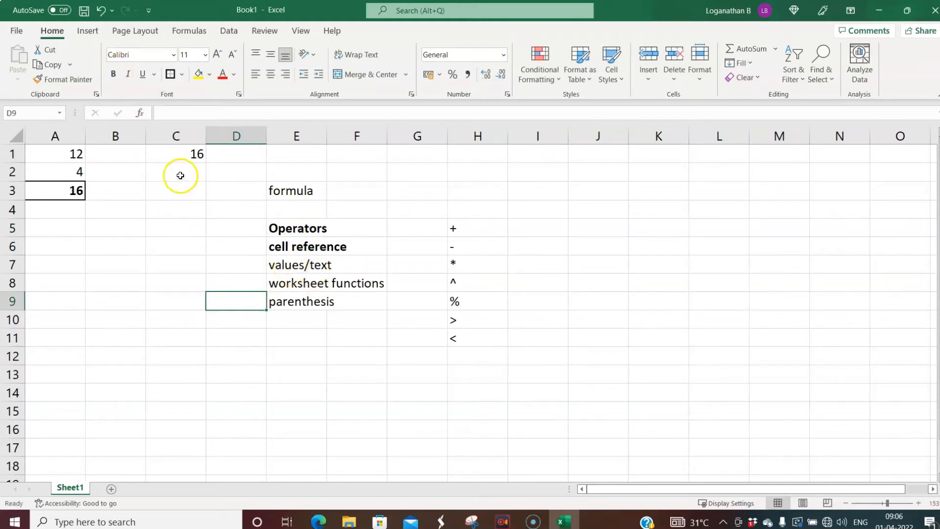
- Fill C5:C8 with 2, 3, 4 and "diffusion process"
{"action": "left_click", "coordinate": [164, 228]}
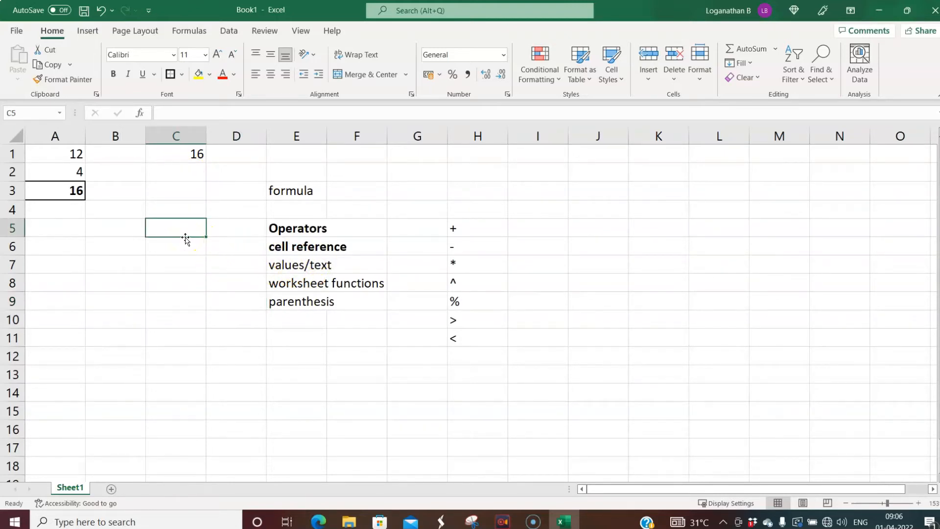
{"action": "type", "text": "2"}
{"action": "key", "text": "Return"}
{"action": "type", "text": "3"}
{"action": "key", "text": "Return"}
{"action": "type", "text": "4"}
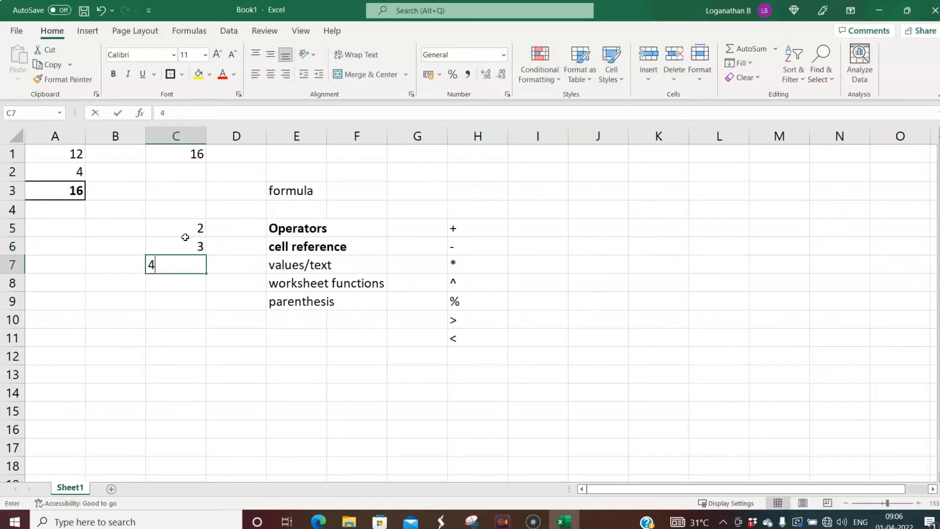
{"action": "key", "text": "Return"}
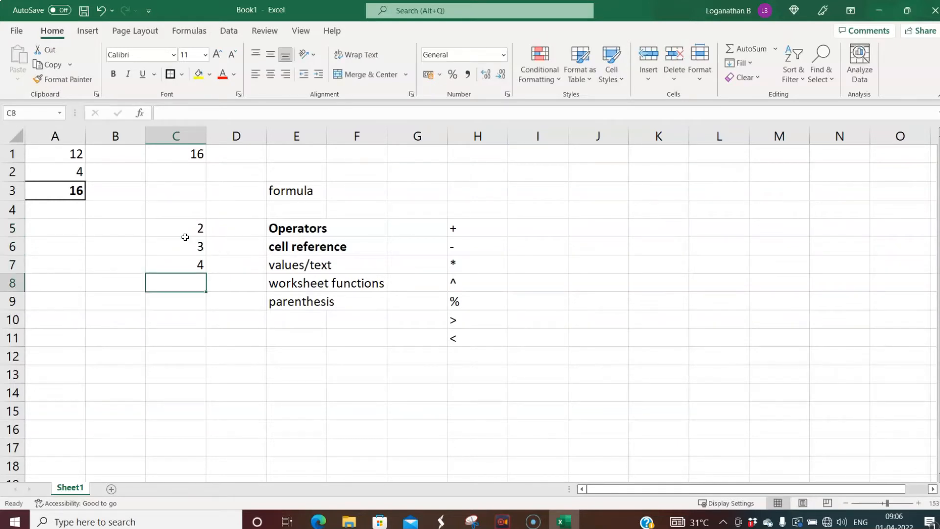
{"action": "type", "text": "\""}
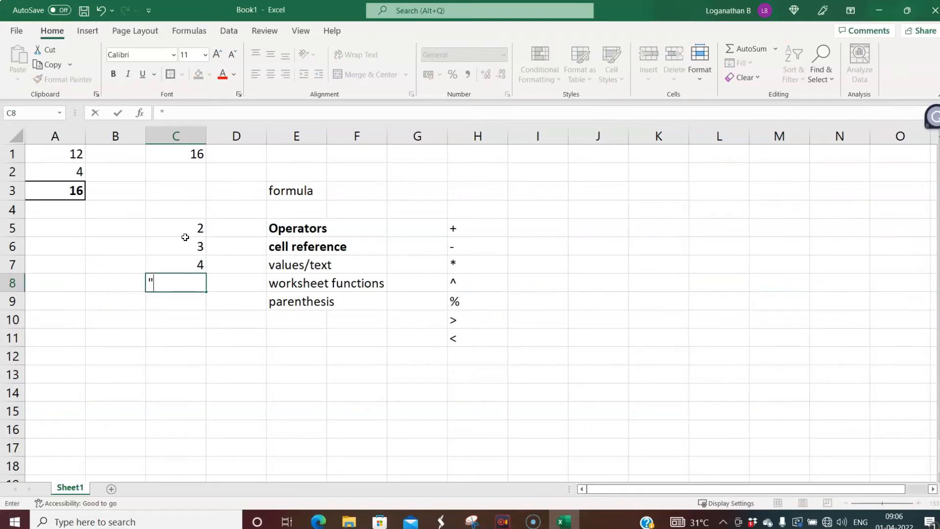
{"action": "type", "text": "diffusion proce"}
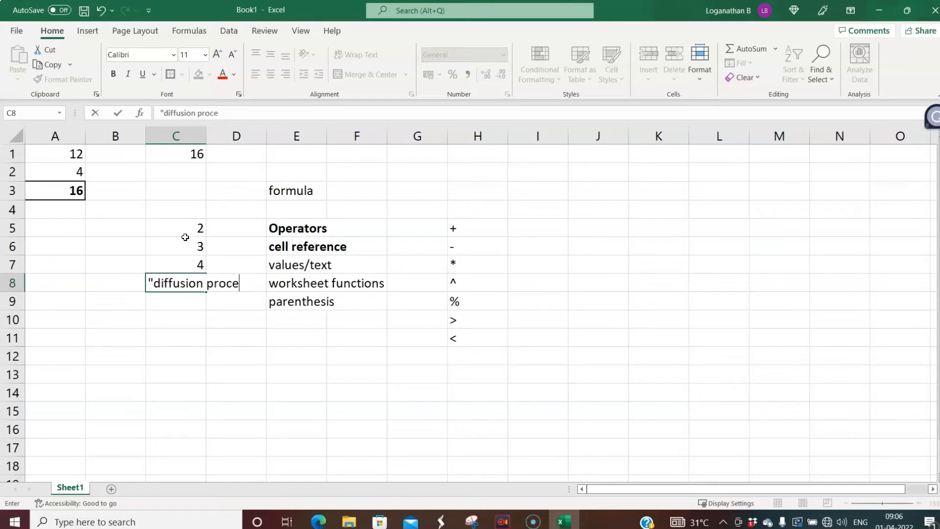
{"action": "type", "text": "ss"}
{"action": "key", "text": "Return"}
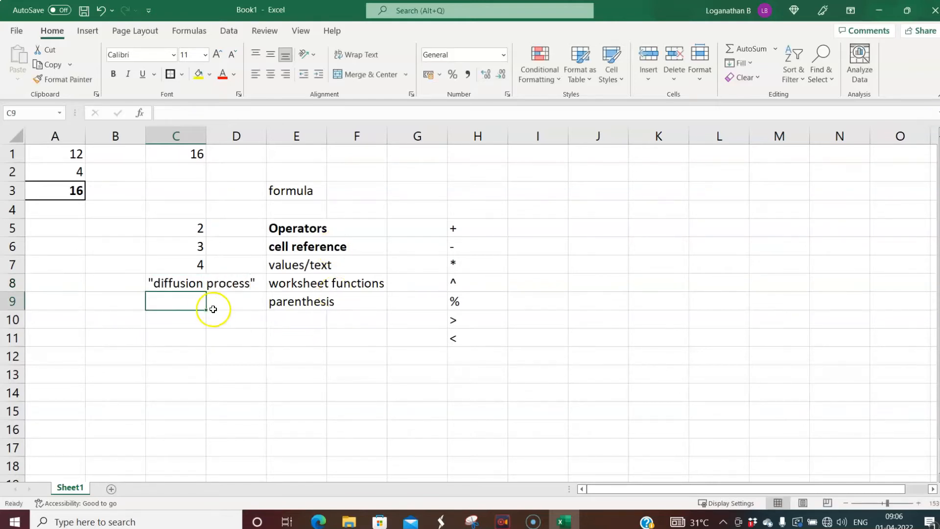
{"action": "left_click", "coordinate": [199, 281]}
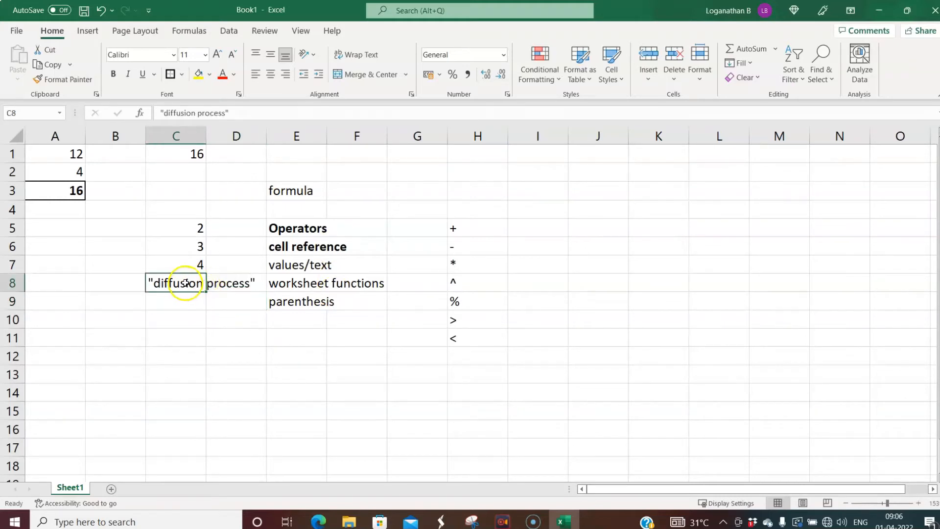
{"action": "left_click", "coordinate": [301, 285]}
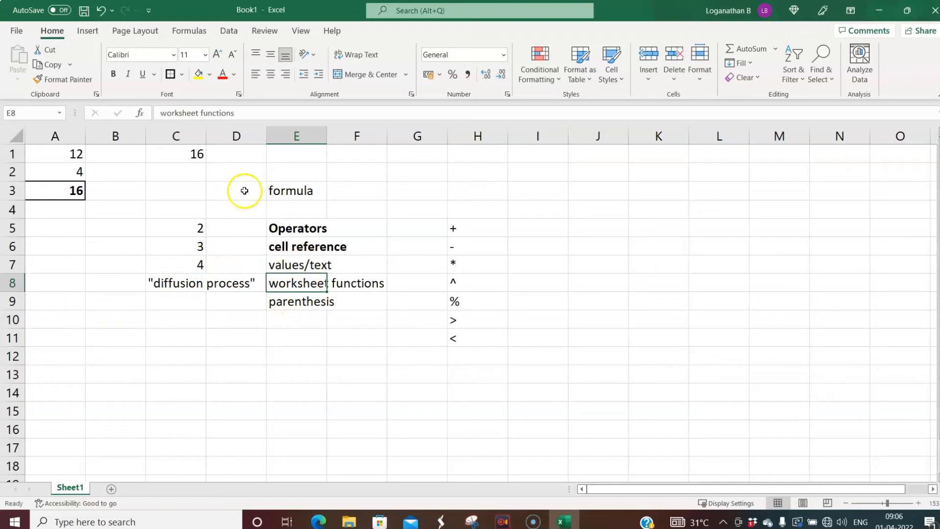
- Make the values/text label in E7 bold
{"action": "left_click", "coordinate": [306, 264]}
{"action": "left_click", "coordinate": [113, 75]}
{"action": "left_click", "coordinate": [310, 282]}
{"action": "left_click", "coordinate": [551, 263]}
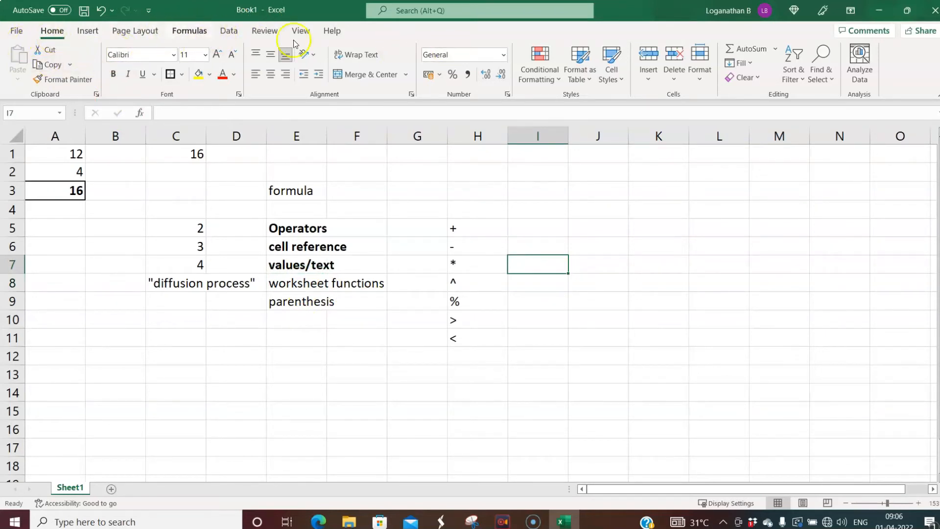
- On the Formulas tab, browse the AutoSum and Financial function lists
{"action": "left_click", "coordinate": [206, 34]}
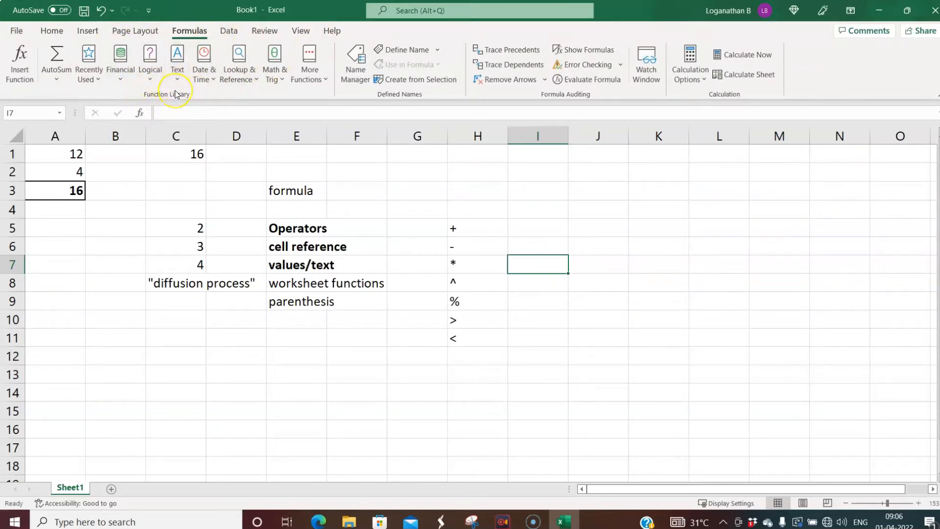
{"action": "left_click", "coordinate": [62, 80]}
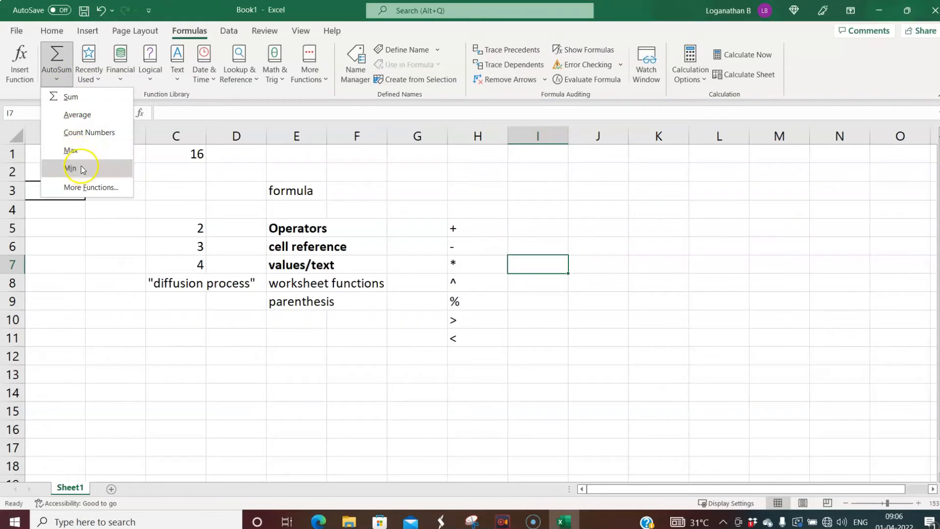
{"action": "left_click", "coordinate": [122, 80]}
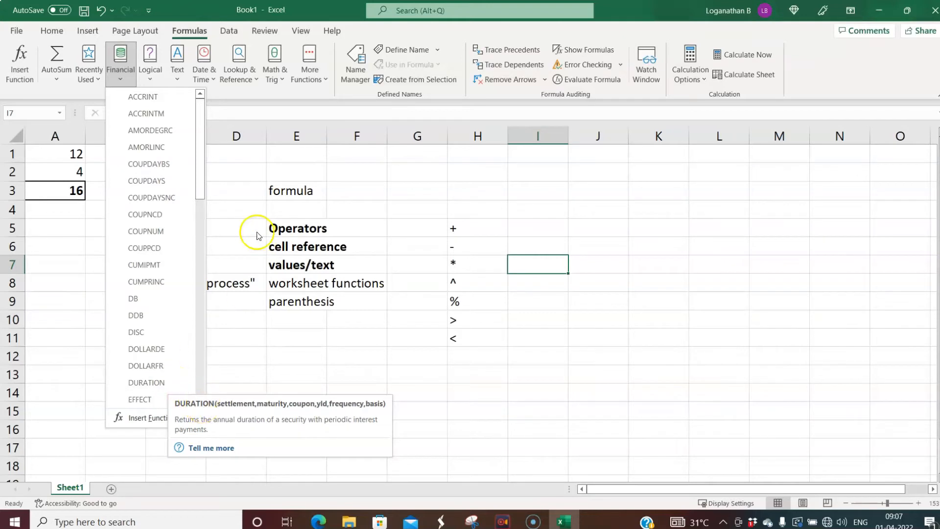
{"action": "left_click_drag", "start_coordinate": [203, 179], "coordinate": [201, 277]}
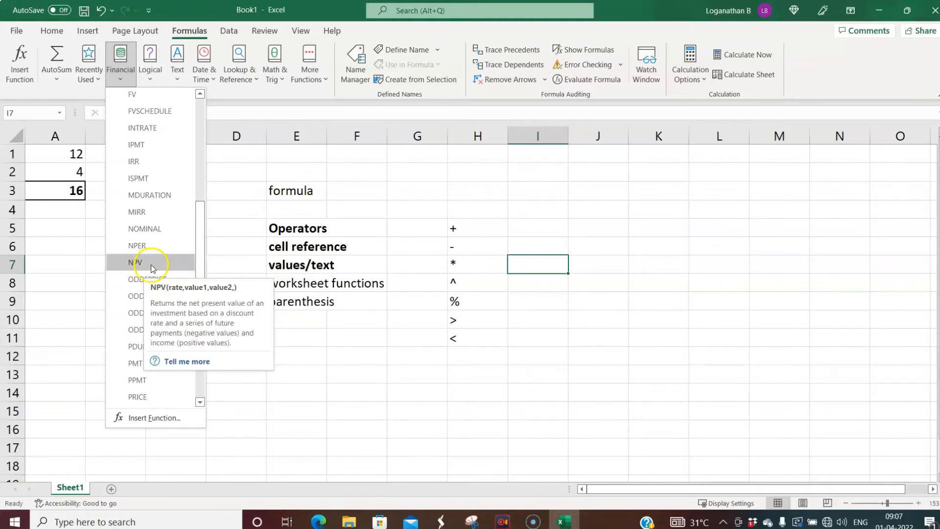
{"action": "left_click_drag", "start_coordinate": [202, 210], "coordinate": [201, 197]}
{"action": "mouse_move", "coordinate": [139, 179]}
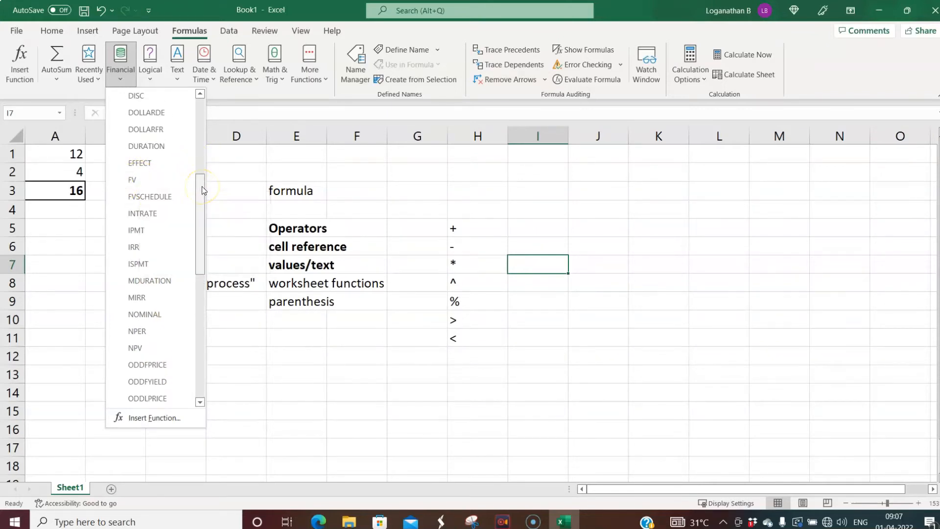
{"action": "left_click_drag", "start_coordinate": [202, 190], "coordinate": [200, 325]}
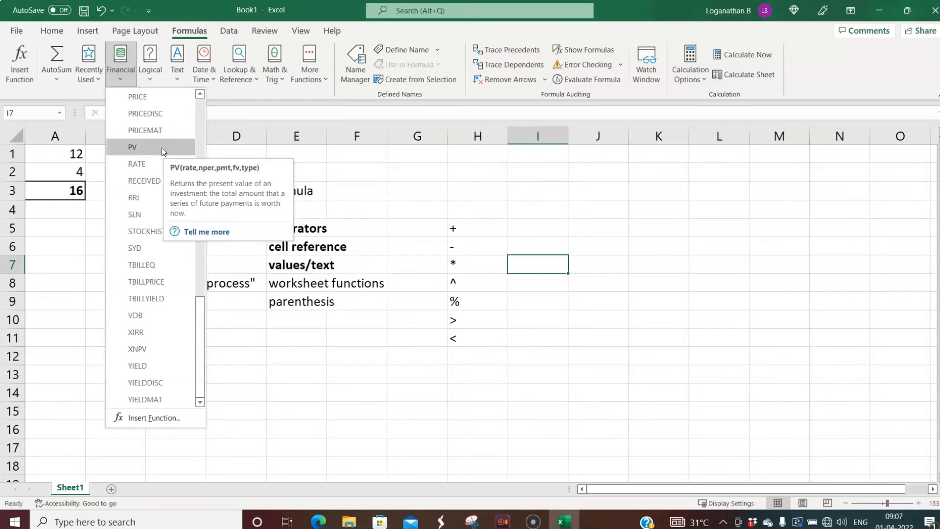
- Browse the Logical, Text, Date & Time and Math & Trig function lists
{"action": "left_click", "coordinate": [153, 79]}
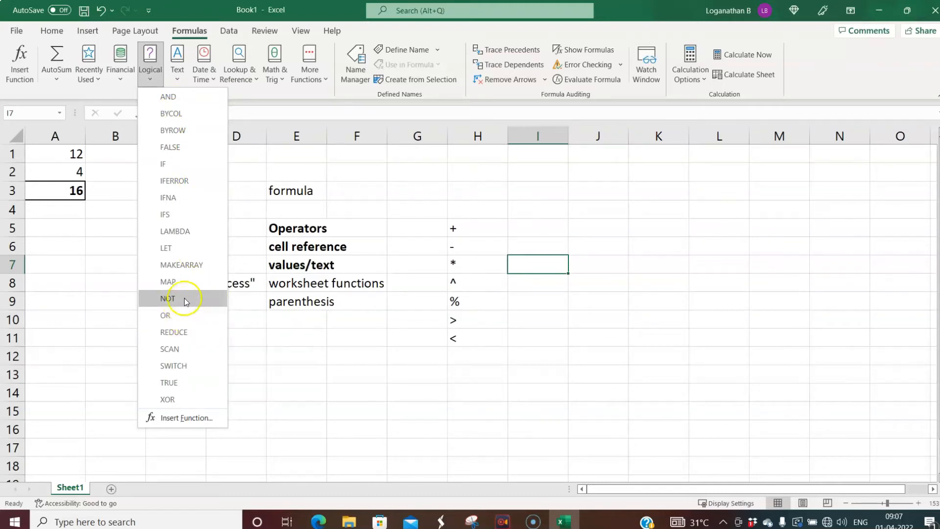
{"action": "left_click", "coordinate": [264, 159]}
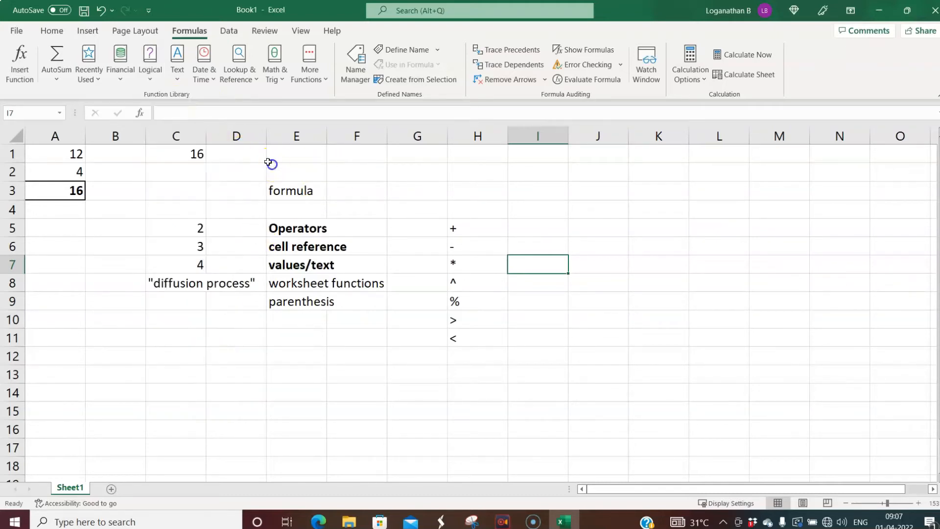
{"action": "left_click", "coordinate": [178, 80]}
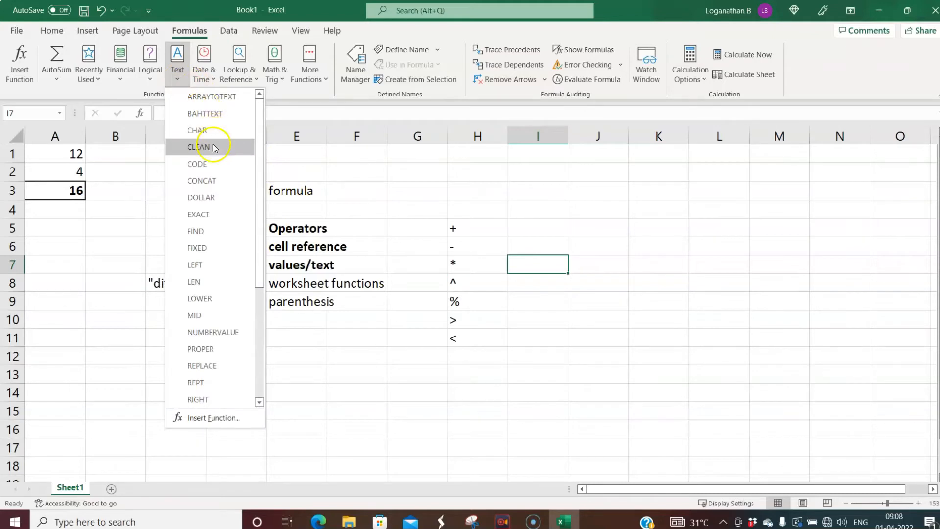
{"action": "mouse_move", "coordinate": [262, 256]}
{"action": "left_mouse_down"}
{"action": "mouse_move", "coordinate": [256, 361]}
{"action": "mouse_move", "coordinate": [260, 246]}
{"action": "left_mouse_up"}
{"action": "left_click", "coordinate": [212, 79]}
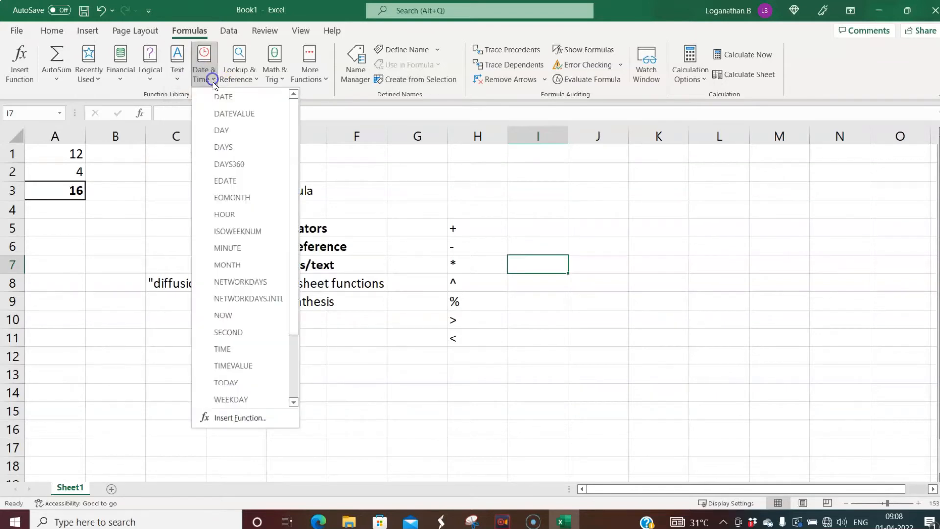
{"action": "left_click", "coordinate": [276, 76]}
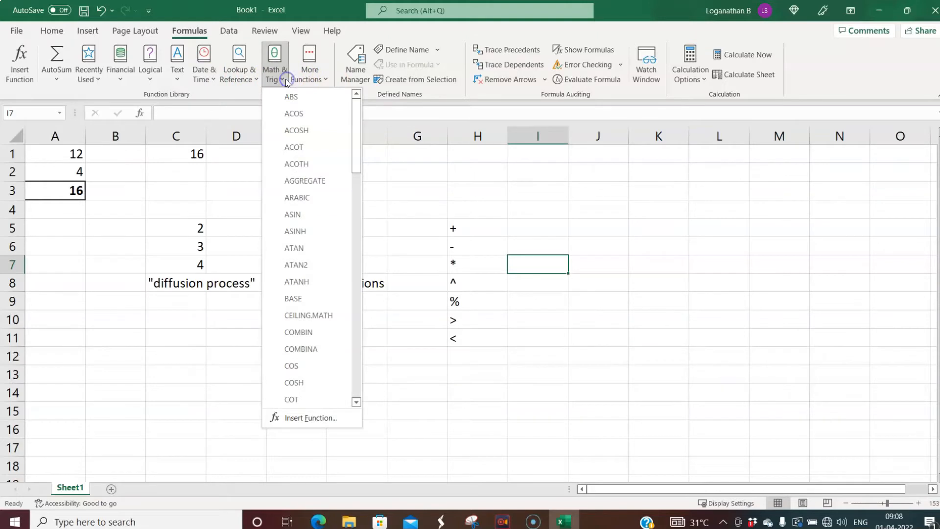
{"action": "left_click", "coordinate": [703, 304]}
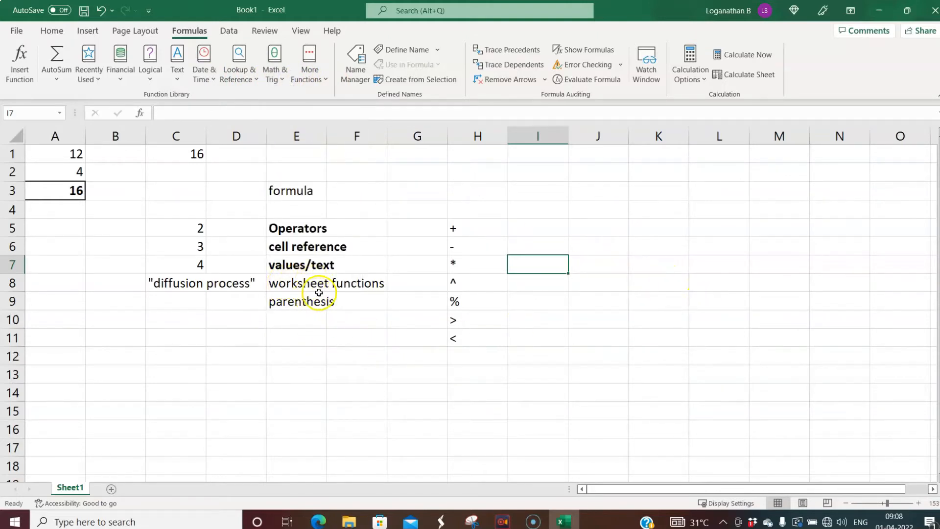
- Review the values in A1 and A2 and the formula in A3
{"action": "left_click", "coordinate": [73, 245]}
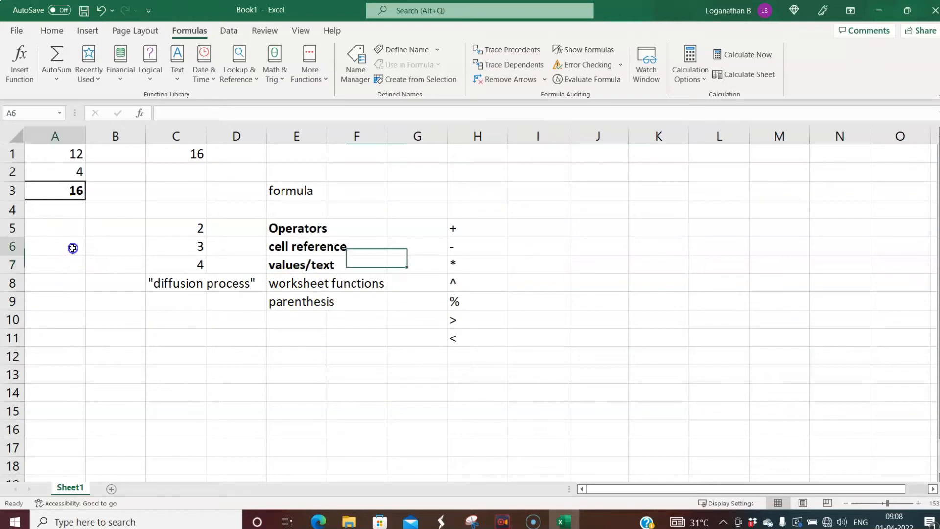
{"action": "left_click", "coordinate": [55, 156]}
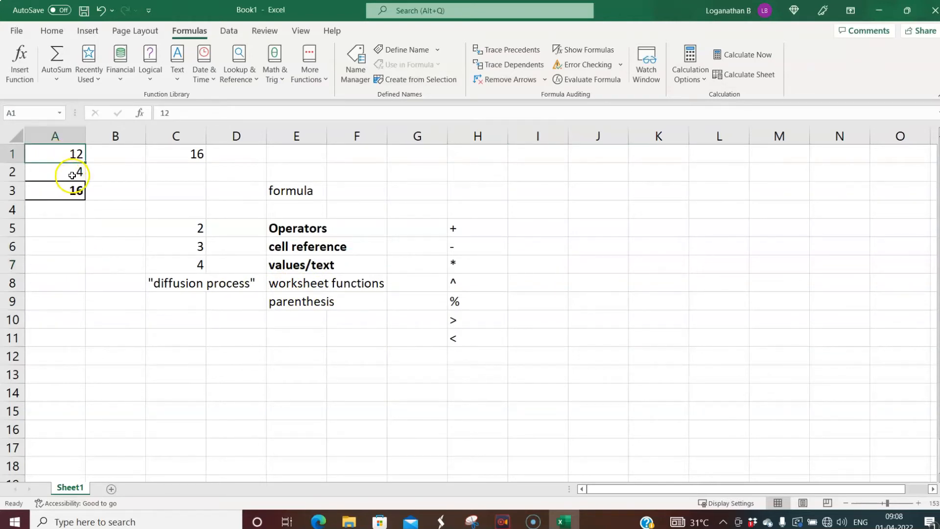
{"action": "left_click", "coordinate": [66, 174]}
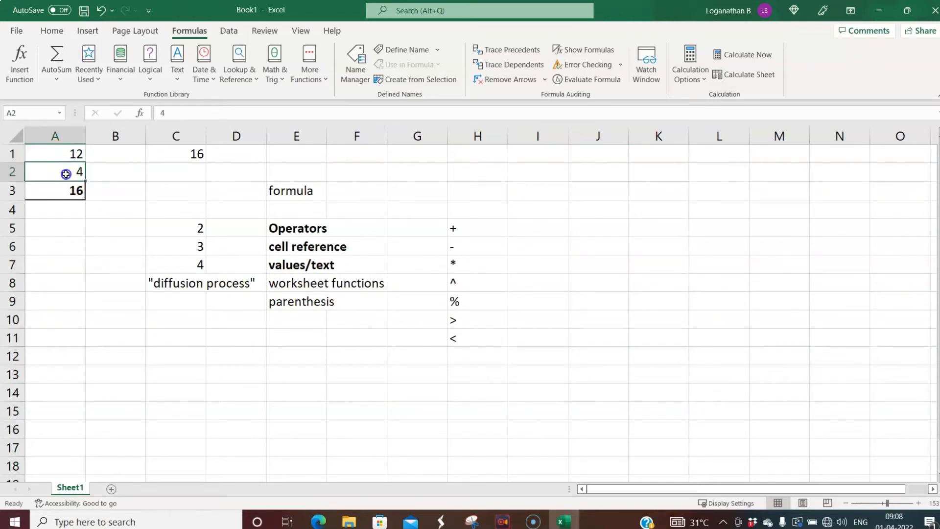
{"action": "left_click", "coordinate": [65, 197]}
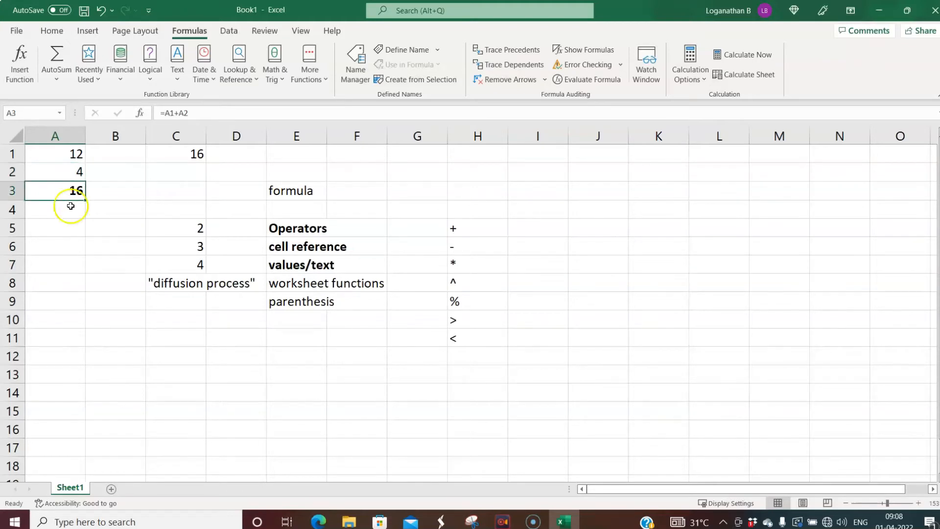
- Enter =SUM(A1,A2) in A6, giving 16
{"action": "left_click", "coordinate": [62, 248]}
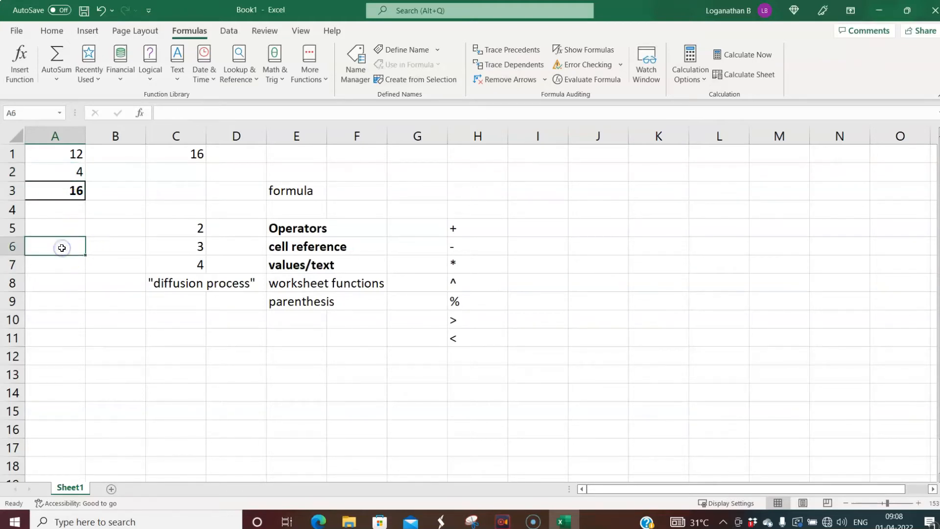
{"action": "type", "text": "="}
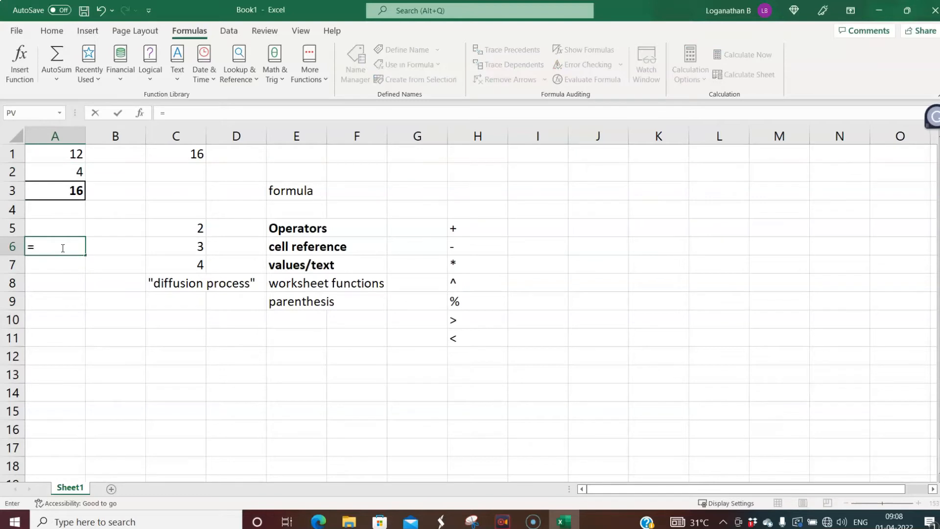
{"action": "type", "text": "sum"}
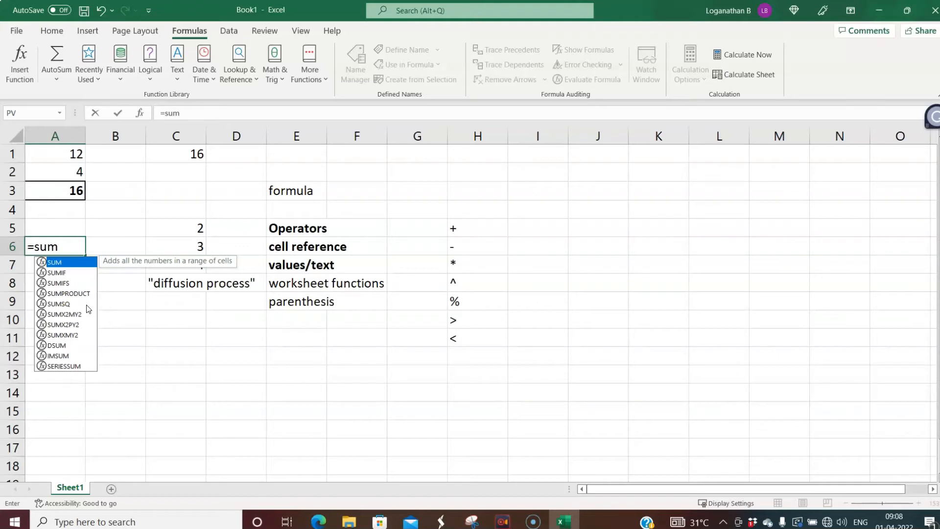
{"action": "key", "text": "Tab"}
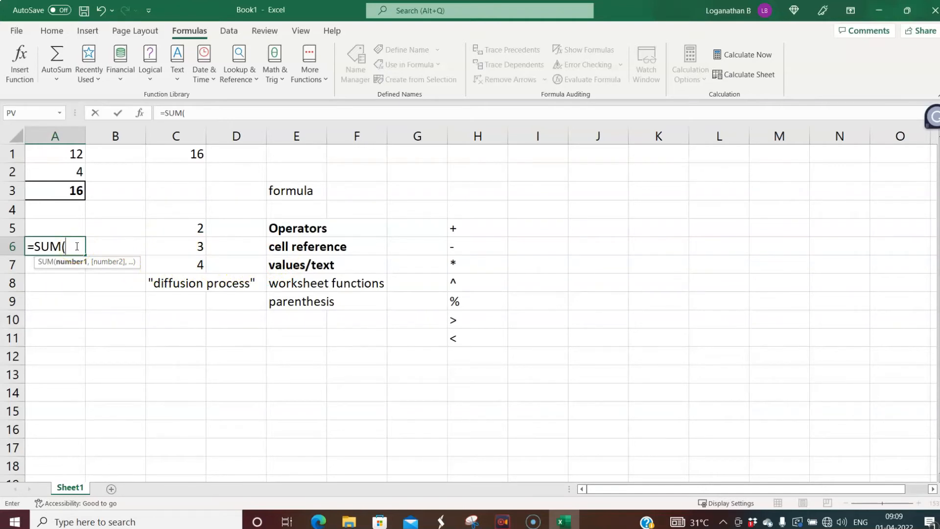
{"action": "left_click", "coordinate": [66, 155]}
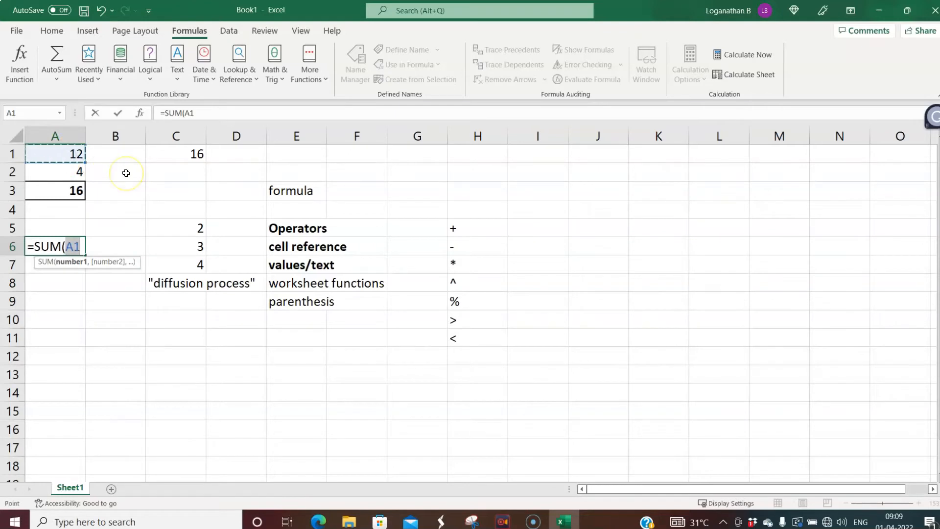
{"action": "type", "text": ","}
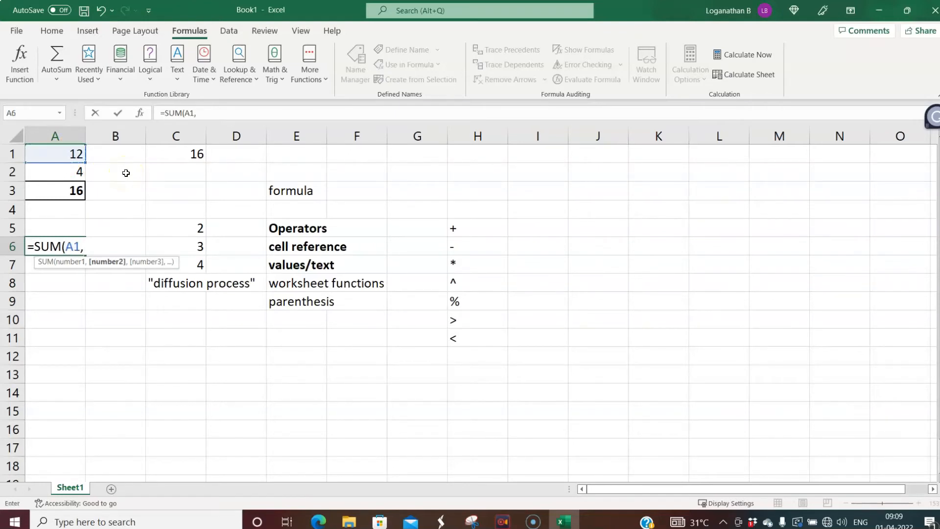
{"action": "left_click", "coordinate": [65, 174]}
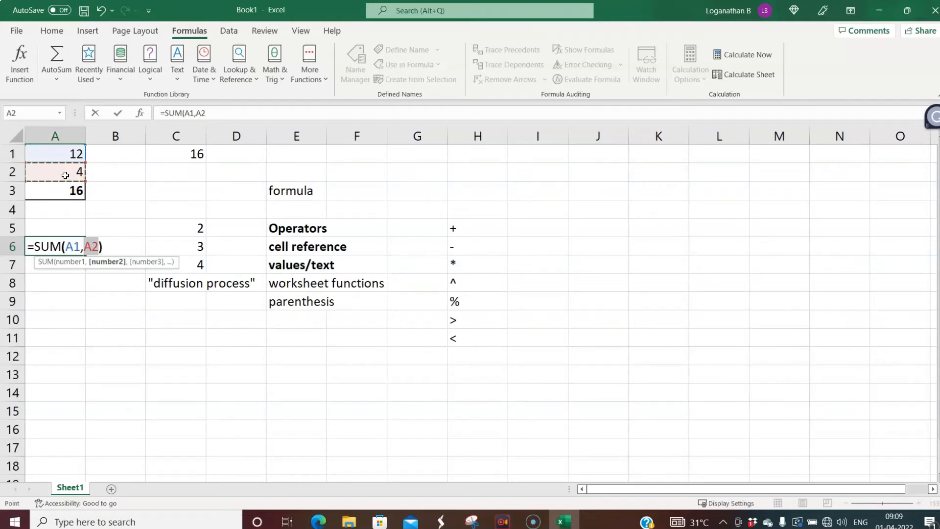
{"action": "type", "text": ")"}
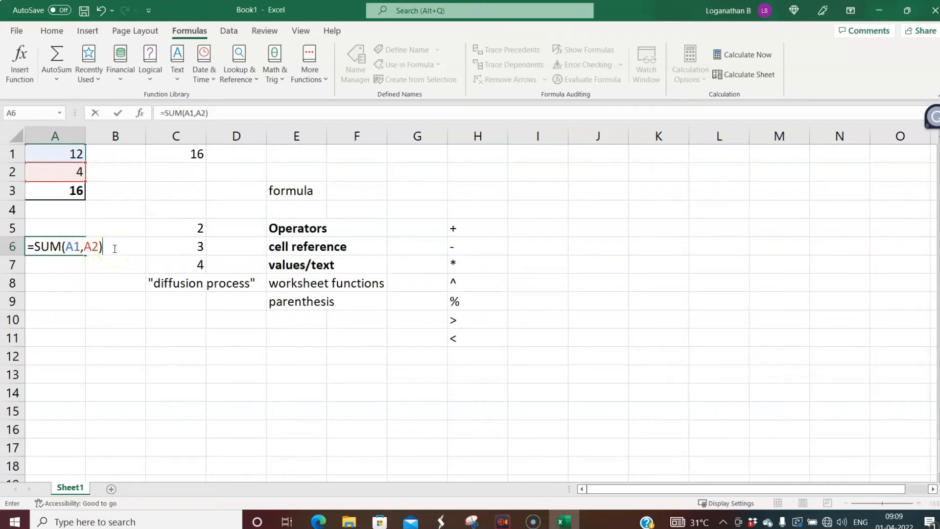
{"action": "key", "text": "Return"}
{"action": "left_click", "coordinate": [59, 247]}
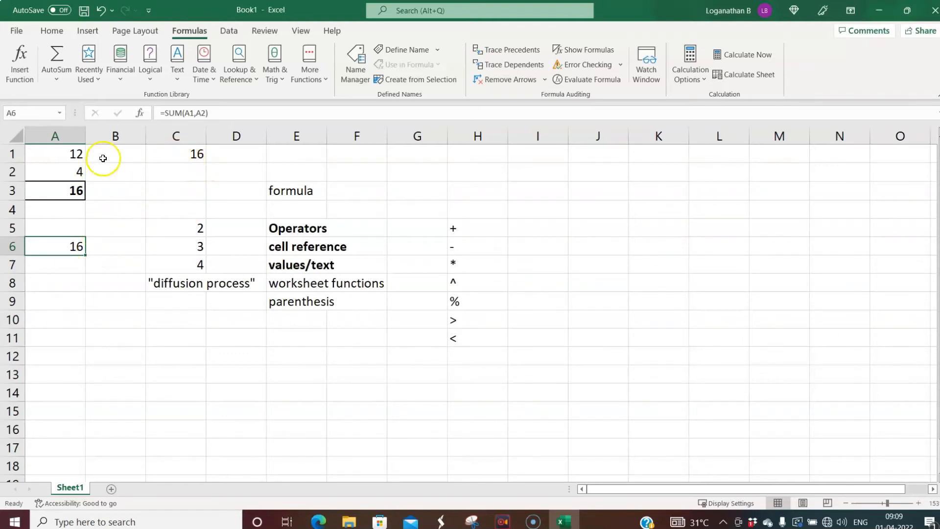
{"action": "left_click", "coordinate": [74, 157]}
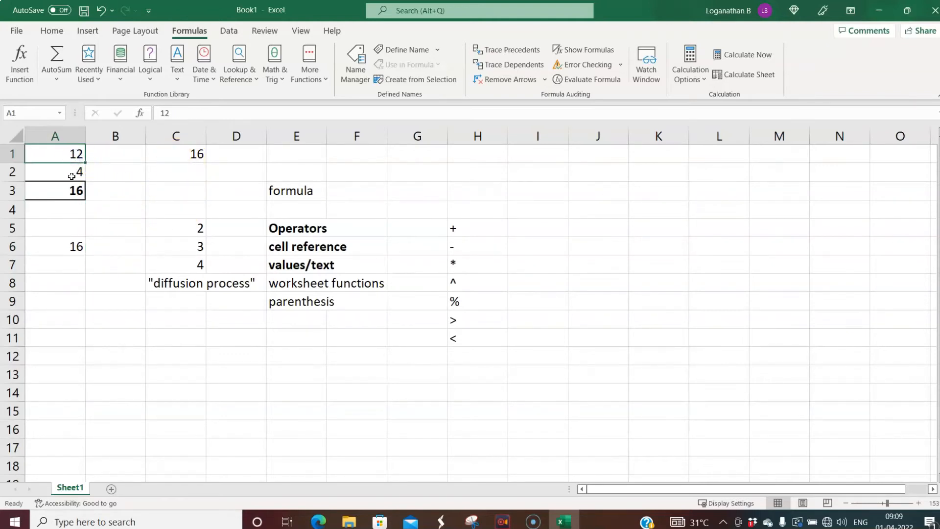
{"action": "left_click", "coordinate": [65, 192]}
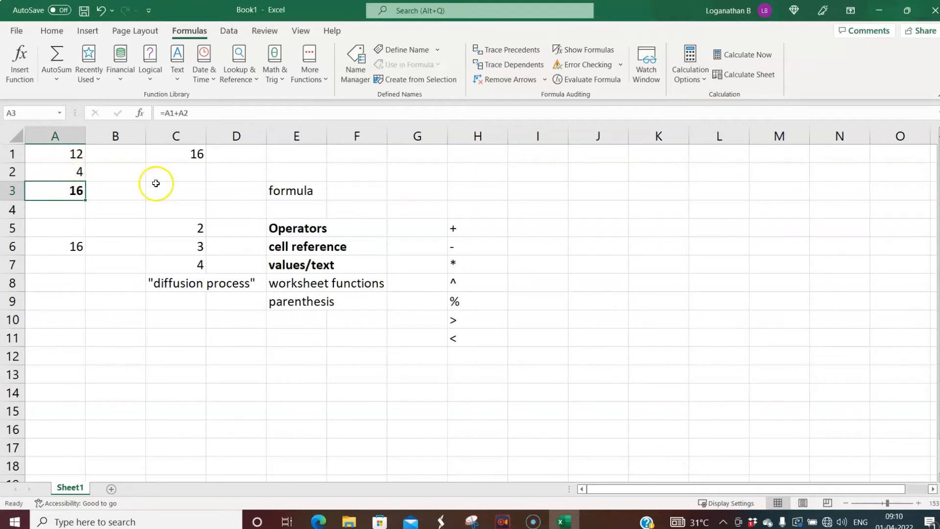
{"action": "left_click", "coordinate": [190, 156]}
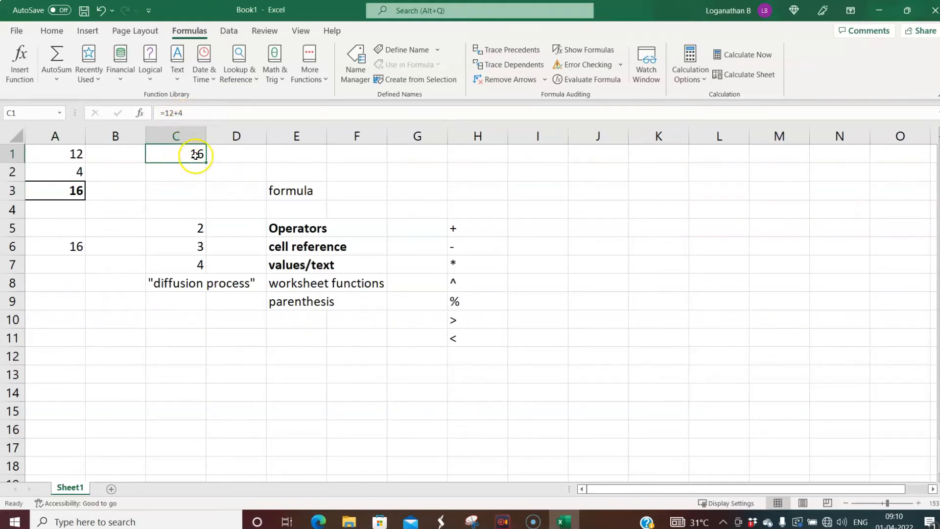
{"action": "left_click", "coordinate": [73, 247]}
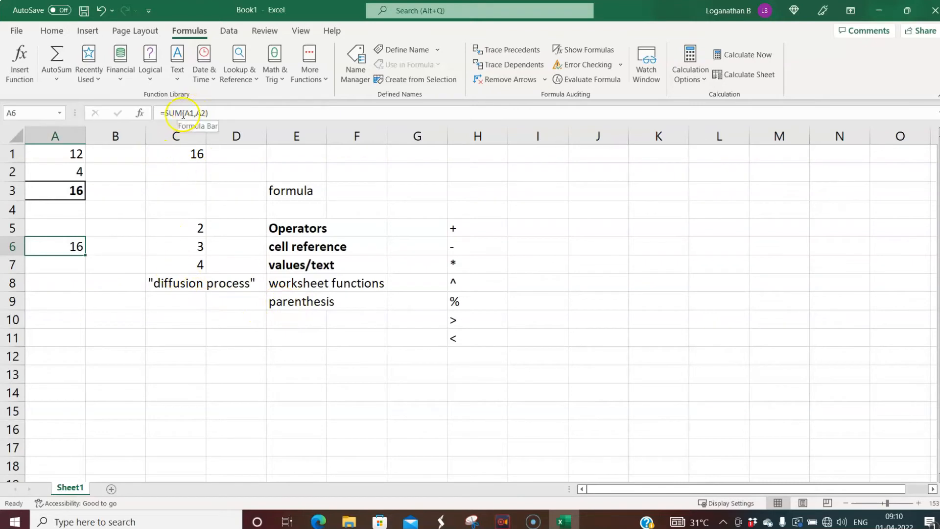
{"action": "left_click", "coordinate": [290, 282]}
{"action": "left_click", "coordinate": [290, 308]}
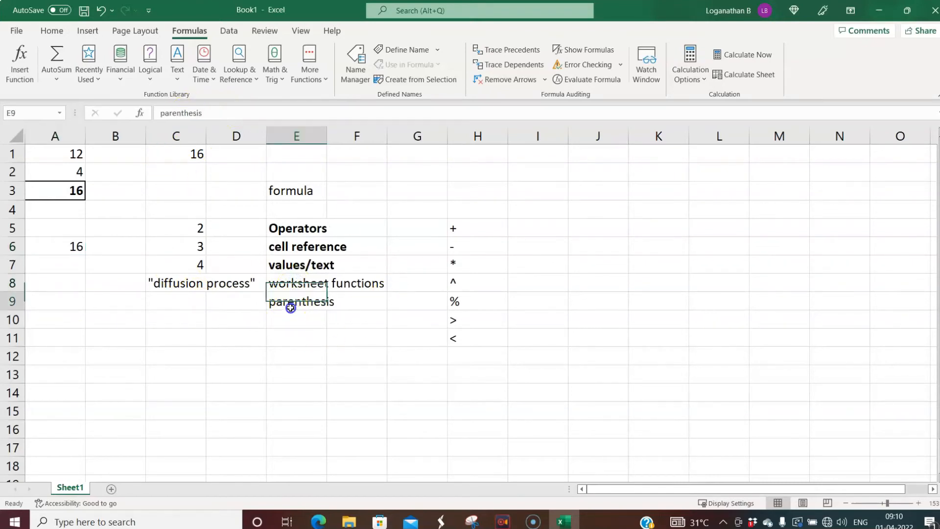
- Bold the parenthesis (E9) and worksheet functions (E8) labels, then select A1
{"action": "left_click", "coordinate": [52, 31]}
{"action": "left_click", "coordinate": [114, 73]}
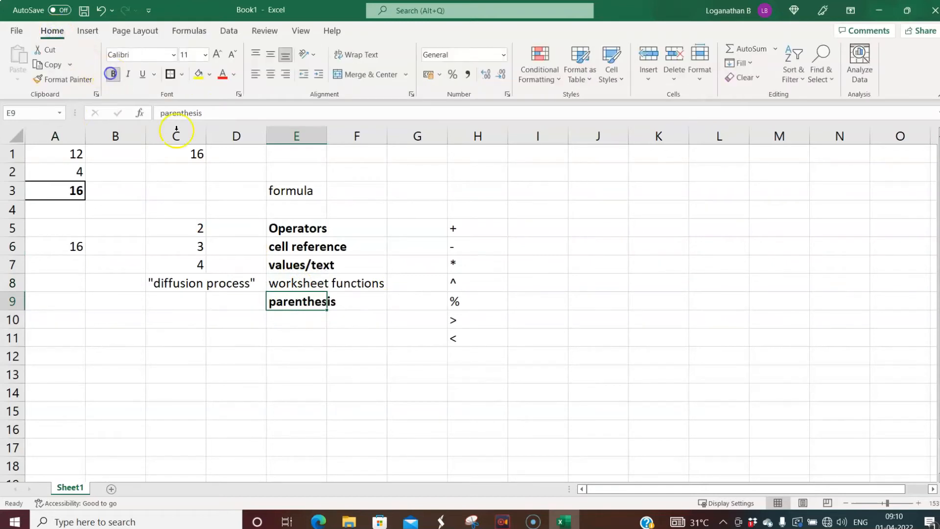
{"action": "left_click", "coordinate": [294, 285]}
{"action": "left_click", "coordinate": [113, 74]}
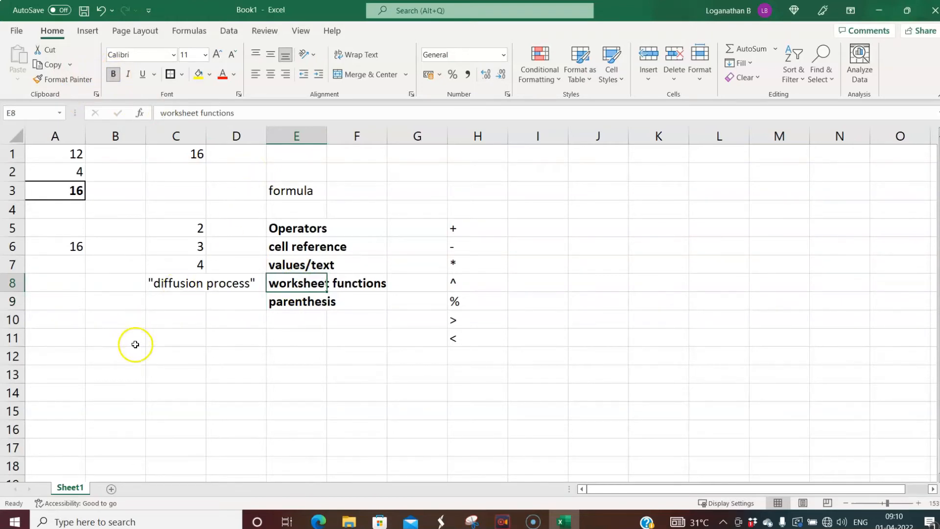
{"action": "left_click", "coordinate": [257, 356]}
{"action": "left_click", "coordinate": [144, 345]}
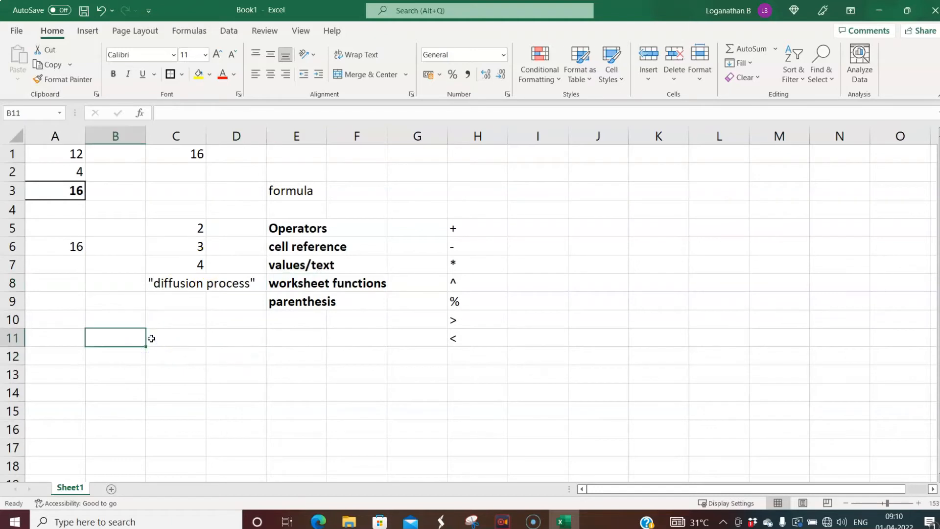
{"action": "left_click", "coordinate": [181, 336]}
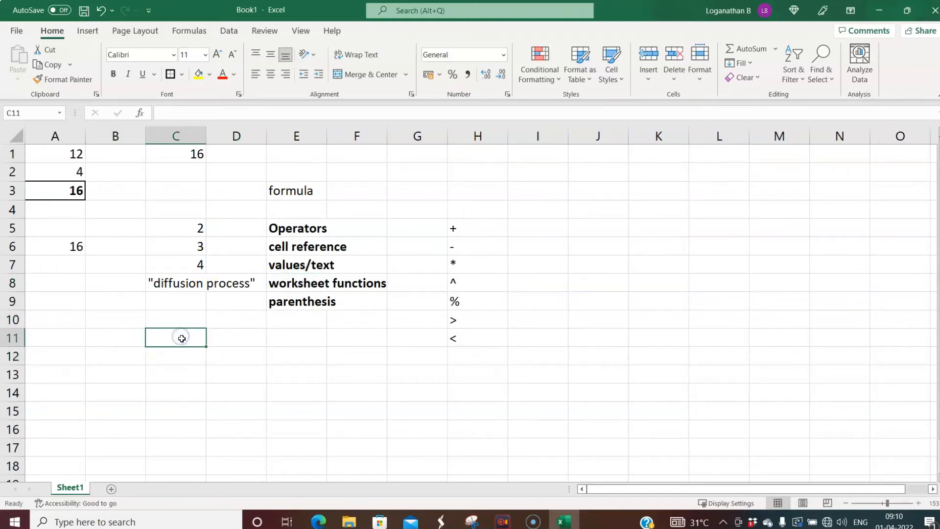
{"action": "left_click", "coordinate": [98, 306]}
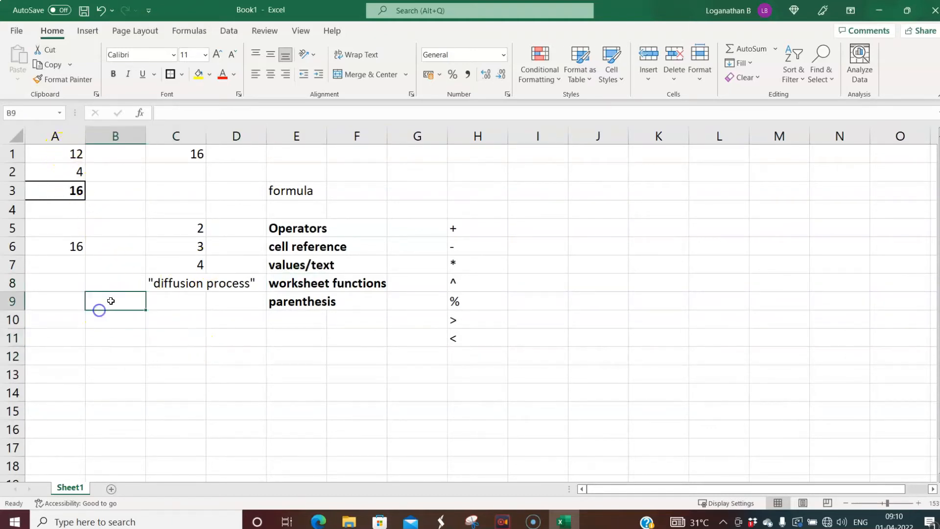
{"action": "left_click", "coordinate": [61, 153]}
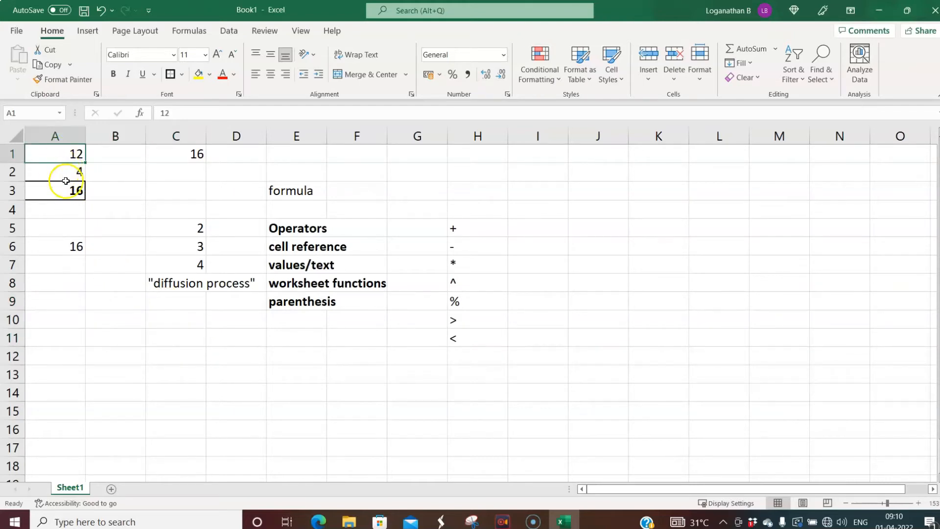
- Give cell A2, holding 4, the defined name ZTOT2 via the Name Box
{"action": "left_click", "coordinate": [62, 173]}
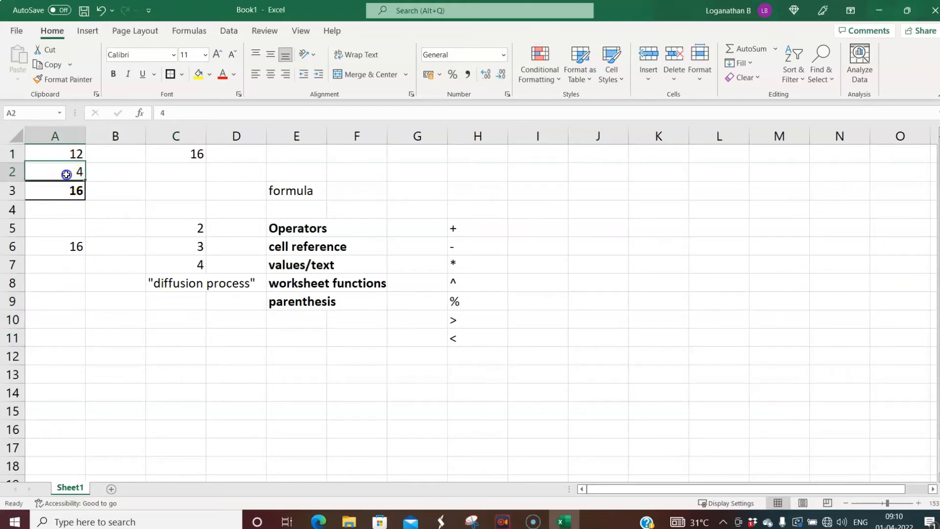
{"action": "left_click", "coordinate": [40, 111]}
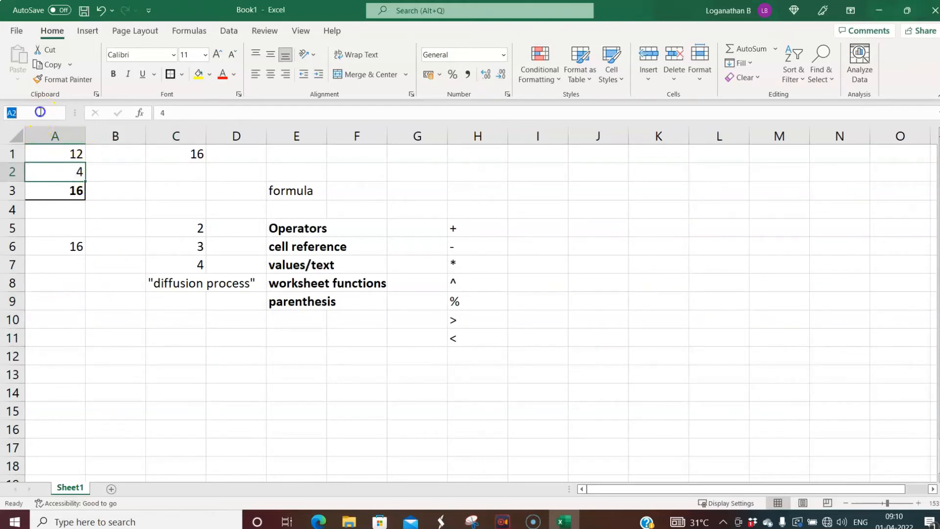
{"action": "left_click", "coordinate": [56, 153]}
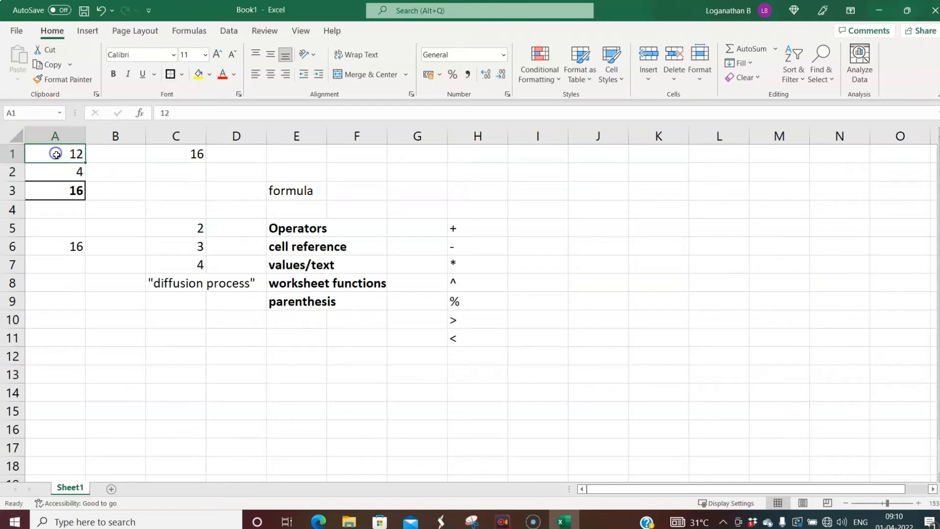
{"action": "left_click", "coordinate": [33, 113]}
{"action": "left_click", "coordinate": [69, 174]}
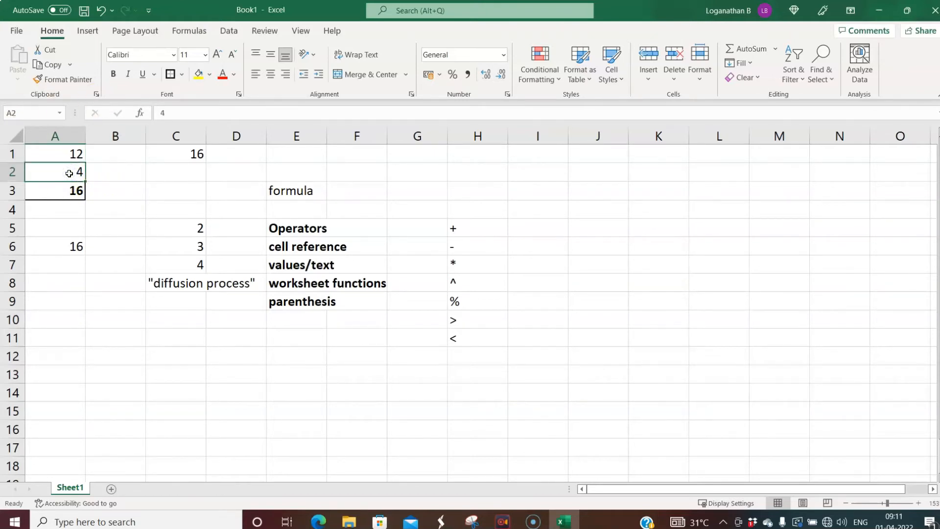
{"action": "left_click", "coordinate": [38, 113]}
{"action": "type", "text": "ZTOT2"}
{"action": "key", "text": "Return"}
- Verify A1 is named FTOT1, A2 is ZTOT2, and A3's =A1+A2 still shows 16
{"action": "left_click", "coordinate": [147, 245]}
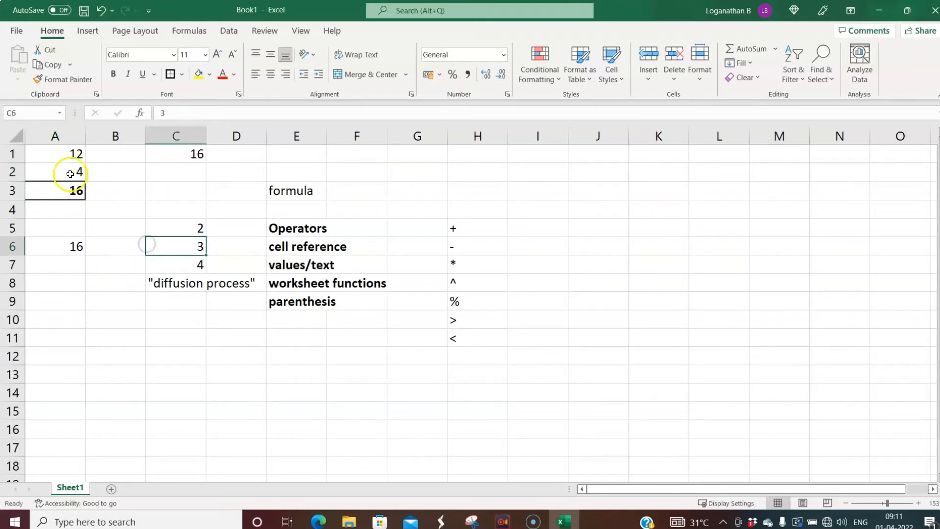
{"action": "left_click", "coordinate": [68, 155]}
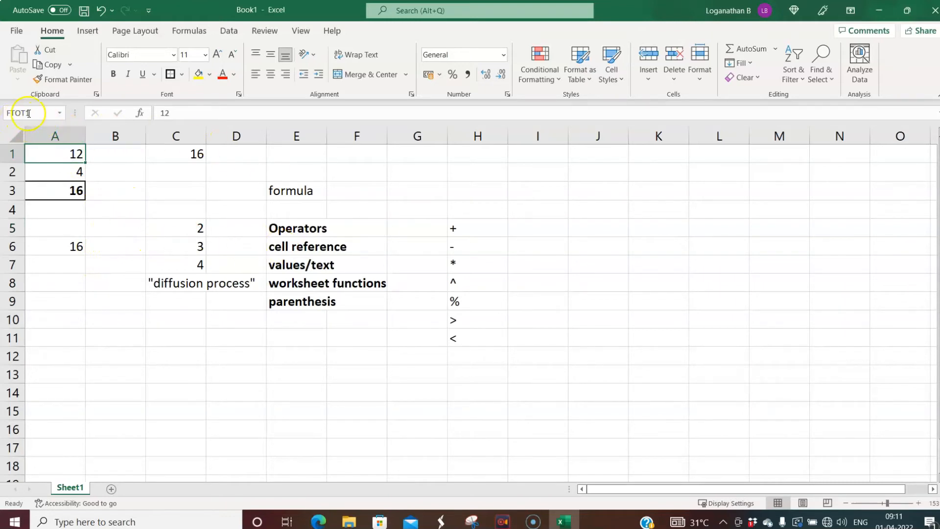
{"action": "left_click", "coordinate": [72, 174]}
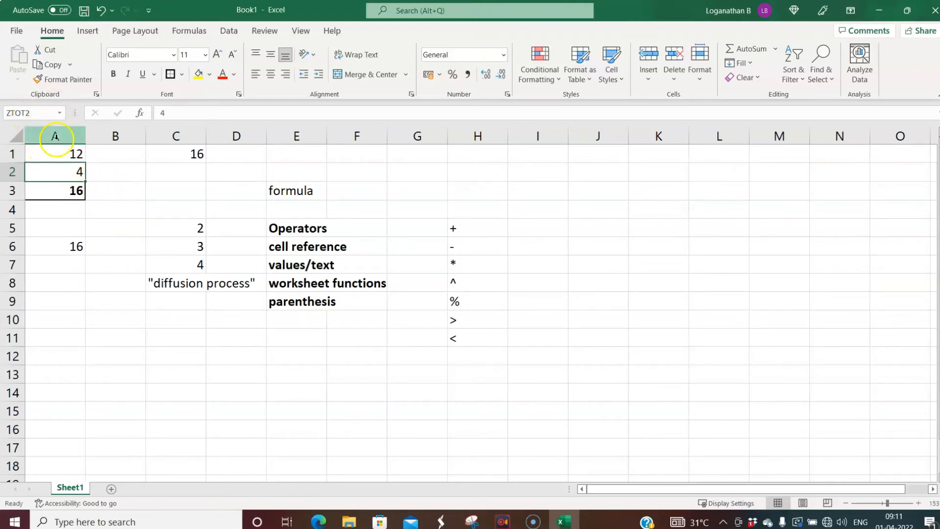
{"action": "left_click", "coordinate": [58, 155]}
{"action": "left_click", "coordinate": [57, 190]}
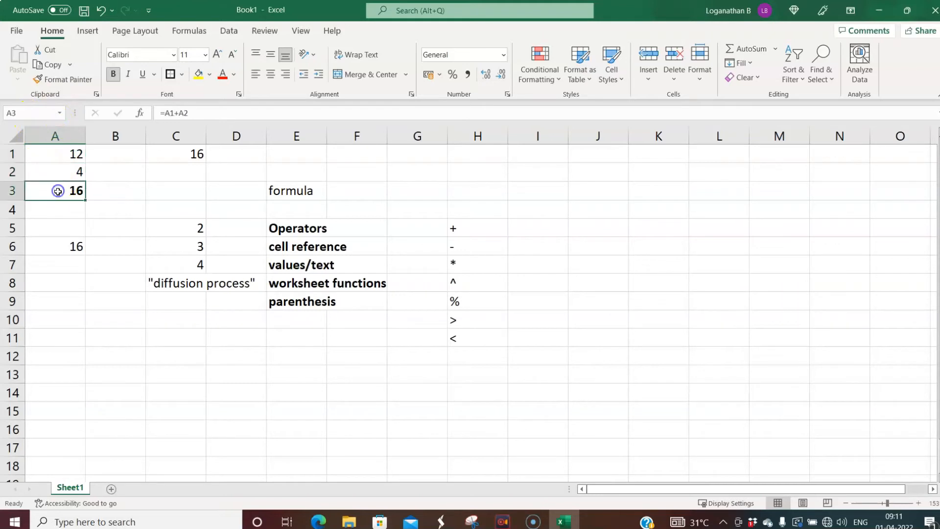
{"action": "left_click", "coordinate": [172, 201]}
{"action": "left_click", "coordinate": [73, 191]}
{"action": "left_click", "coordinate": [73, 172]}
{"action": "left_click", "coordinate": [70, 194]}
{"action": "left_click", "coordinate": [552, 210]}
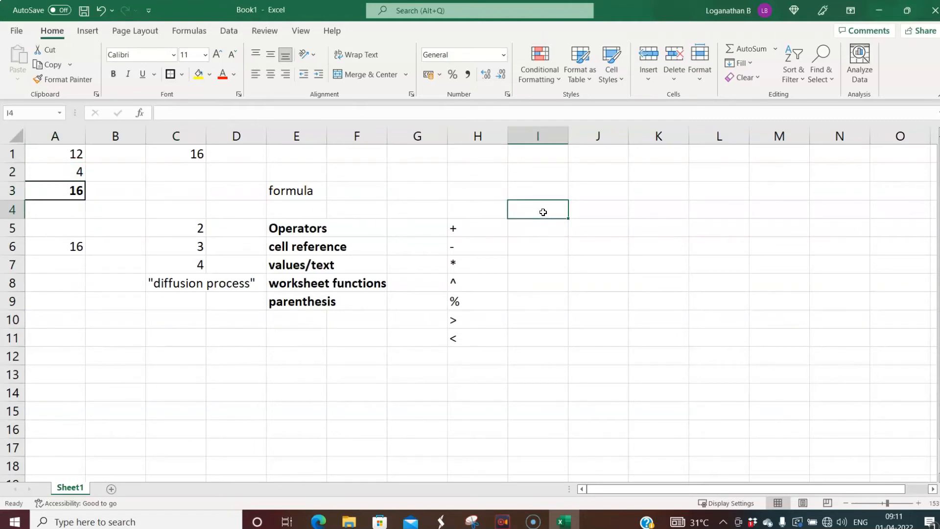
- Enter =FTOT1 in I4 from the autocomplete list so it displays 12
{"action": "type", "text": "="}
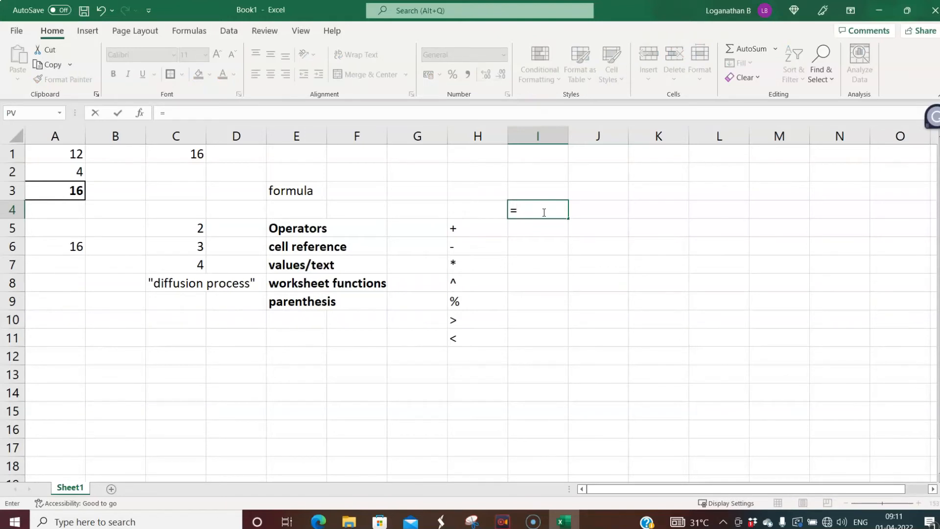
{"action": "type", "text": "F"}
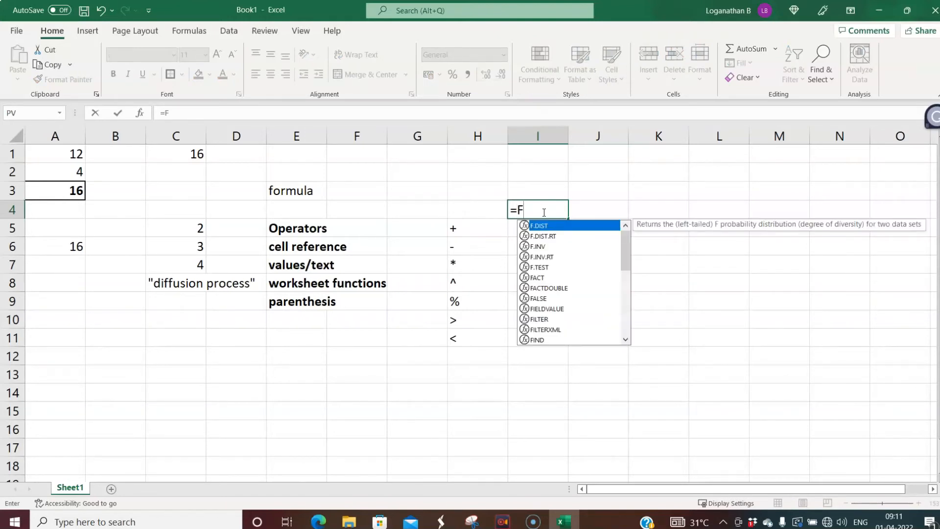
{"action": "type", "text": "T"}
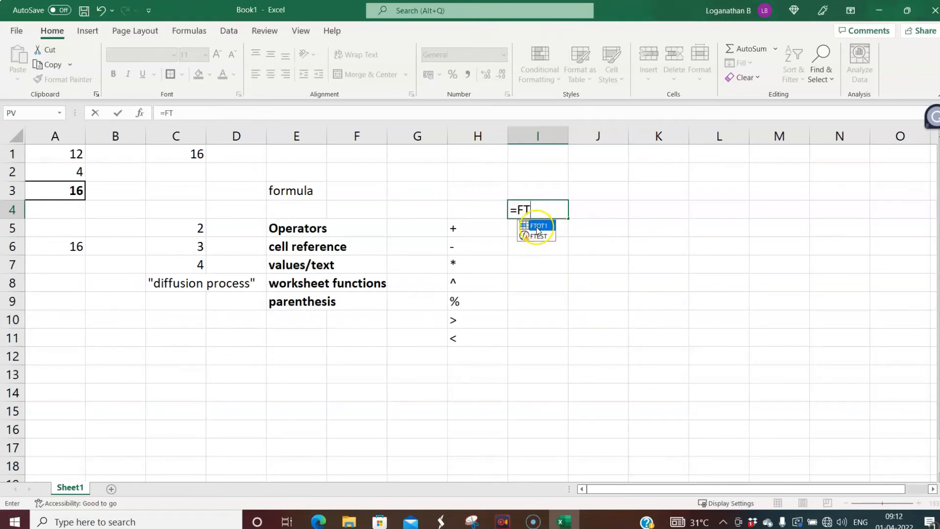
{"action": "double_click", "coordinate": [537, 228]}
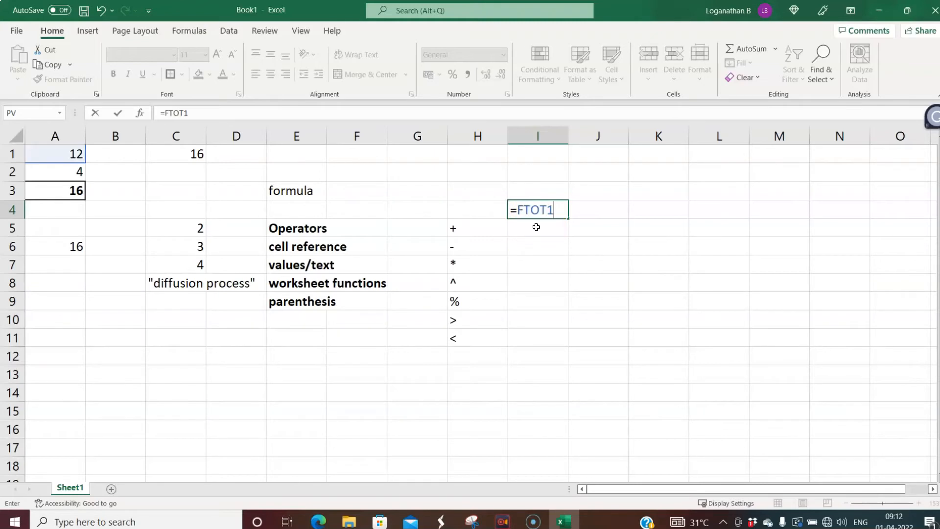
{"action": "key", "text": "Return"}
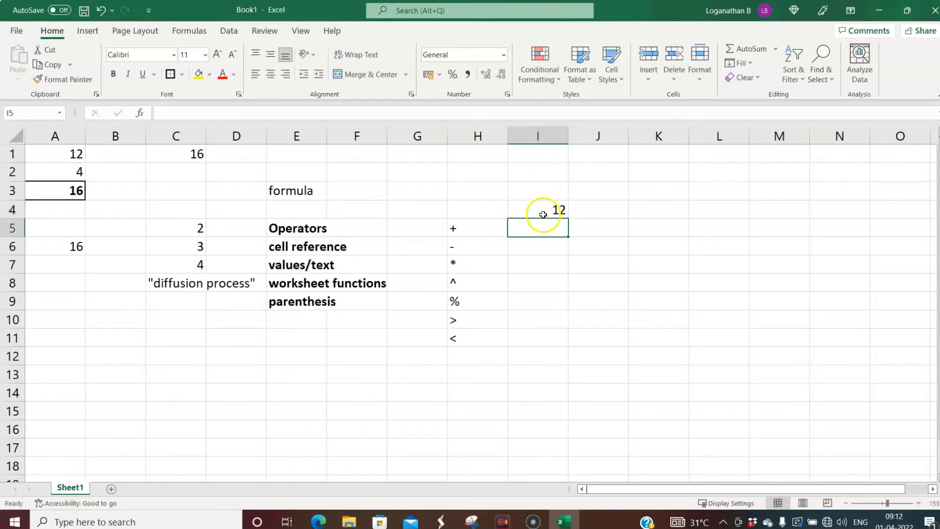
{"action": "left_click", "coordinate": [59, 155]}
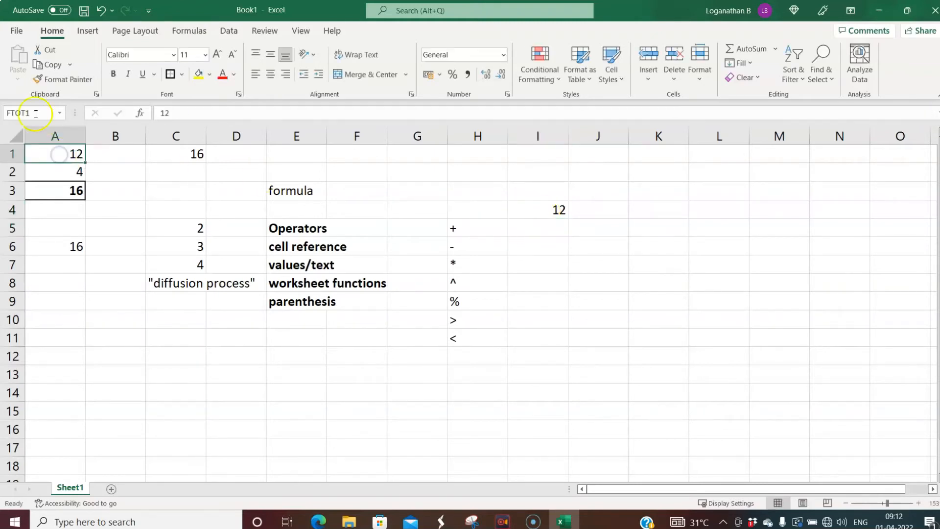
{"action": "left_click", "coordinate": [542, 210]}
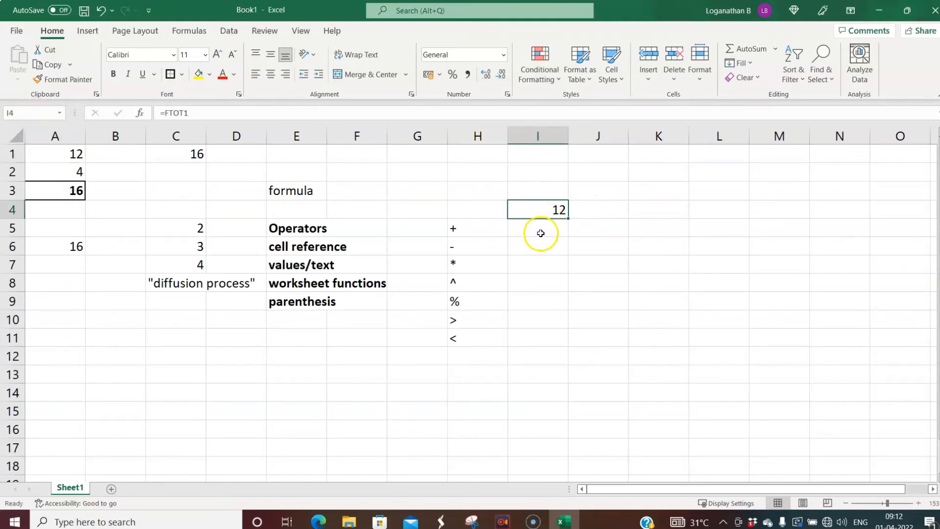
{"action": "left_click", "coordinate": [538, 233]}
- Enter =ZTOT2 in I5, choosing ZTOT2 rather than Z.TEST, so it shows 4
{"action": "type", "text": "="}
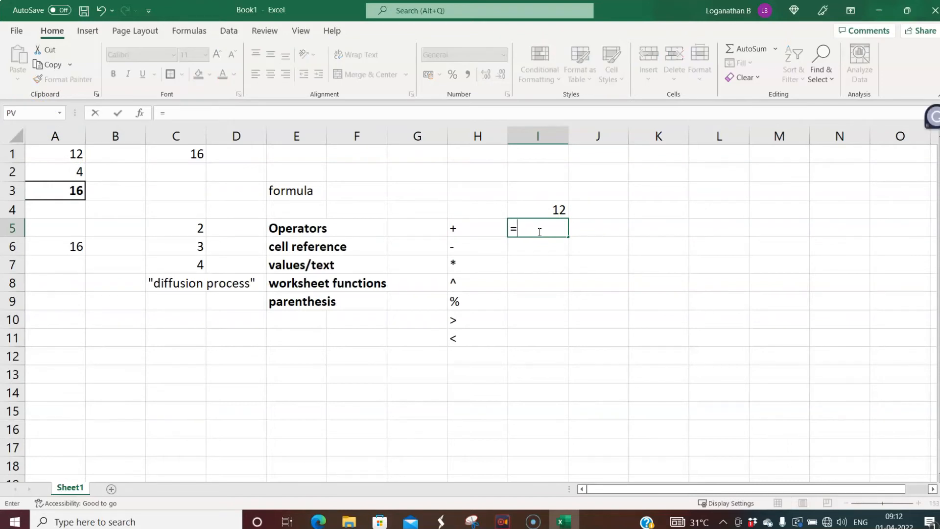
{"action": "type", "text": "Z"}
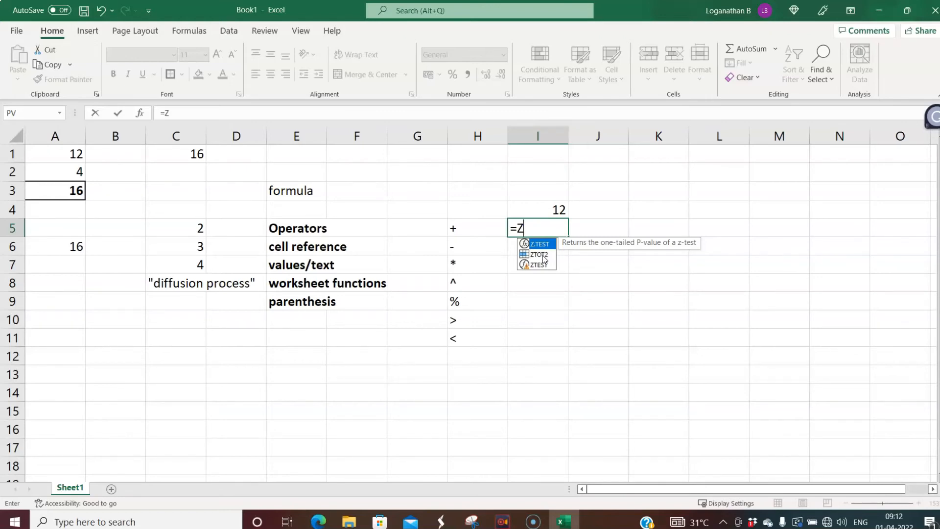
{"action": "left_click", "coordinate": [542, 255]}
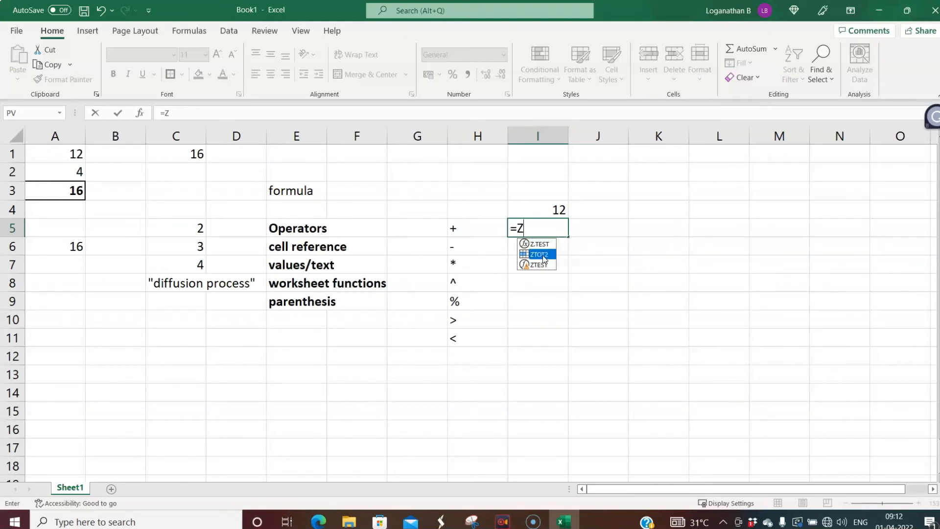
{"action": "double_click", "coordinate": [543, 255]}
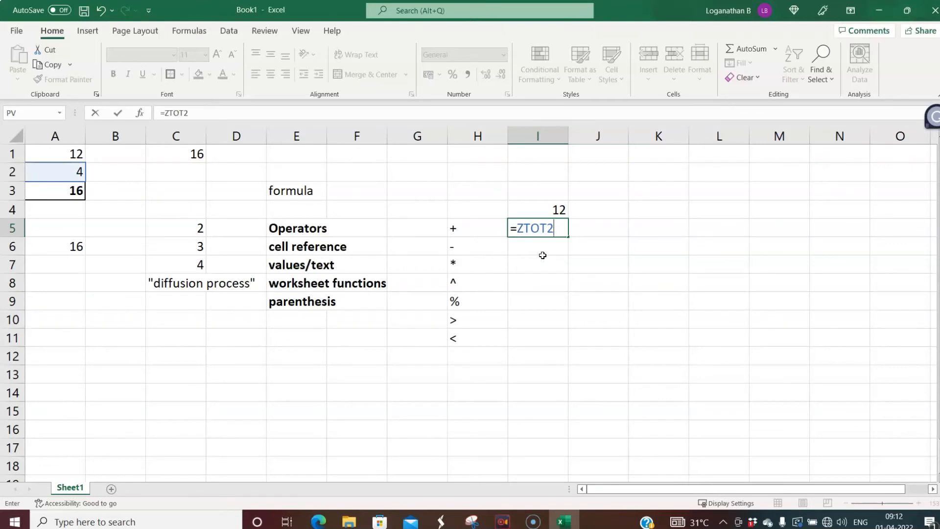
{"action": "key", "text": "Return"}
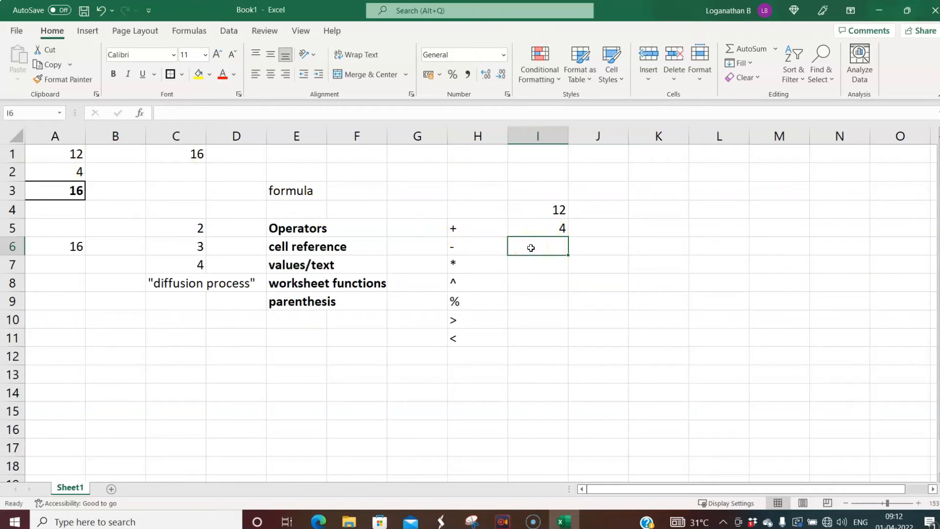
- Enter =AVERAGE(I4:I5) in I6 so it displays 8
{"action": "type", "text": "="}
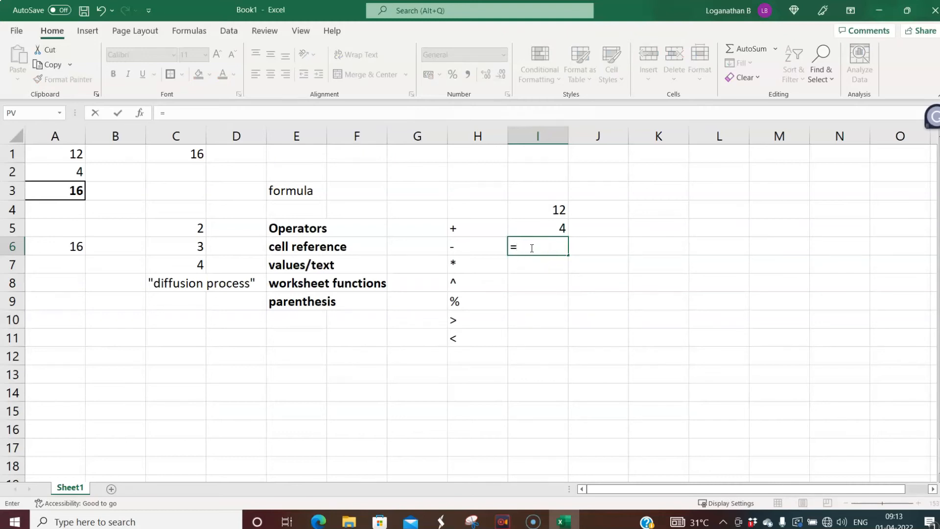
{"action": "type", "text": "A"}
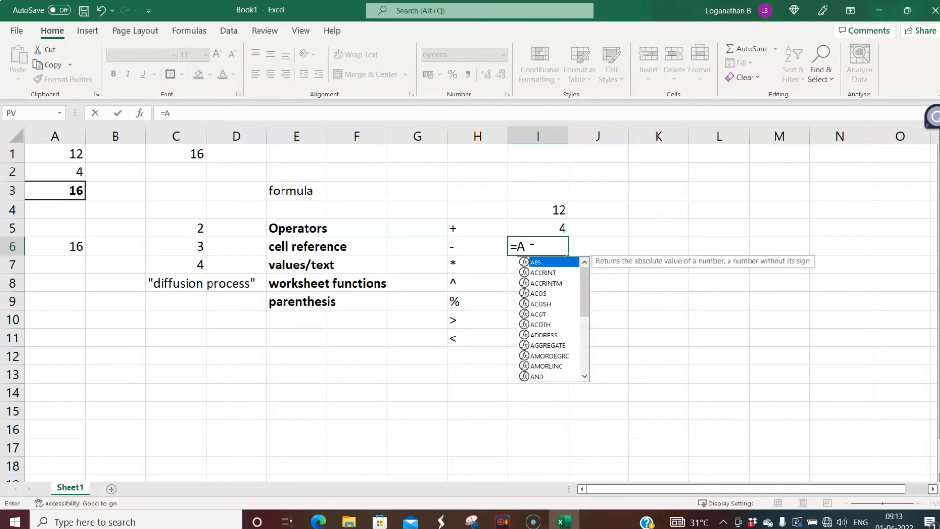
{"action": "type", "text": "V"}
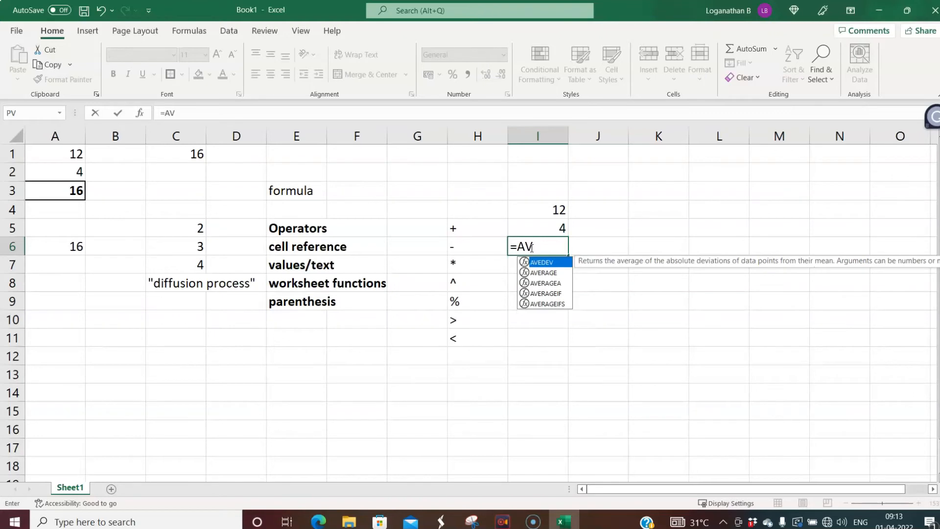
{"action": "key", "text": "Down"}
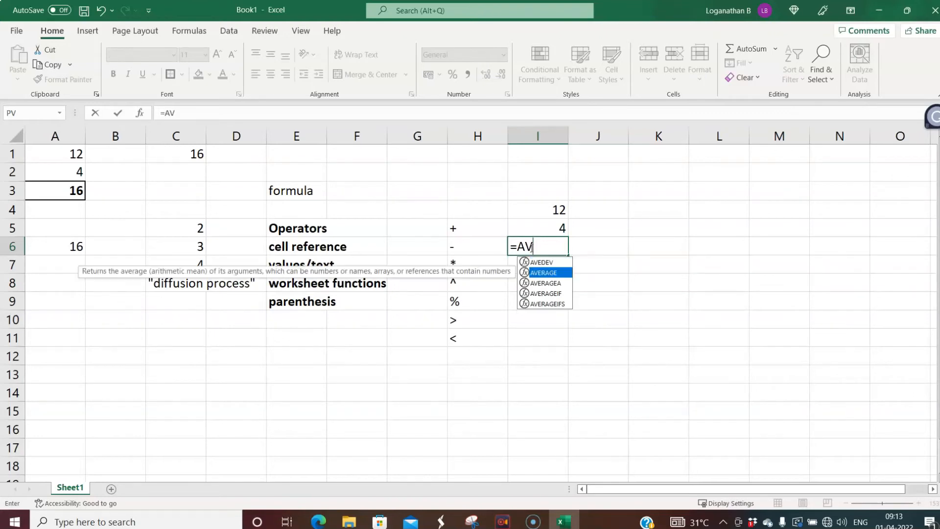
{"action": "double_click", "coordinate": [552, 275]}
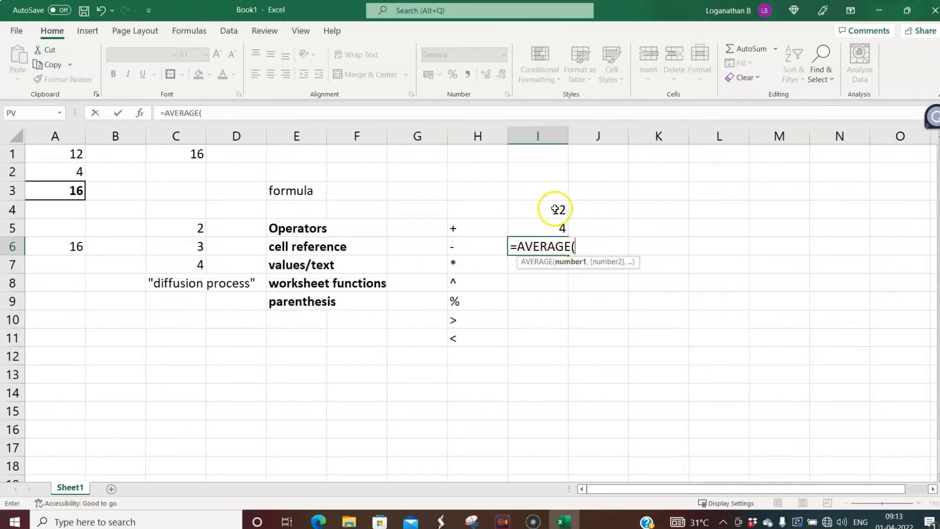
{"action": "left_click_drag", "start_coordinate": [554, 209], "coordinate": [554, 226]}
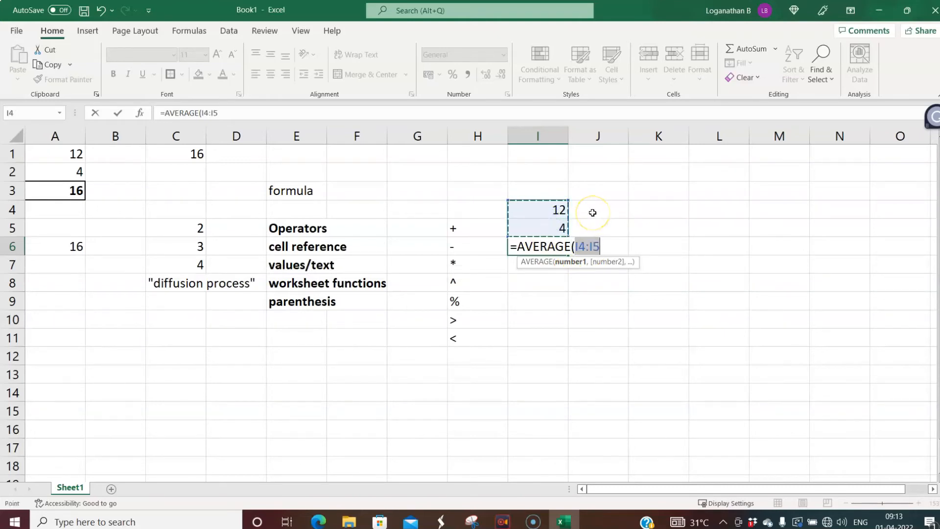
{"action": "type", "text": ")"}
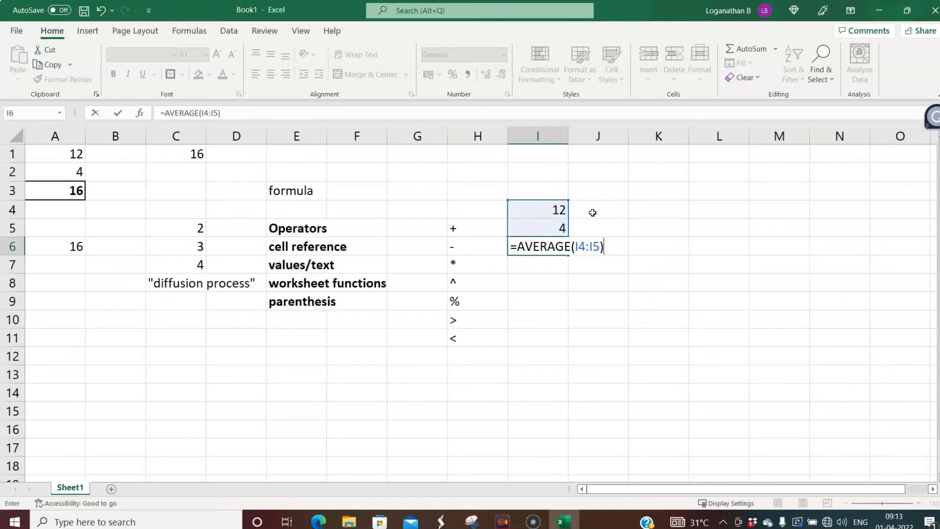
{"action": "key", "text": "Return"}
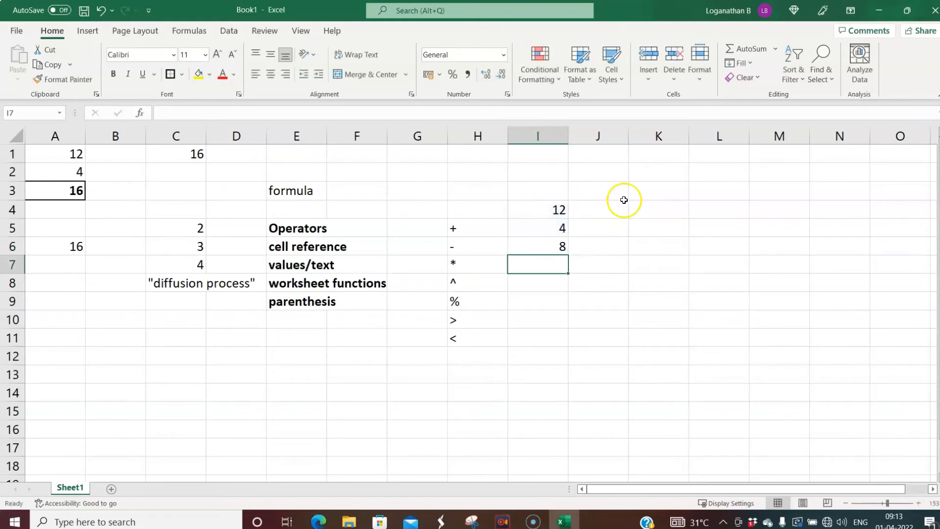
{"action": "left_click", "coordinate": [538, 247]}
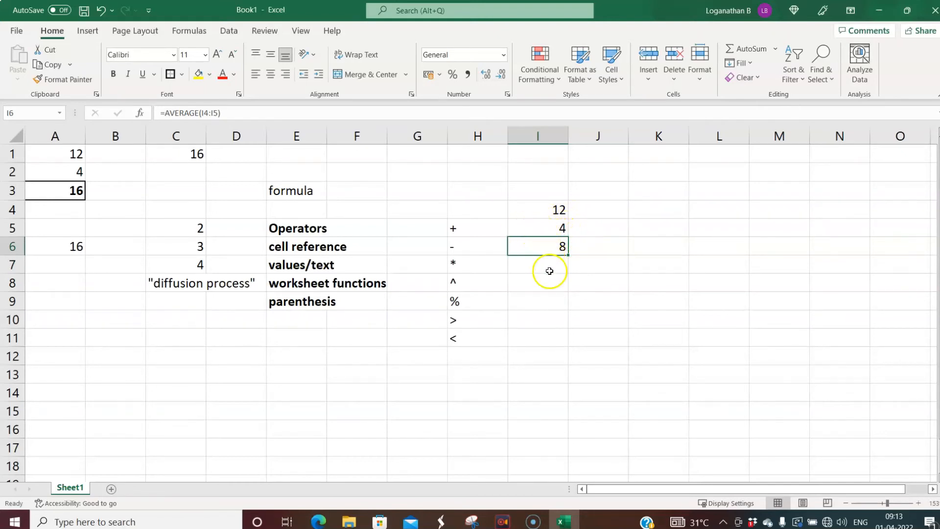
{"action": "left_click", "coordinate": [545, 247]}
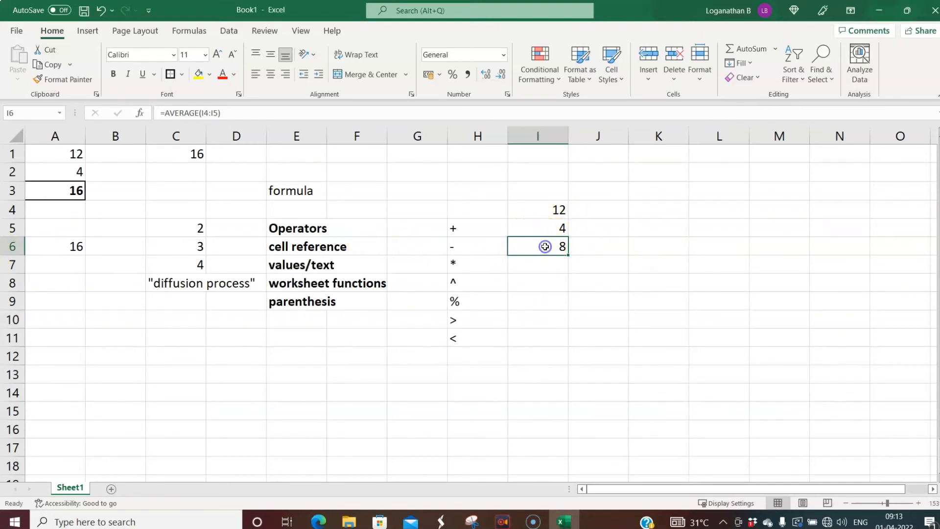
{"action": "left_click", "coordinate": [54, 247]}
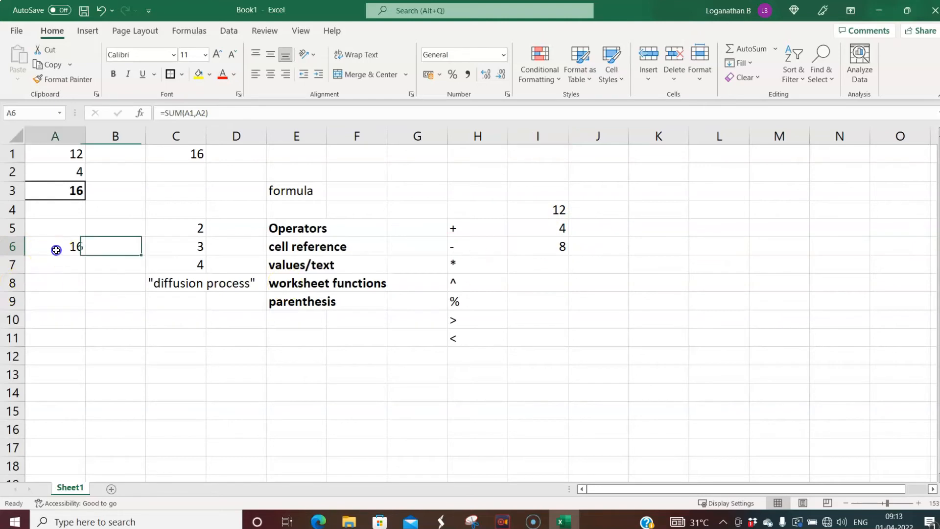
{"action": "left_click", "coordinate": [572, 325]}
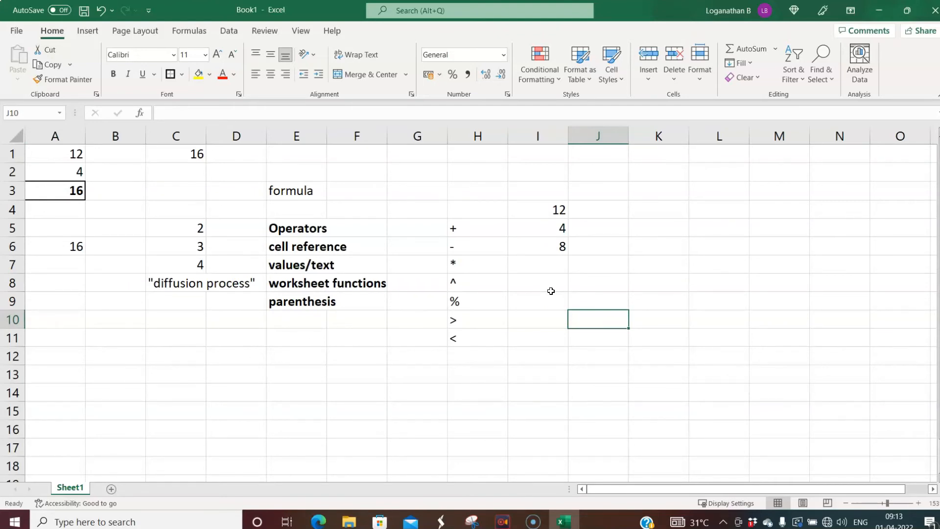
{"action": "left_click", "coordinate": [645, 245]}
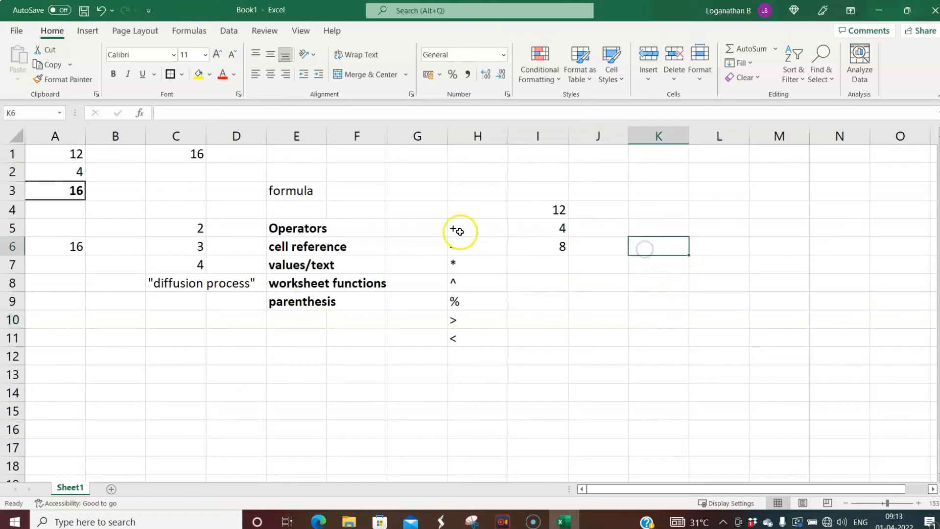
{"action": "left_click", "coordinate": [70, 155]}
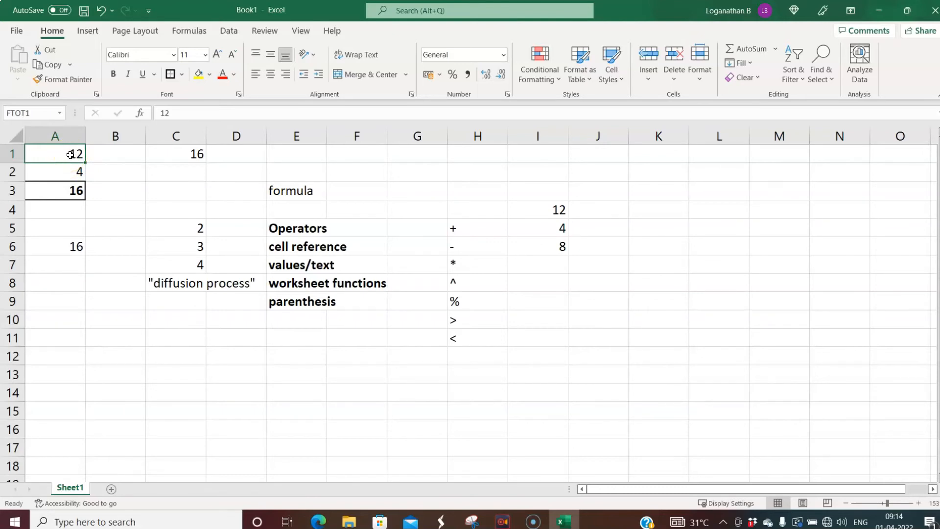
- Change the value in A1 from 12 to 22
{"action": "double_click", "coordinate": [71, 154]}
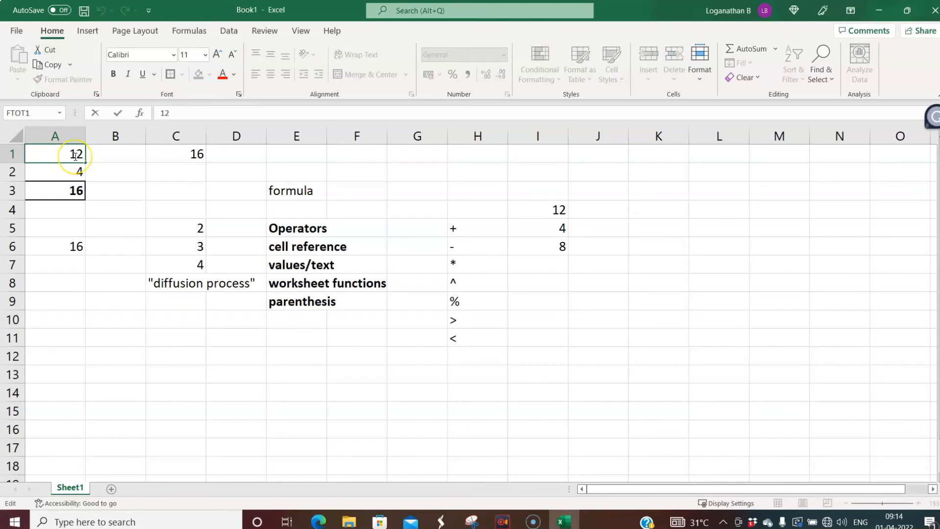
{"action": "key", "text": "BackSpace"}
{"action": "type", "text": "2"}
{"action": "key", "text": "Return"}
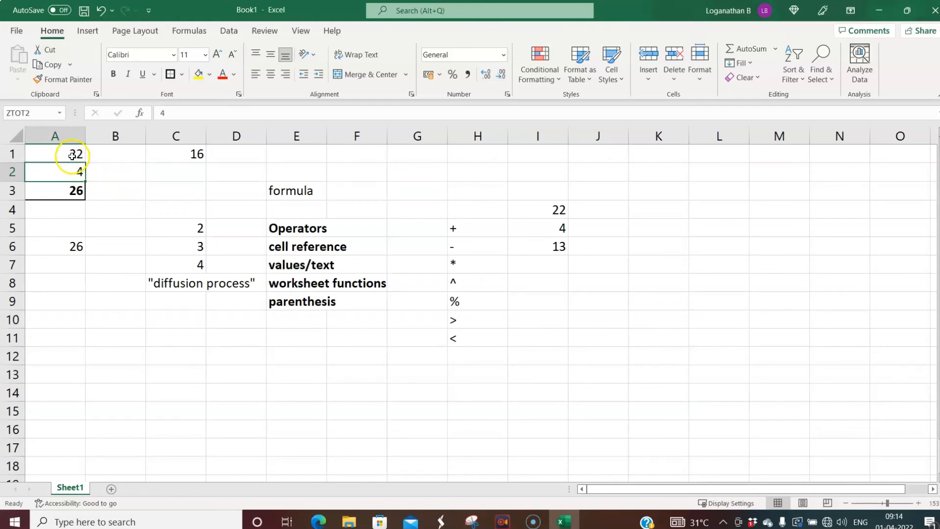
{"action": "left_click", "coordinate": [73, 155]}
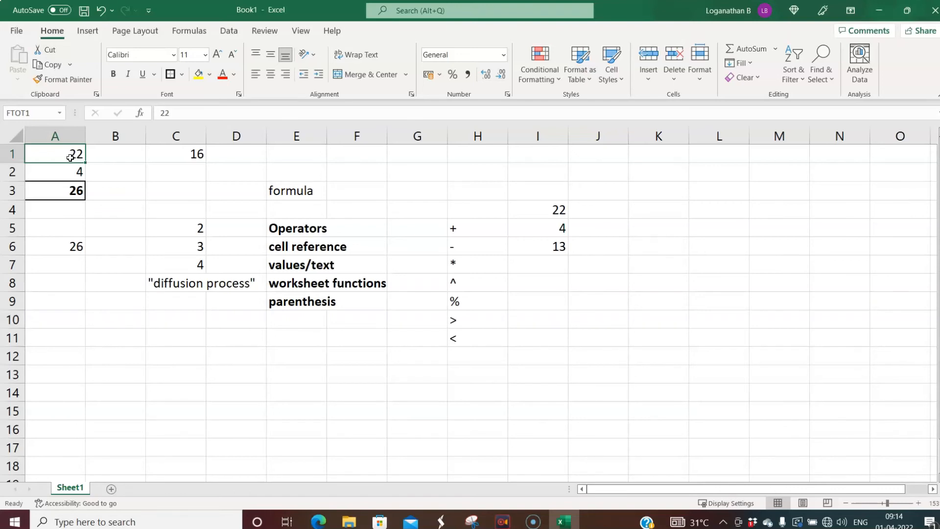
- Change the value in A1 to 52
{"action": "double_click", "coordinate": [70, 158]}
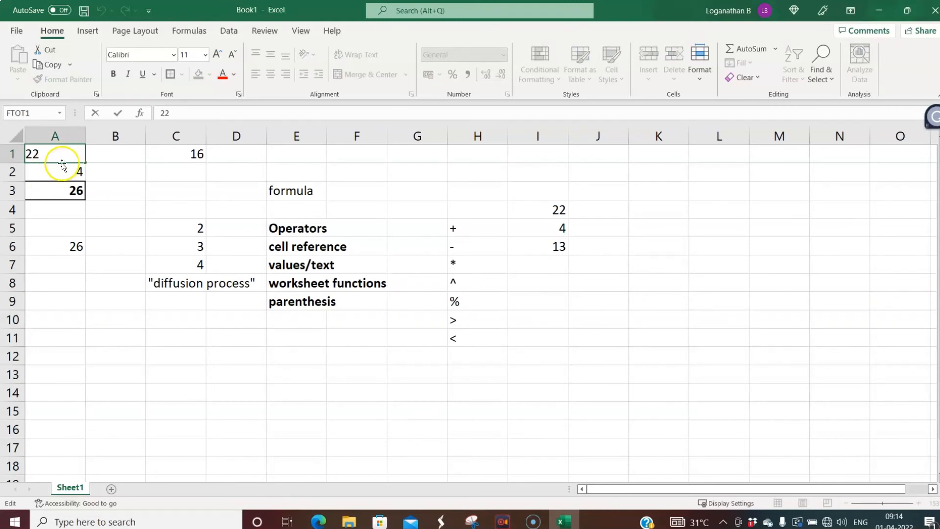
{"action": "key", "text": "BackSpace"}
{"action": "key", "text": "BackSpace"}
{"action": "type", "text": "52"}
{"action": "key", "text": "Return"}
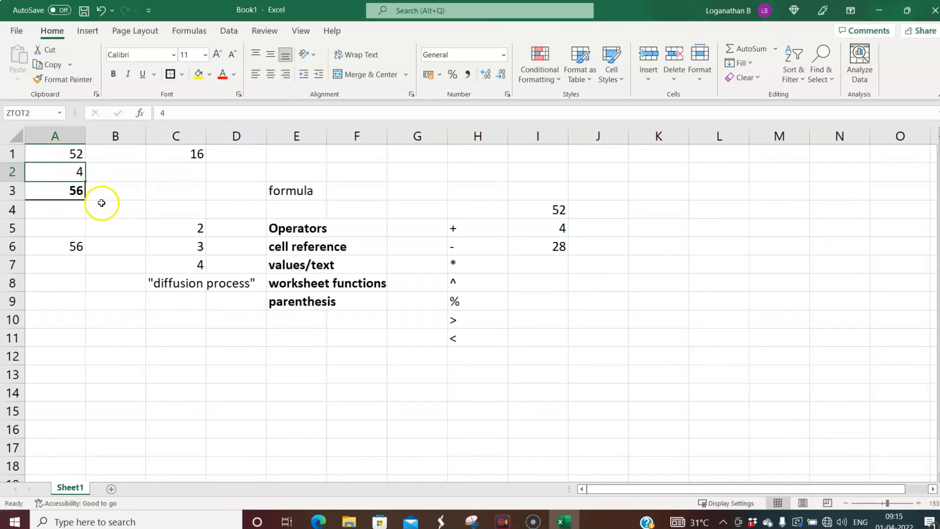
{"action": "left_click", "coordinate": [62, 154]}
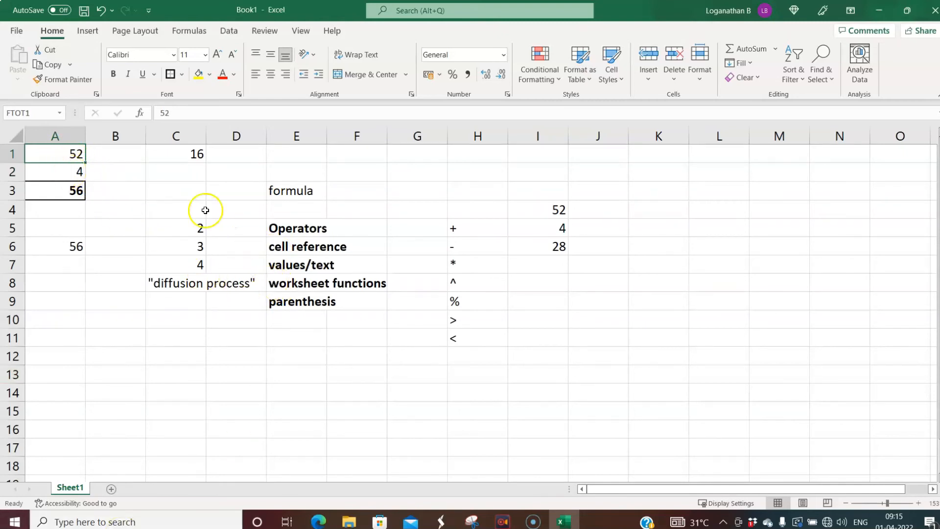
- Edit A1 to 87 in the formula bar, so A3 shows 91, I4 87, I6 45.5
{"action": "left_click", "coordinate": [179, 114]}
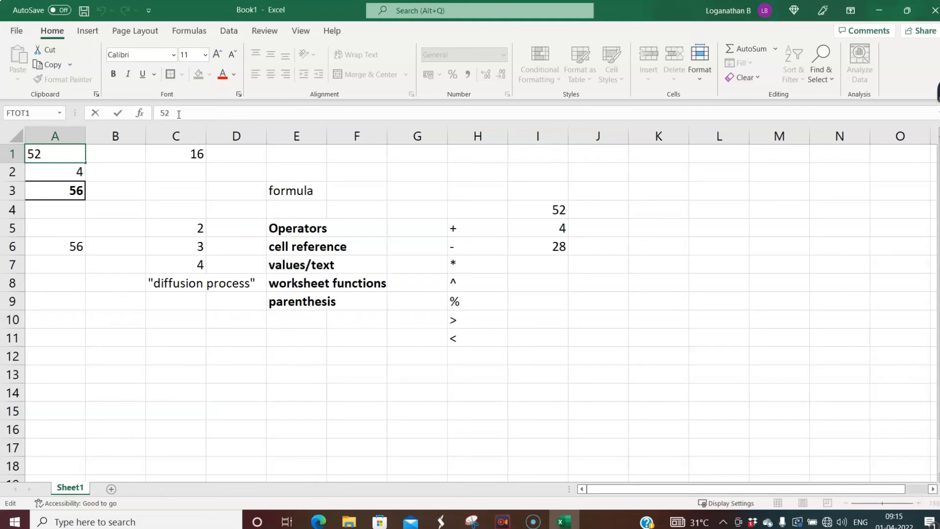
{"action": "key", "text": "BackSpace"}
{"action": "key", "text": "BackSpace"}
{"action": "type", "text": "87"}
{"action": "key", "text": "Return"}
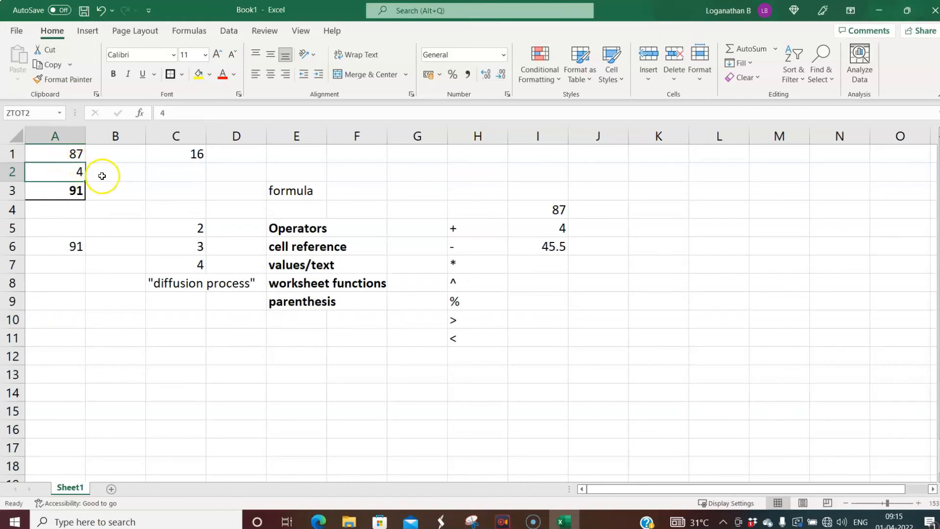
{"action": "left_click", "coordinate": [73, 155]}
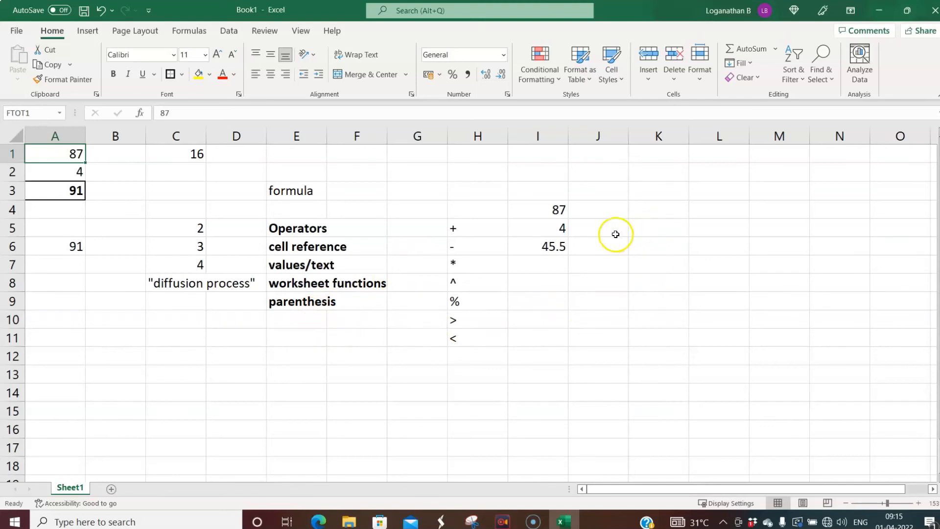
- Enter the text PREFERENCE DIVIDEND/(1-TAXRATE) in C11
{"action": "left_click", "coordinate": [657, 212]}
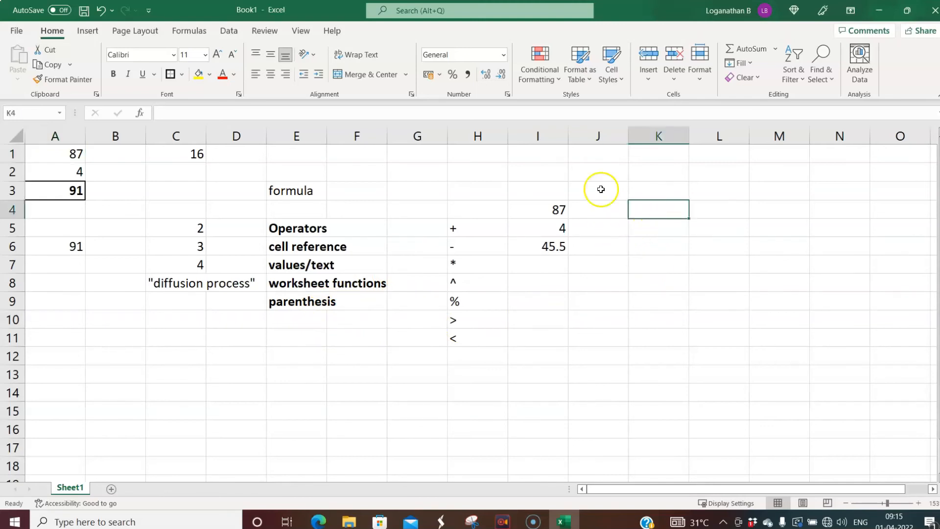
{"action": "left_click", "coordinate": [178, 339]}
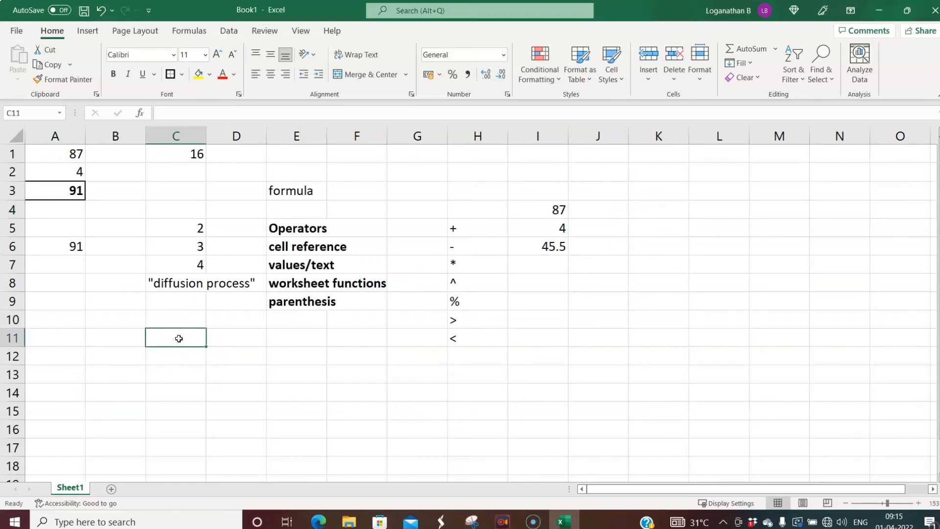
{"action": "type", "text": "PRE"}
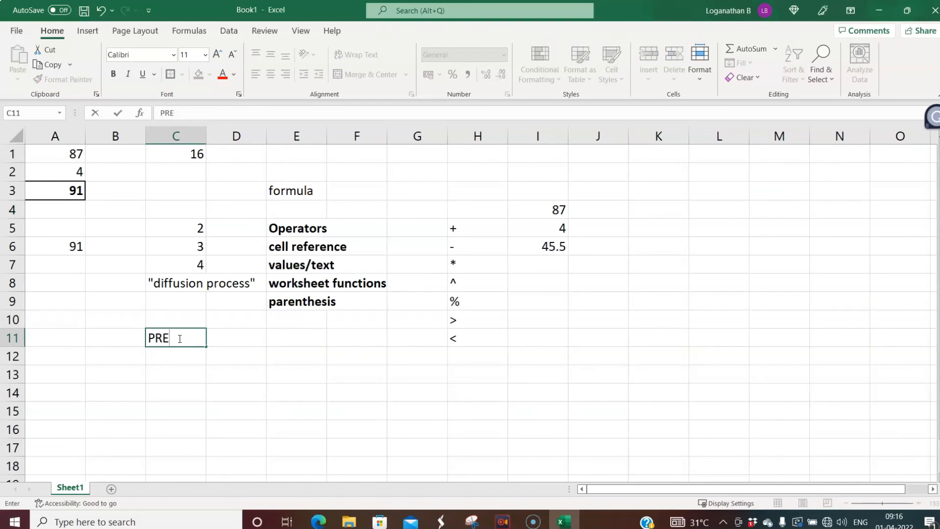
{"action": "type", "text": "FERENCE D"}
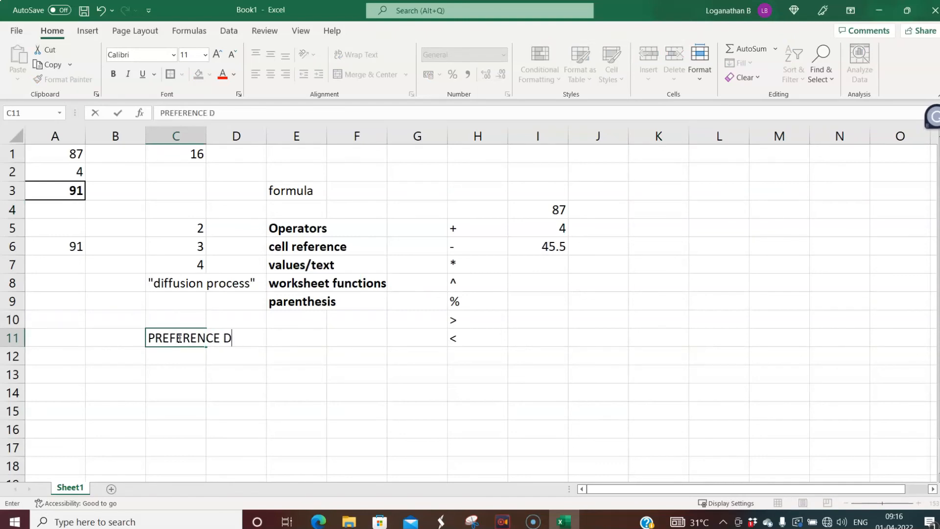
{"action": "type", "text": "IVIDEN"}
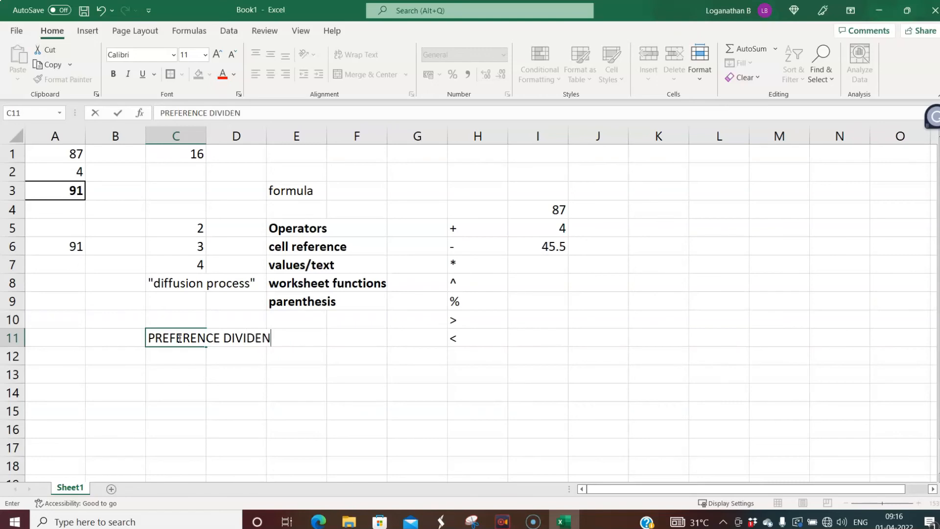
{"action": "type", "text": "D/(1-TAXRATE"}
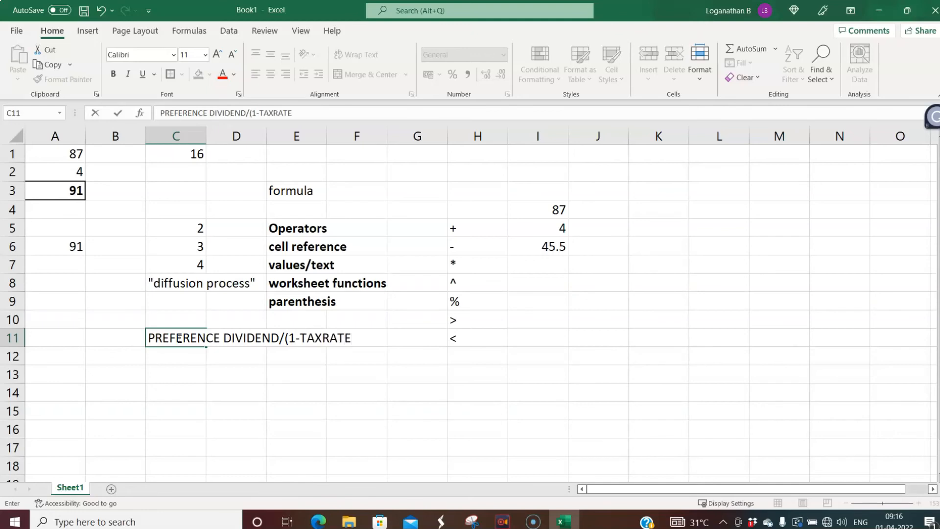
{"action": "type", "text": ")"}
{"action": "key", "text": "Return"}
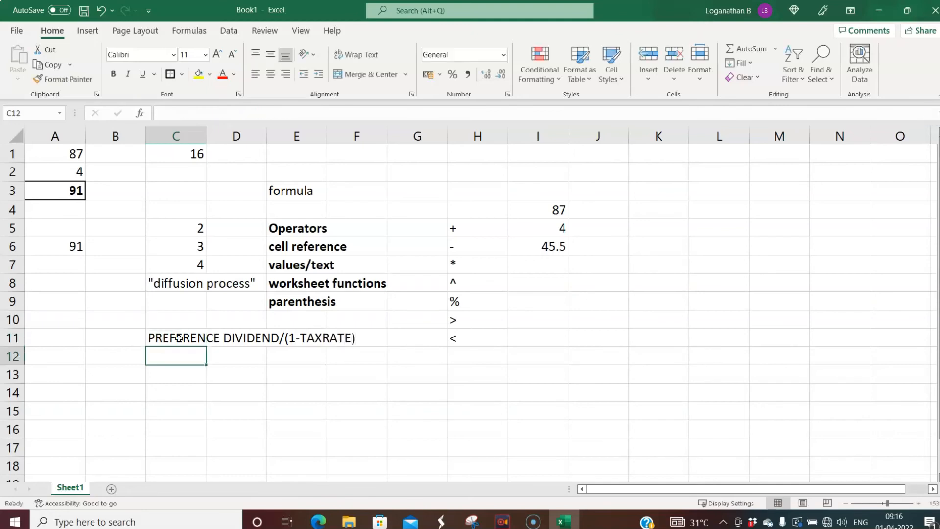
- Enter the label EBIT in B11
{"action": "left_click", "coordinate": [173, 392]}
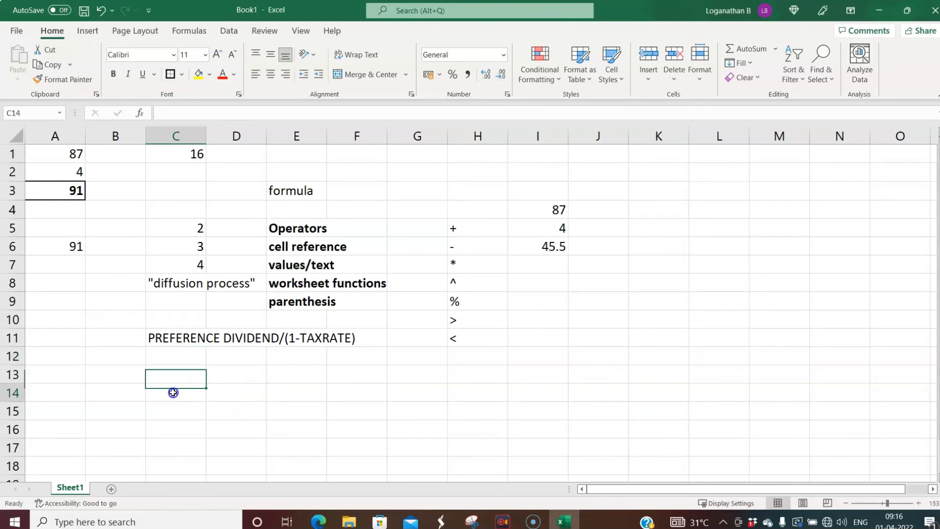
{"action": "left_click", "coordinate": [116, 336]}
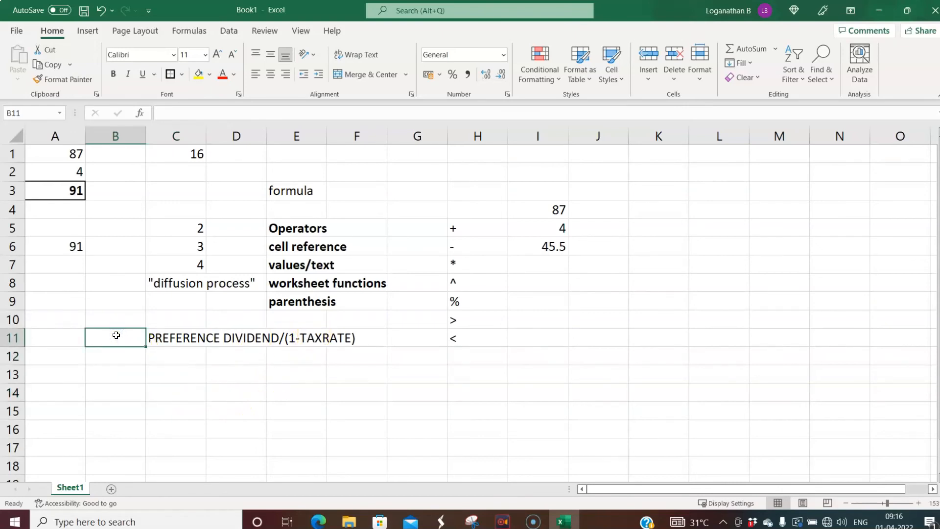
{"action": "type", "text": "EBIT"}
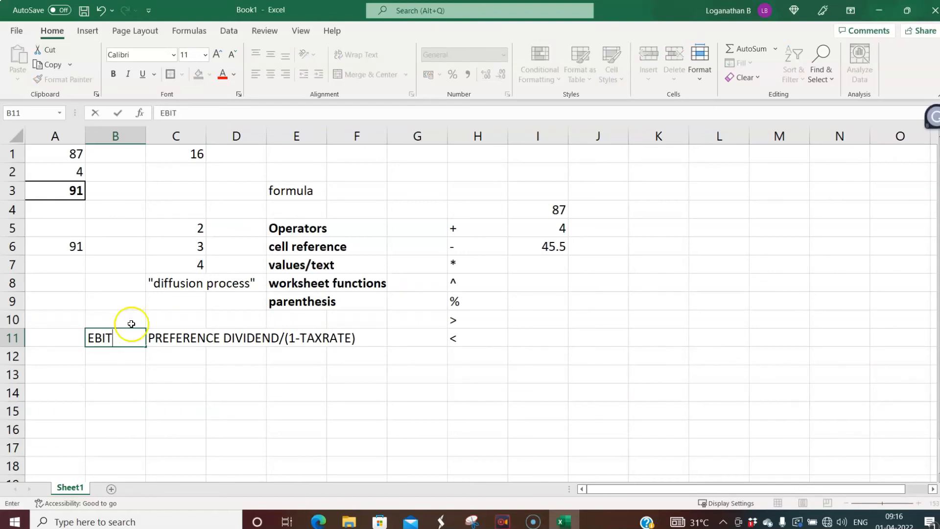
{"action": "left_click", "coordinate": [241, 394]}
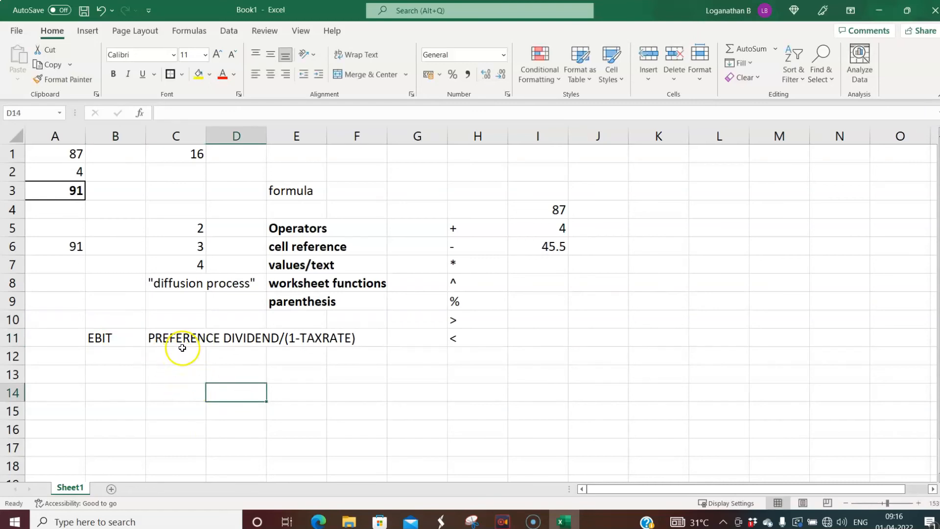
{"action": "left_click", "coordinate": [177, 393]}
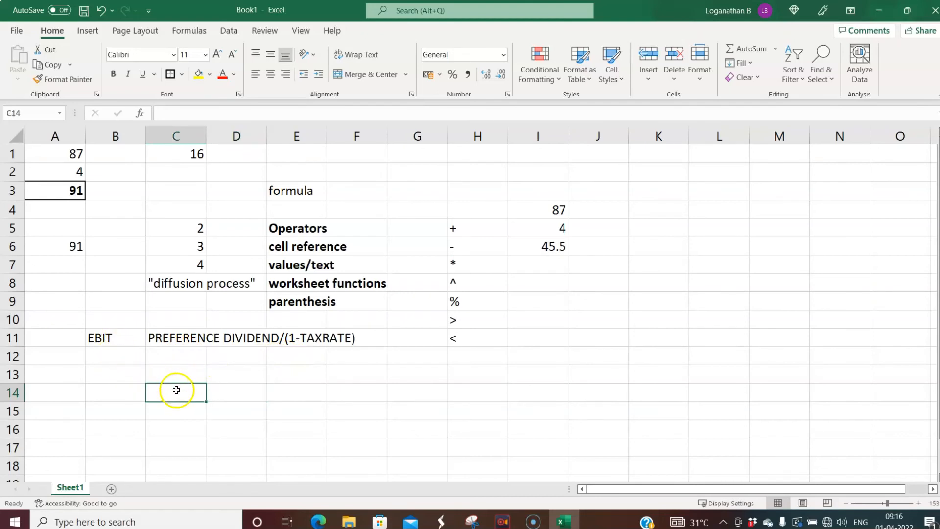
{"action": "left_click", "coordinate": [243, 393]}
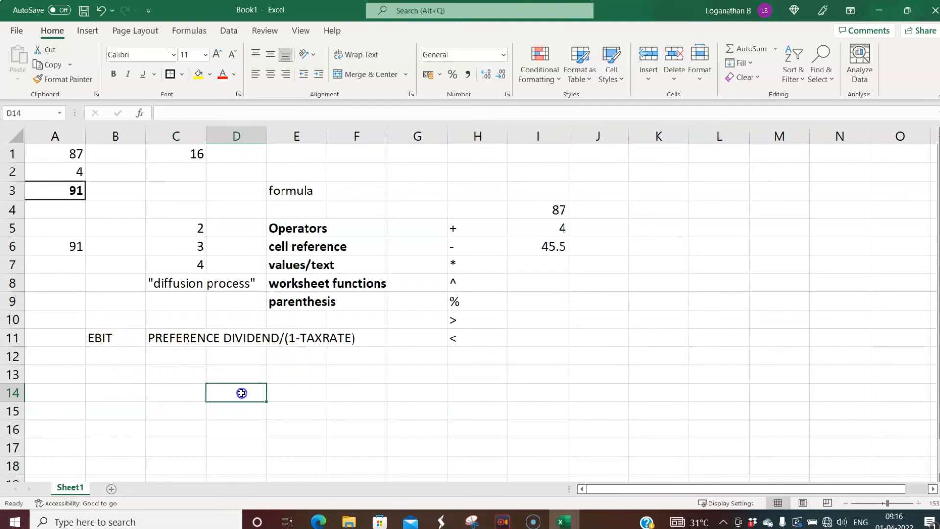
{"action": "left_click", "coordinate": [292, 395]}
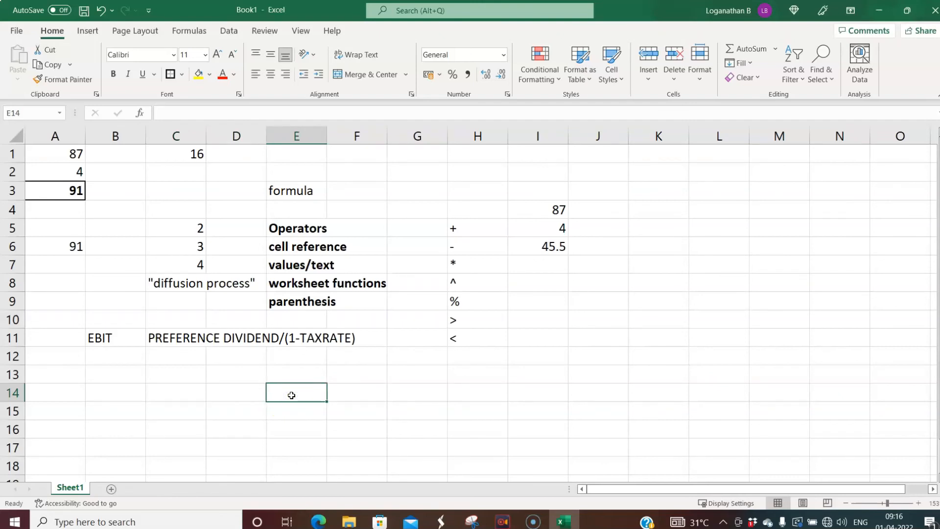
- Enter 230 in E14 and 0.4 in E15, replacing an initial 40
{"action": "type", "text": "23"}
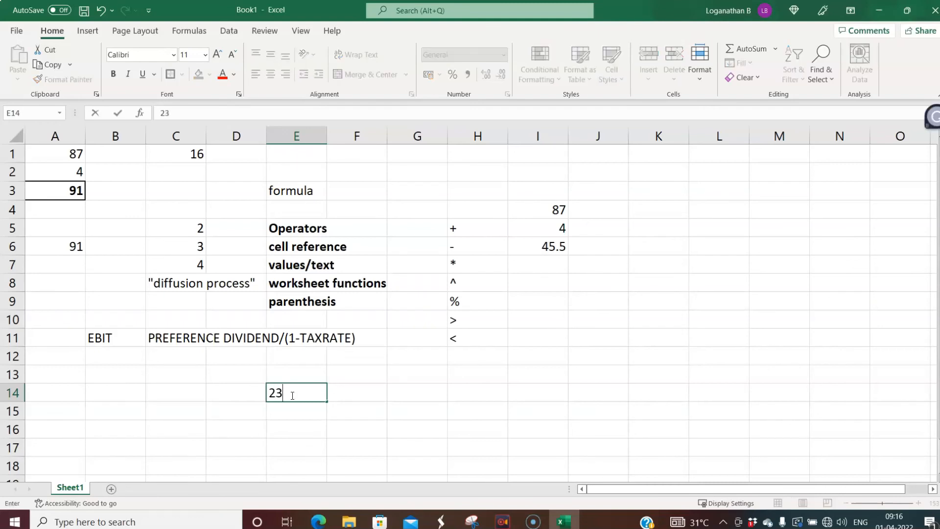
{"action": "type", "text": "0"}
{"action": "key", "text": "Return"}
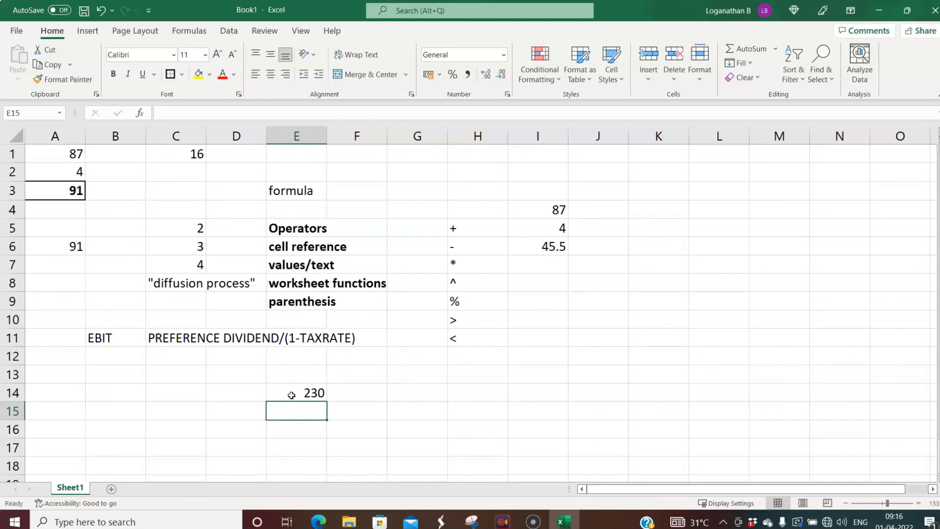
{"action": "type", "text": "40"}
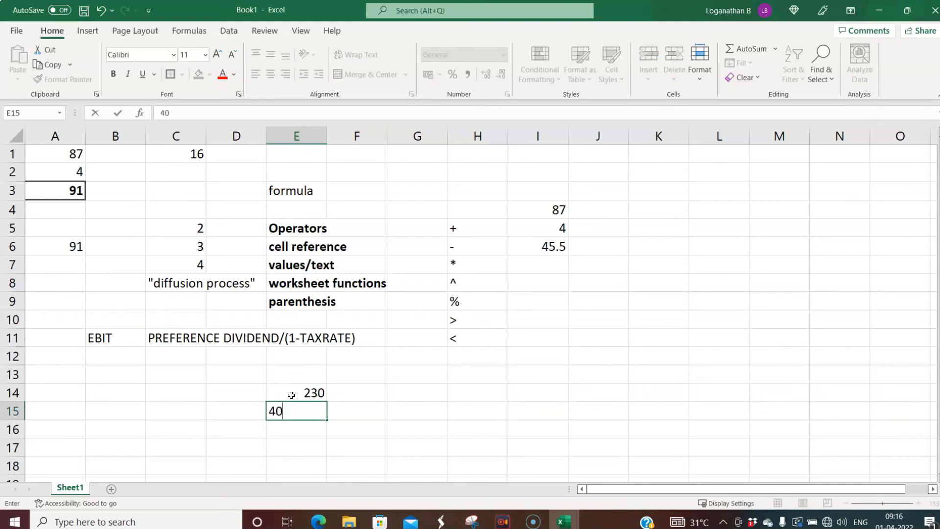
{"action": "key", "text": "BackSpace"}
{"action": "key", "text": "BackSpace"}
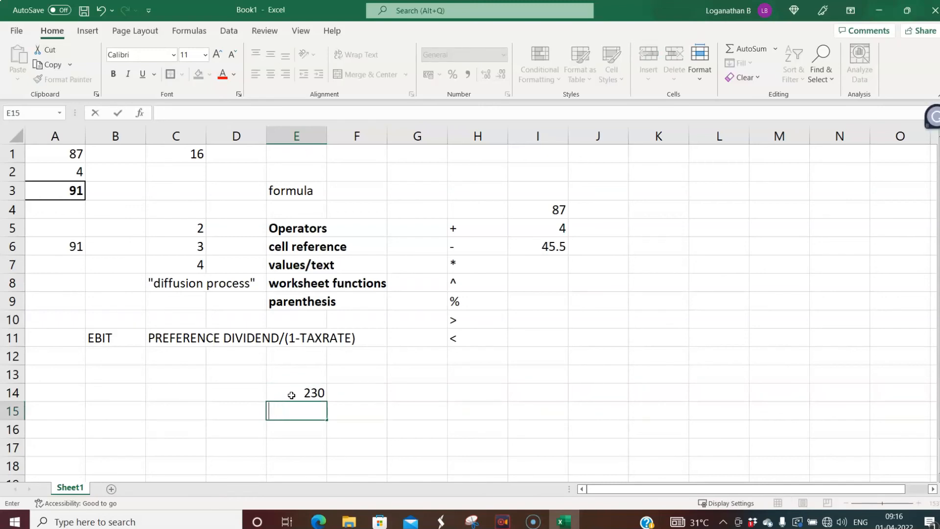
{"action": "type", "text": "40"}
{"action": "key", "text": "Return"}
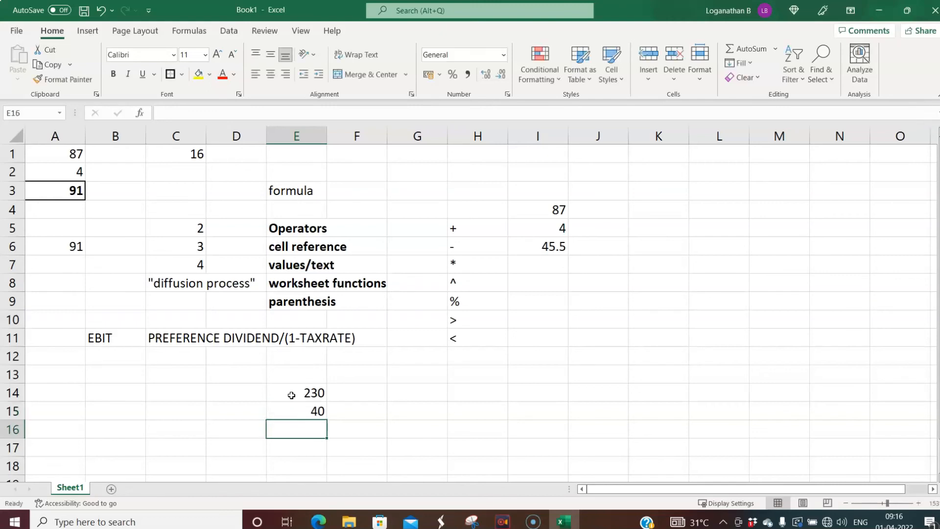
{"action": "left_click", "coordinate": [311, 411]}
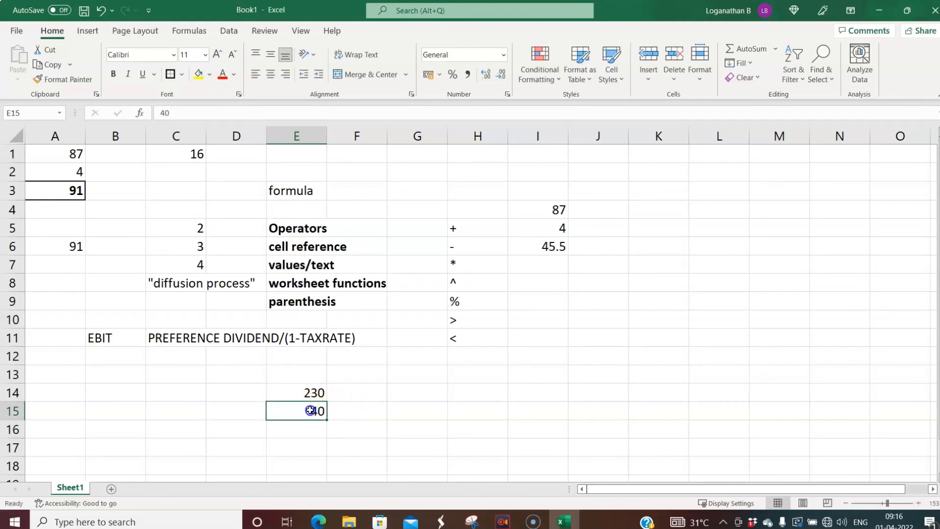
{"action": "type", "text": "0.4"}
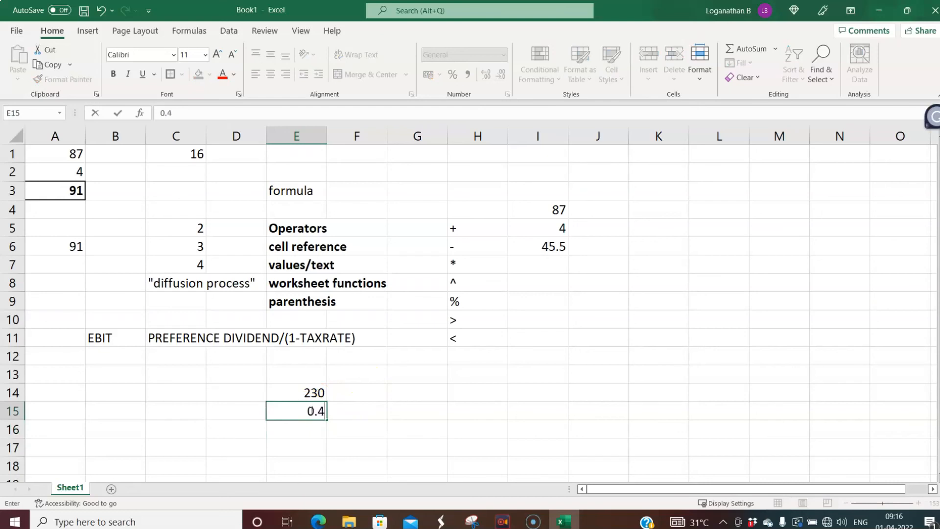
{"action": "key", "text": "Return"}
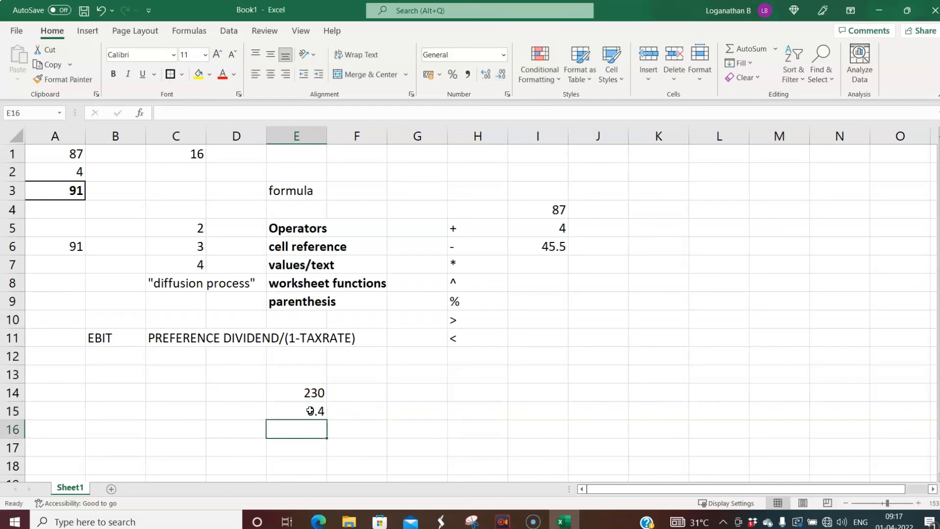
{"action": "left_click", "coordinate": [410, 393]}
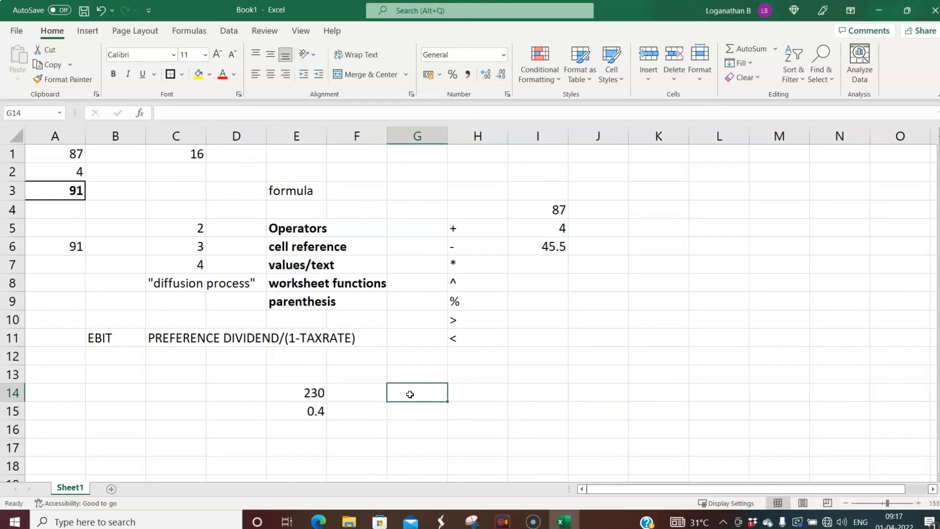
- Enter =E14/(1-E15) in G14, giving 383.3333
{"action": "type", "text": "="}
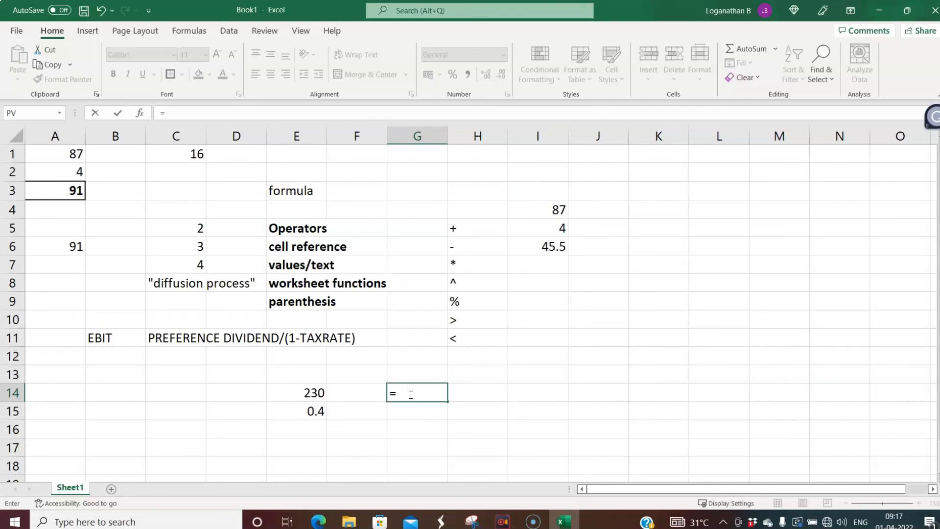
{"action": "left_click", "coordinate": [304, 392]}
{"action": "type", "text": "/"}
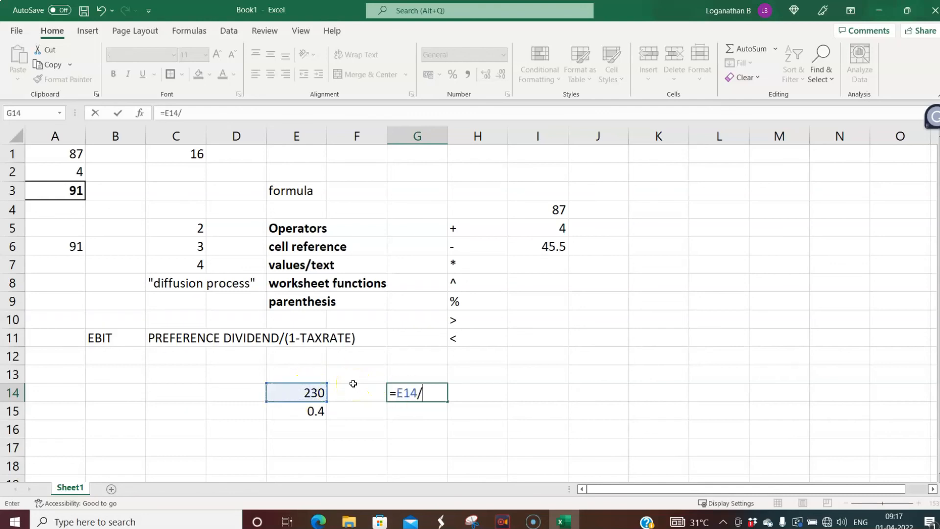
{"action": "type", "text": "(1-"}
{"action": "left_click", "coordinate": [311, 414]}
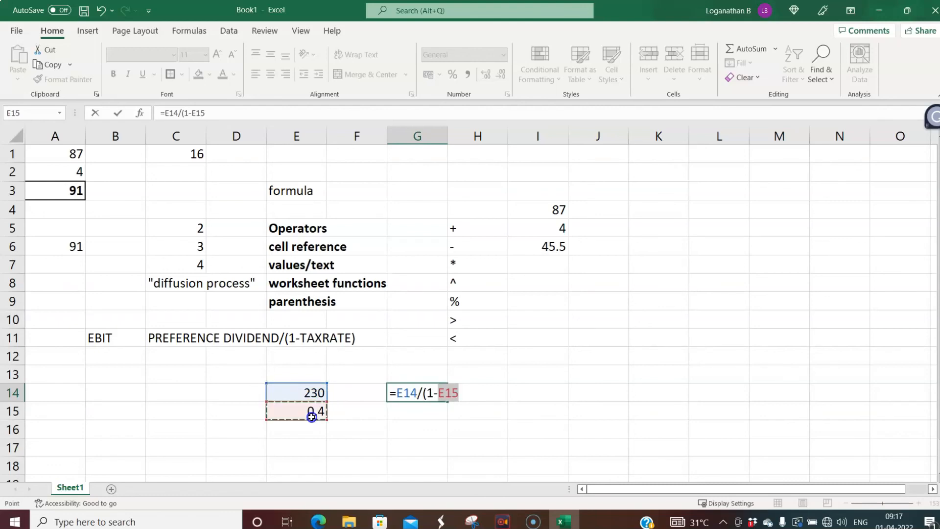
{"action": "type", "text": ")"}
{"action": "key", "text": "Return"}
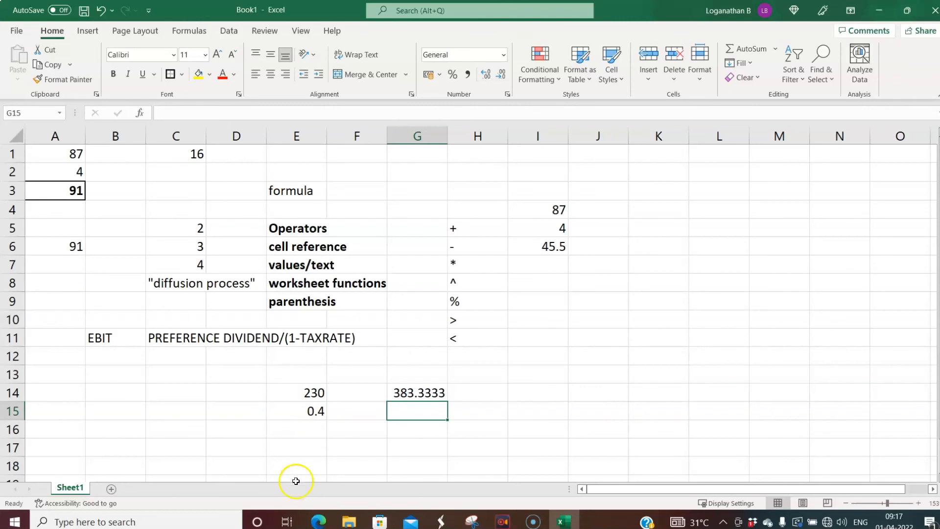
{"action": "left_click", "coordinate": [423, 392]}
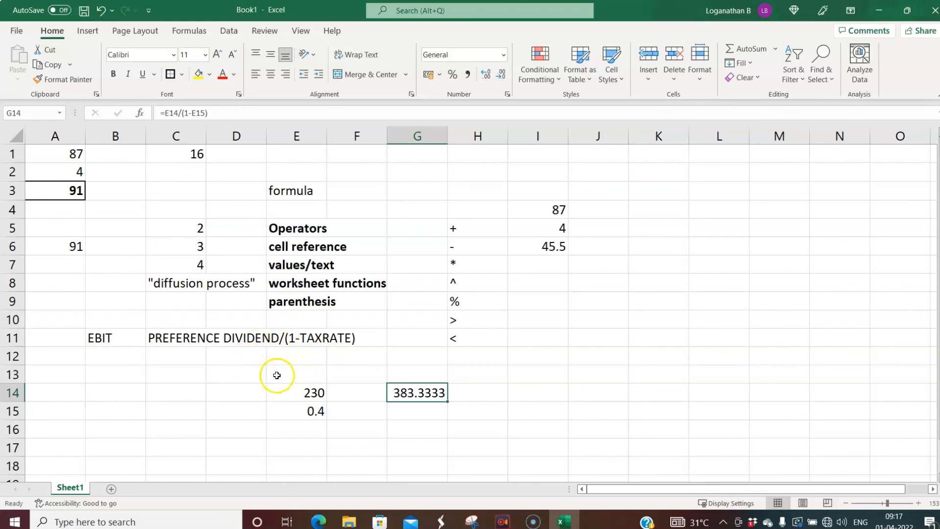
- Name cell E14, holding 230, PREFDIV
{"action": "left_click", "coordinate": [306, 394]}
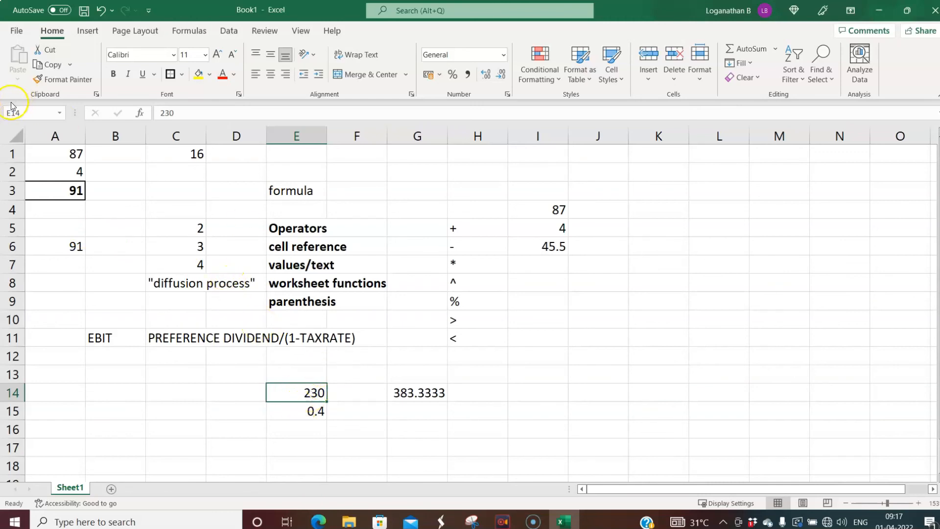
{"action": "left_click", "coordinate": [34, 110]}
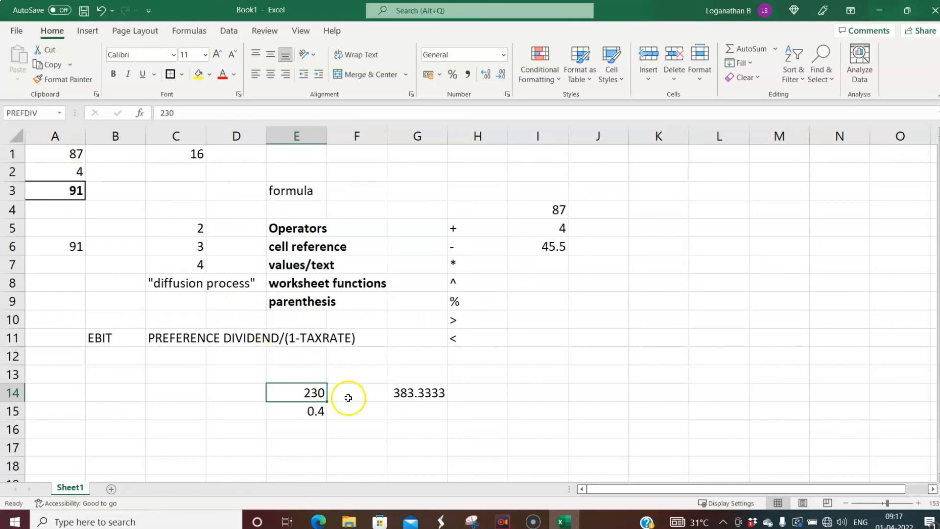
{"action": "left_click", "coordinate": [307, 410]}
{"action": "left_click", "coordinate": [311, 392]}
- Name cell E15, holding 0.4, TAXRATE, then review the AVERAGE formula in I6
{"action": "left_click", "coordinate": [307, 411]}
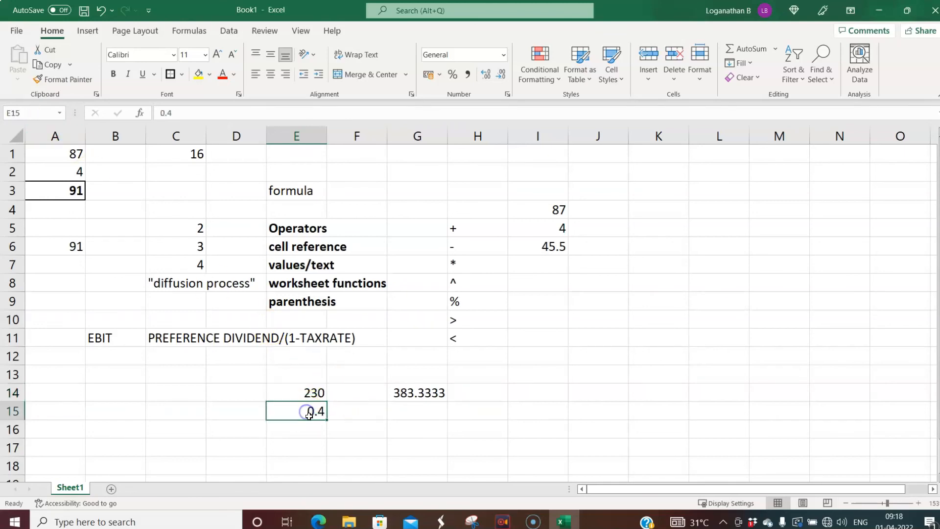
{"action": "left_click", "coordinate": [42, 112]}
{"action": "left_click", "coordinate": [375, 422]}
{"action": "left_click", "coordinate": [306, 412]}
{"action": "left_click", "coordinate": [307, 397]}
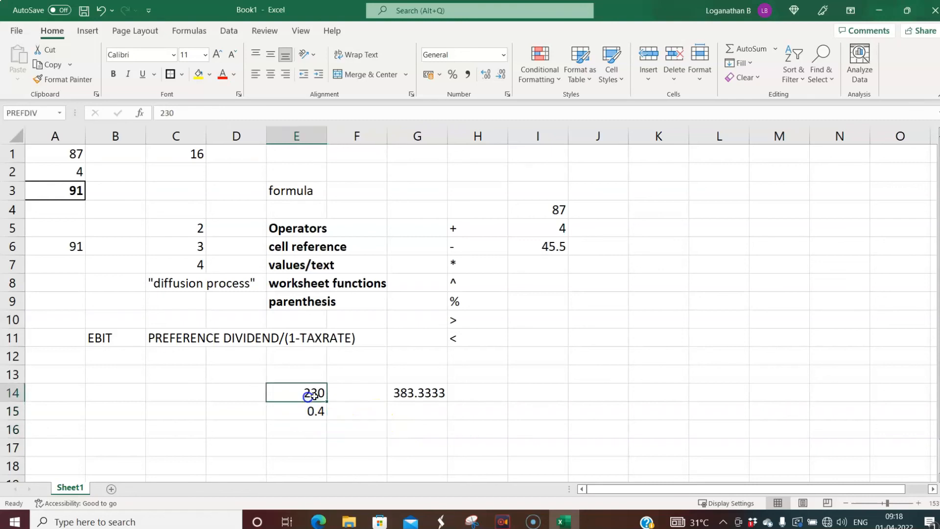
{"action": "left_click", "coordinate": [553, 249]}
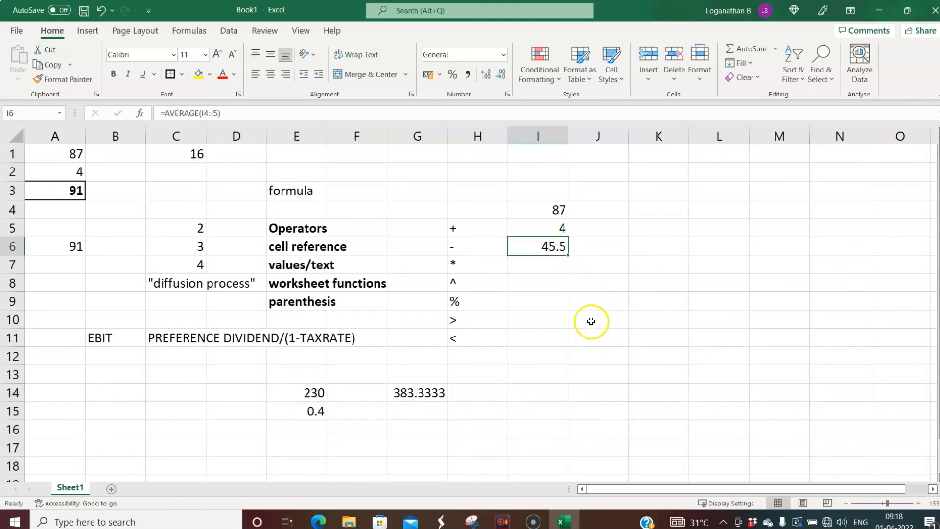
{"action": "left_click", "coordinate": [589, 321]}
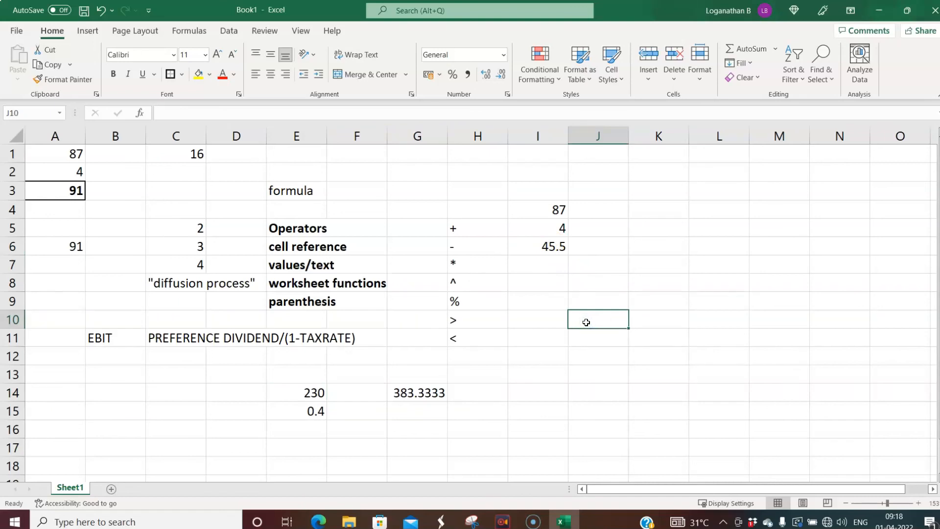
- Enter =PREFDIV in J10 so it shows 230
{"action": "type", "text": "="}
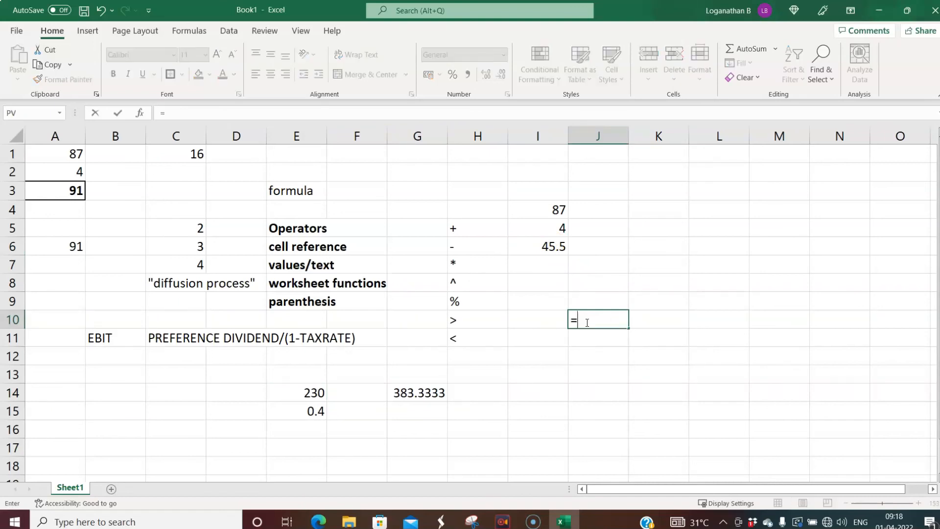
{"action": "type", "text": "PR"}
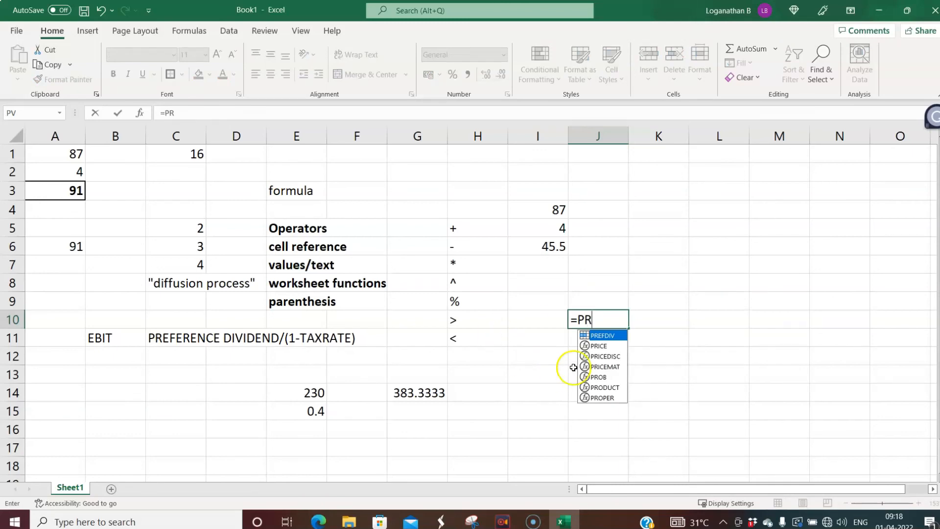
{"action": "double_click", "coordinate": [613, 338]}
{"action": "key", "text": "Return"}
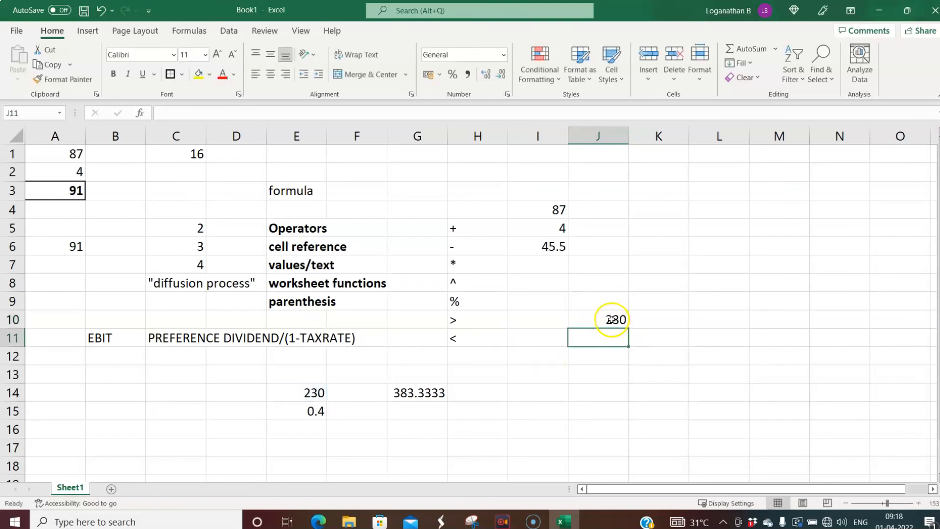
{"action": "left_click", "coordinate": [592, 379]}
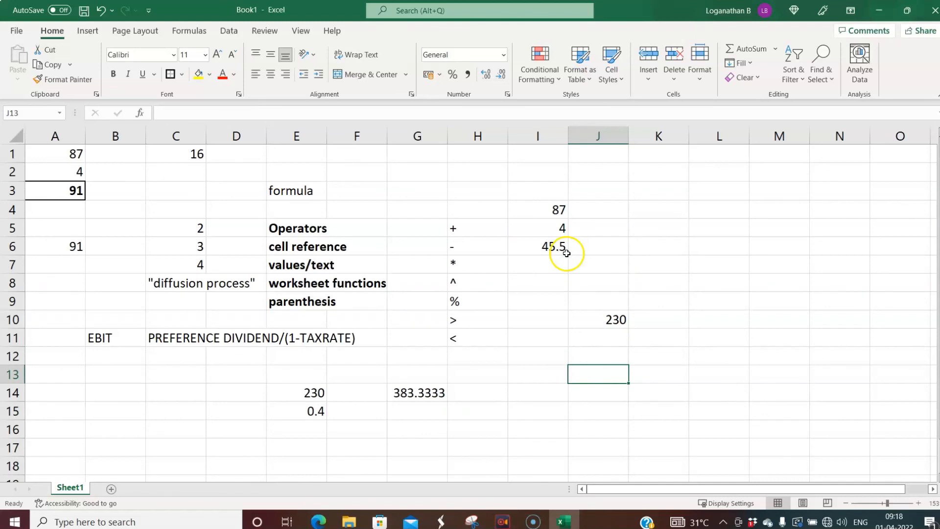
- Enter =PREFDIV*I6 in J12, multiplying 230 by the 45.5 average to show 10465
{"action": "left_click", "coordinate": [551, 247]}
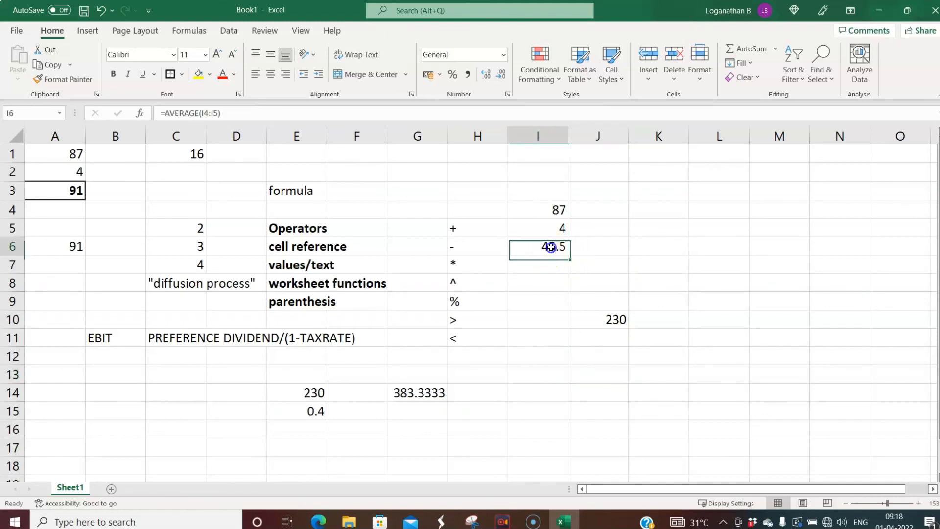
{"action": "left_click", "coordinate": [593, 356]}
{"action": "type", "text": "=PRE"}
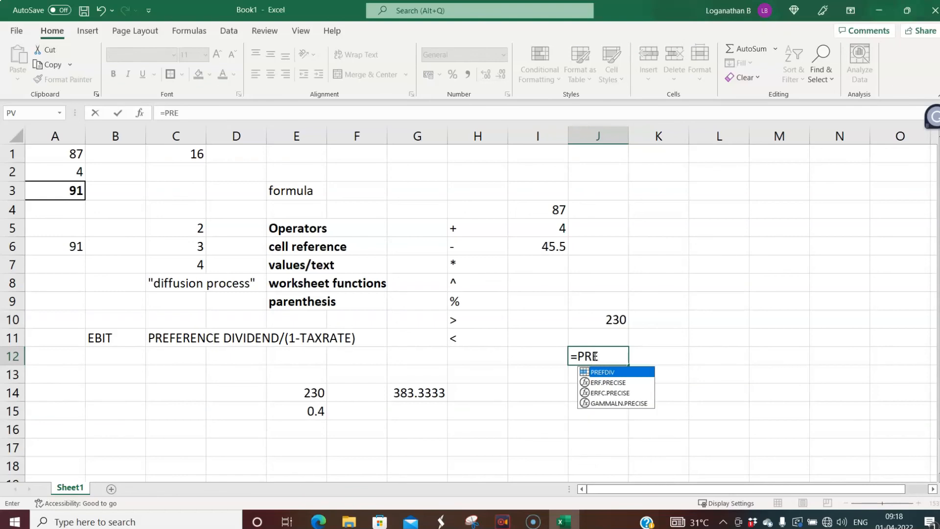
{"action": "key", "text": "Tab"}
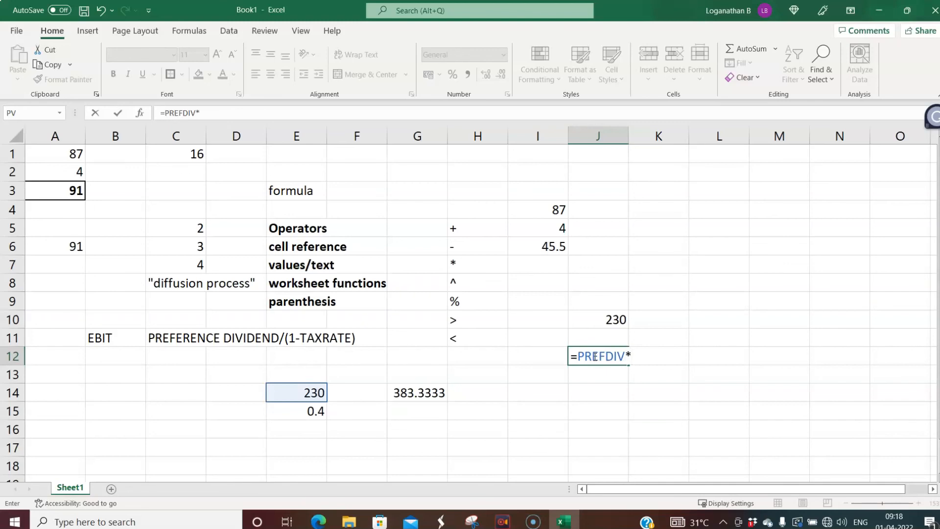
{"action": "type", "text": "*"}
{"action": "left_click", "coordinate": [541, 248]}
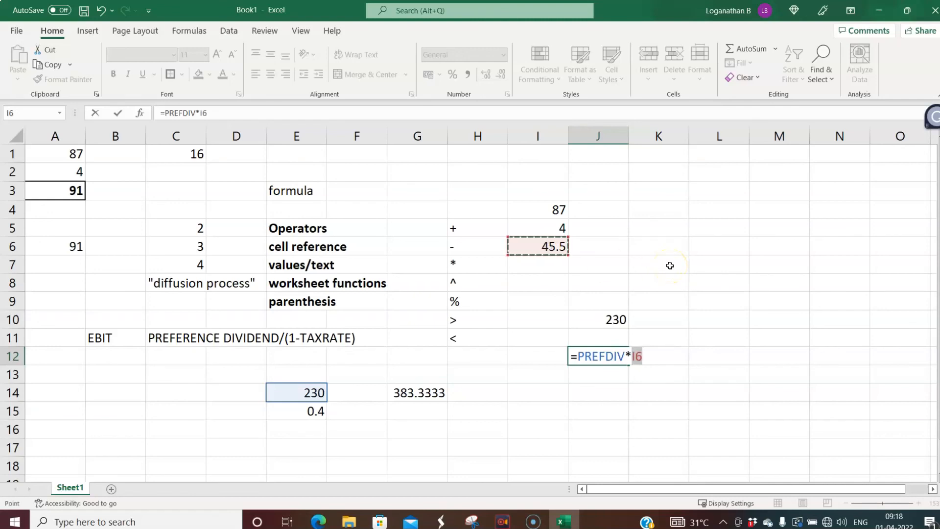
{"action": "key", "text": "Return"}
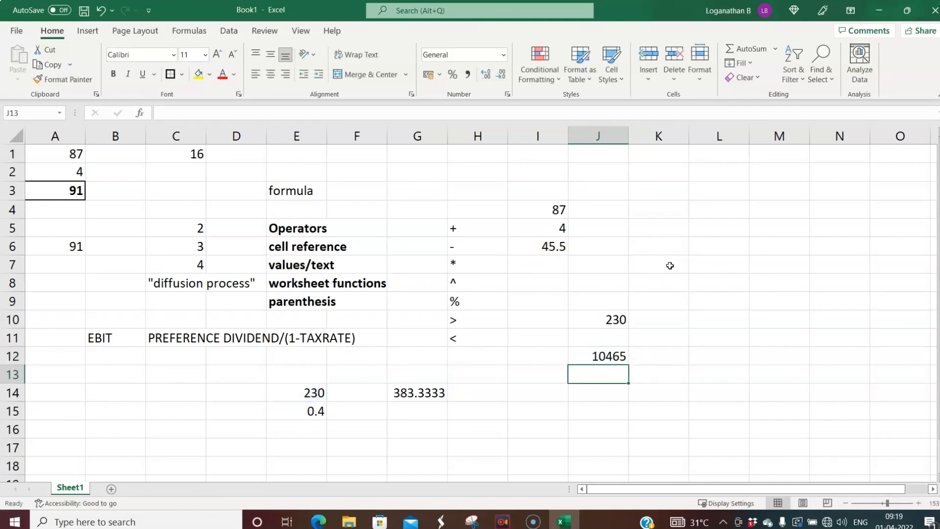
{"action": "left_click", "coordinate": [614, 357]}
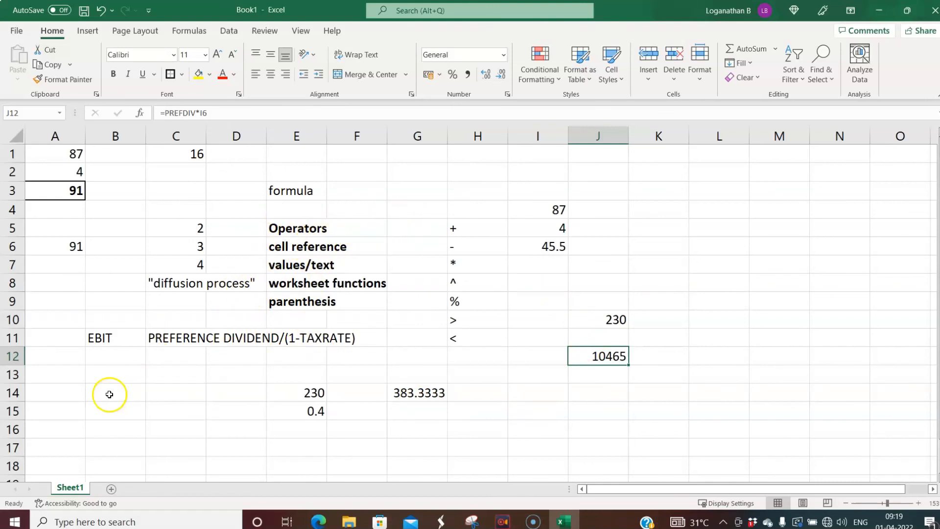
{"action": "left_click", "coordinate": [232, 245]}
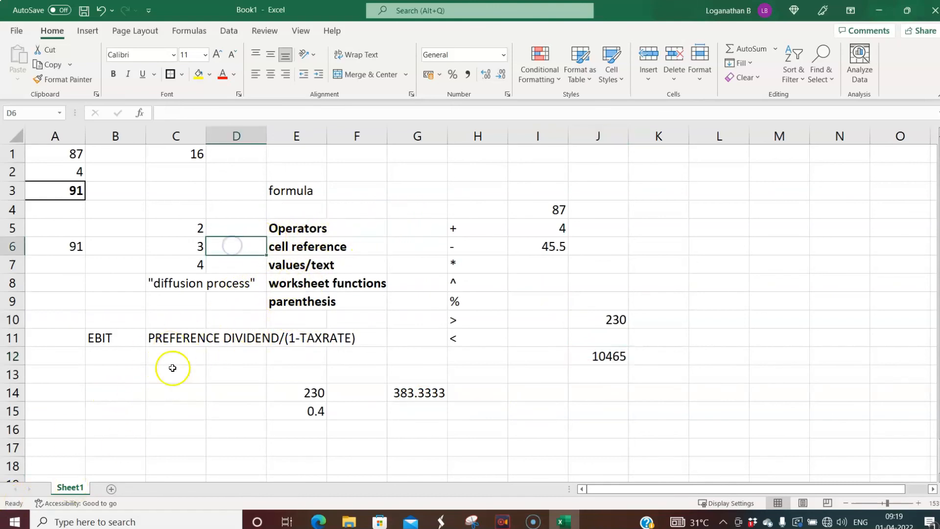